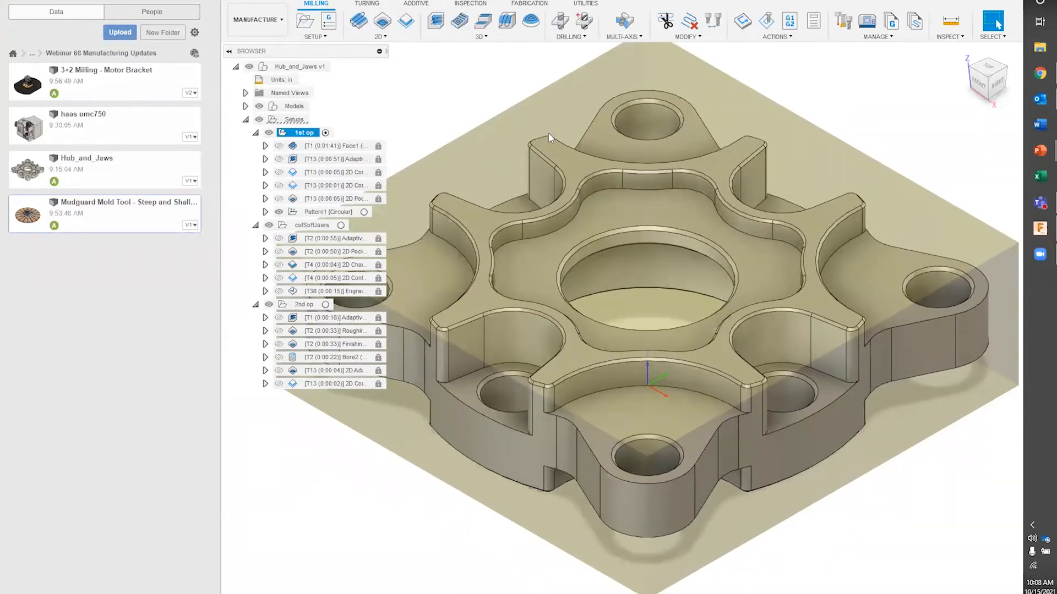
Hide the project file list to give the hub model more viewing space.
scroll(549, 133, "down", 2)
middle_click_drag(624, 255, 677, 214)
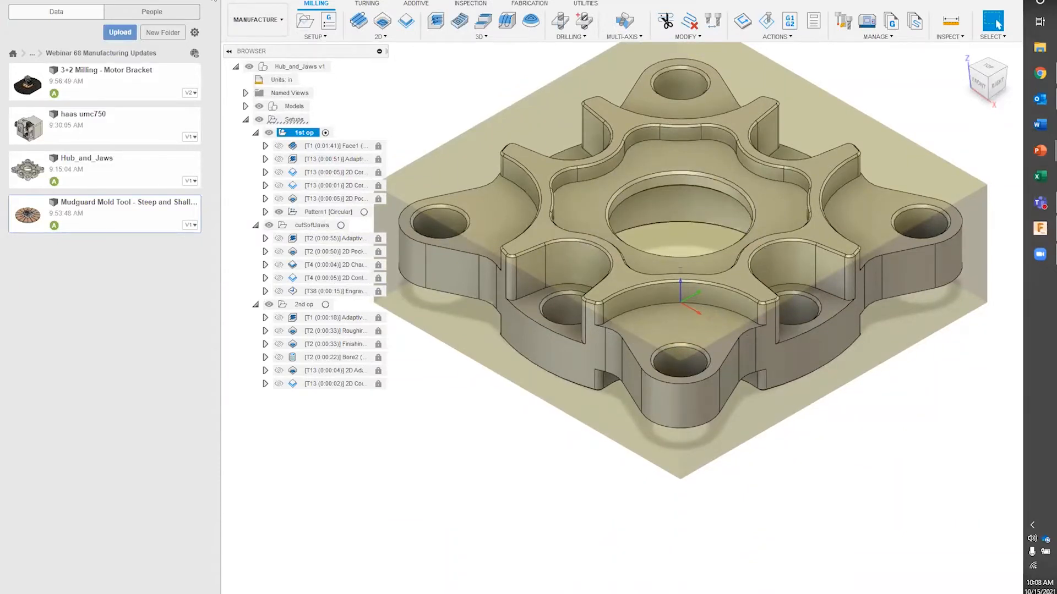
left_click(214, 2)
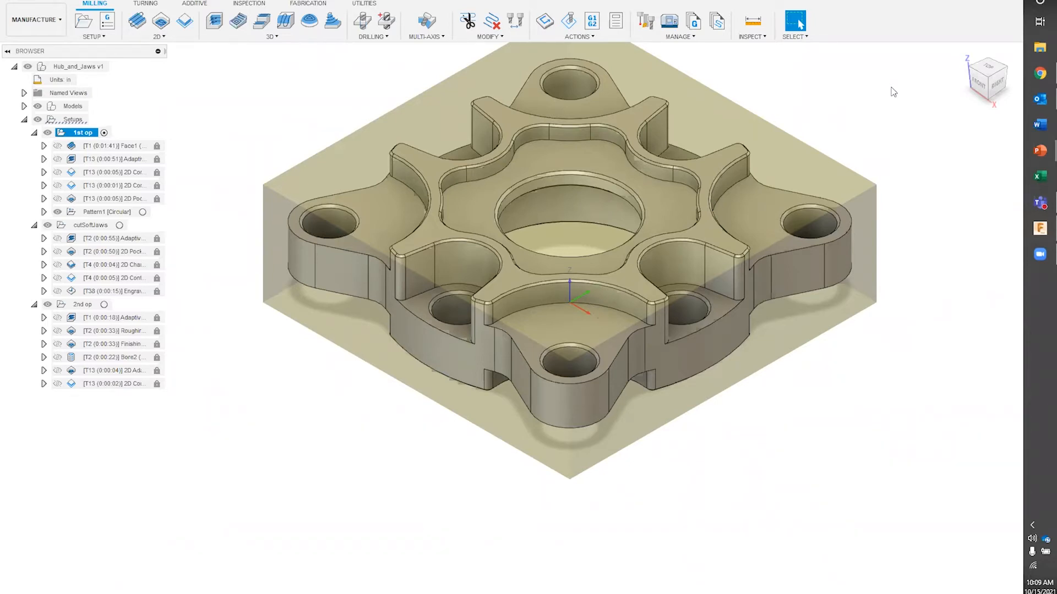
middle_click_drag(386, 97, 392, 111)
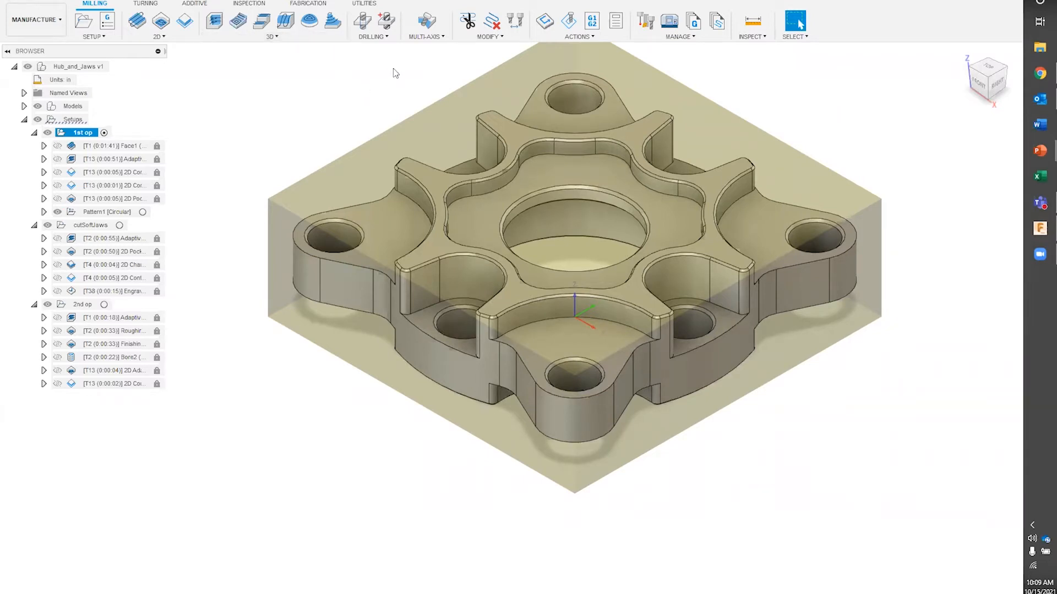
middle_click_drag(393, 69, 399, 83)
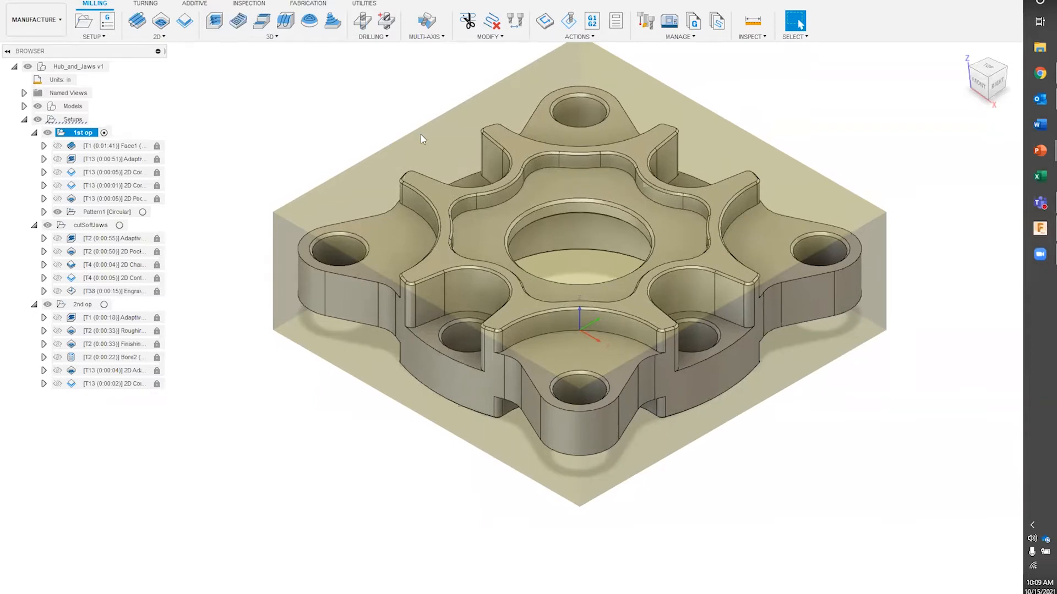
Create a 3D Horizontal toolpath in the 1st op setup with the #13 3/8 in flat tool, no machining boundary and default settings.
left_click(270, 37)
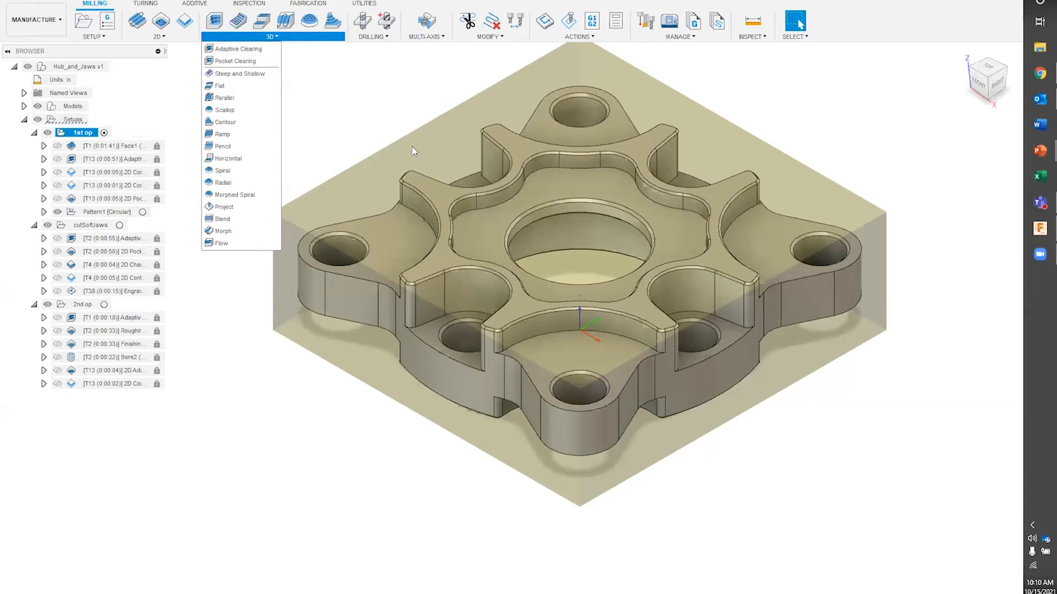
left_click(253, 160)
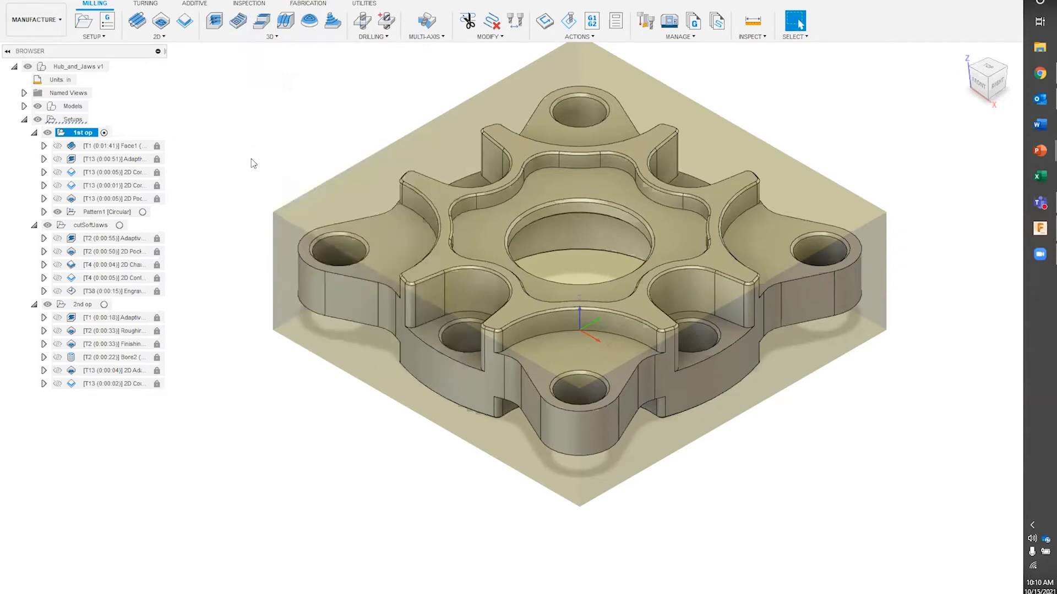
left_click_drag(909, 118, 818, 75)
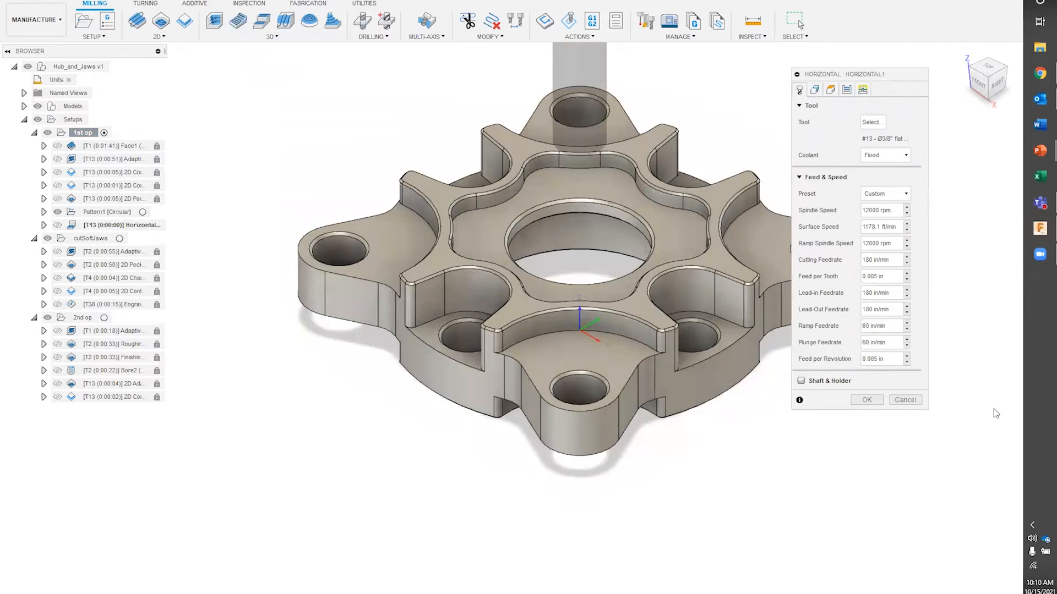
left_click(815, 90)
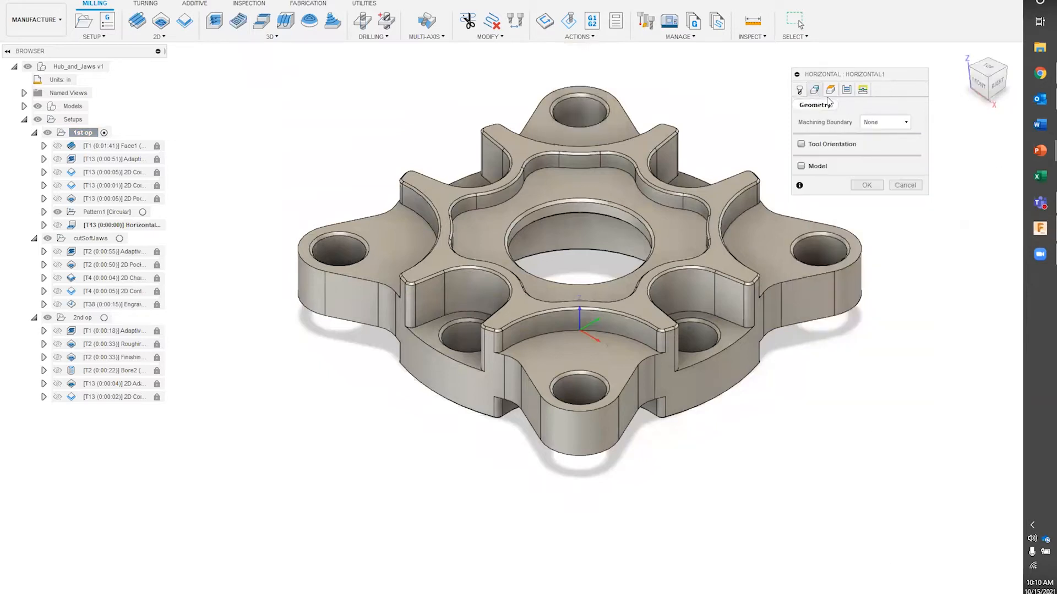
left_click(832, 90)
left_click(847, 90)
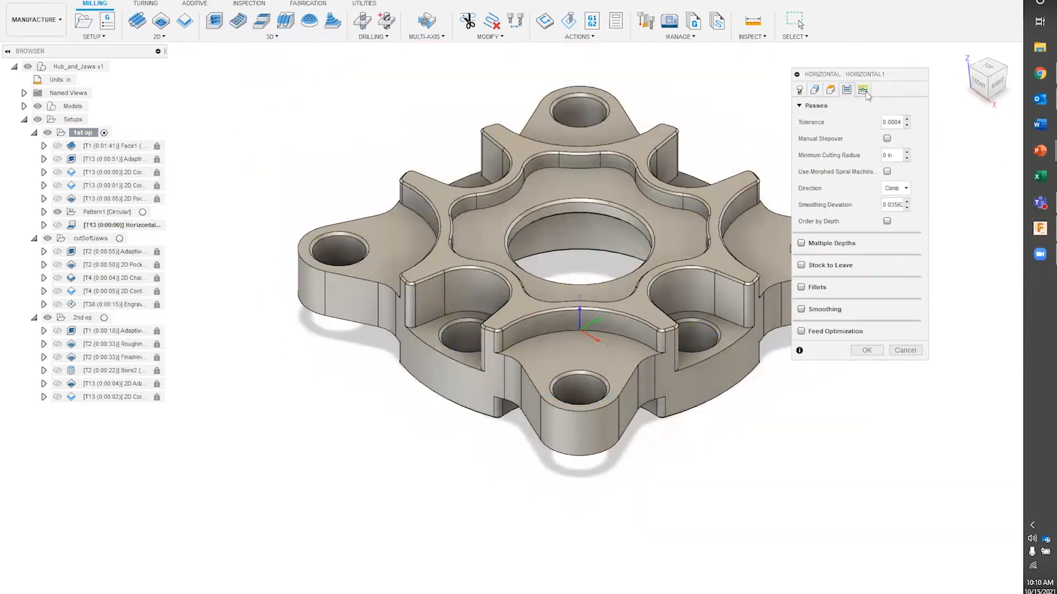
left_click(863, 90)
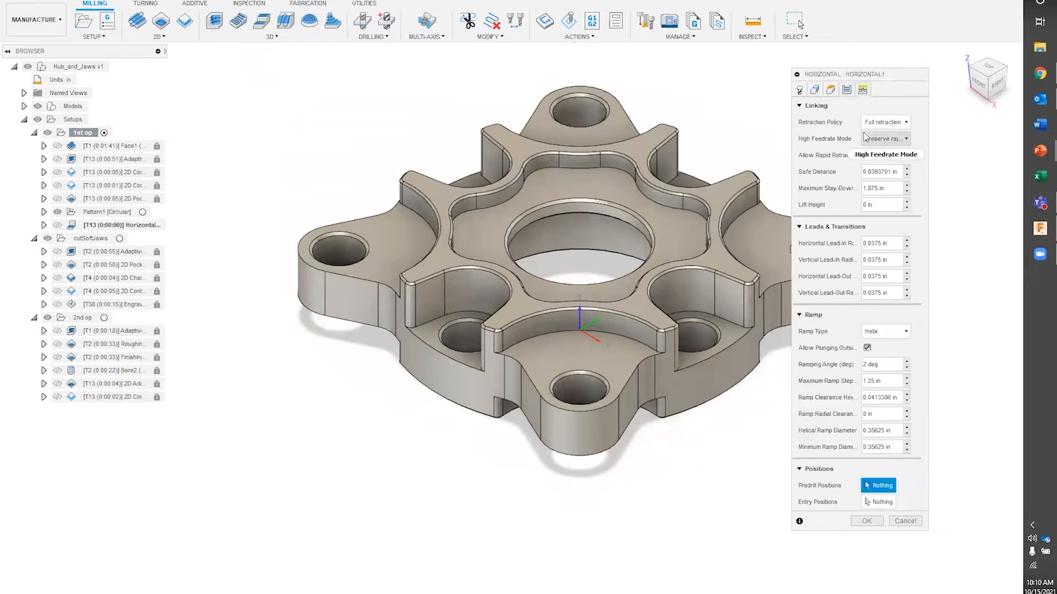
left_click(801, 90)
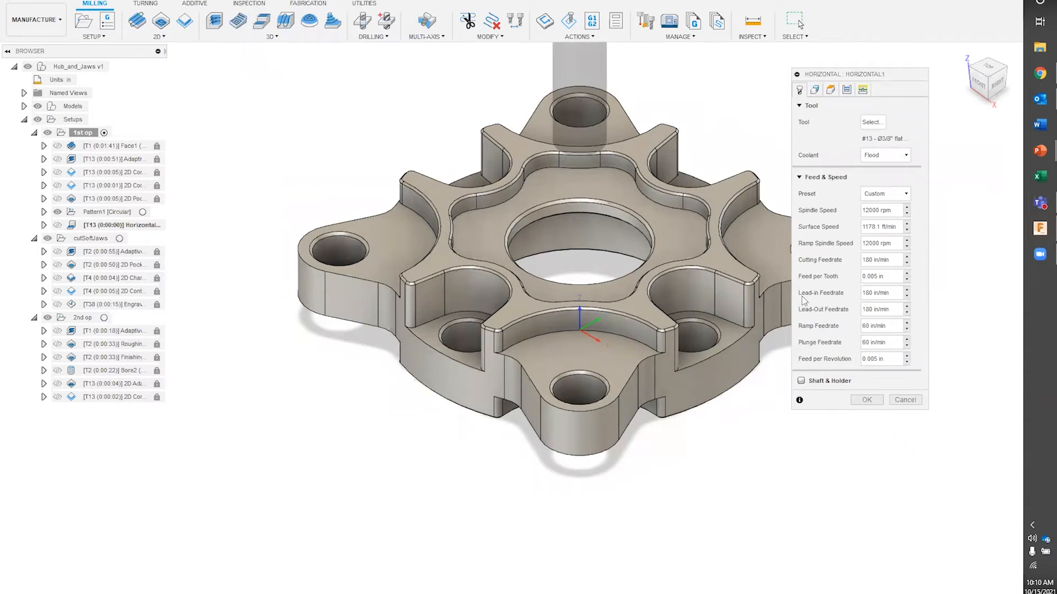
left_click(867, 400)
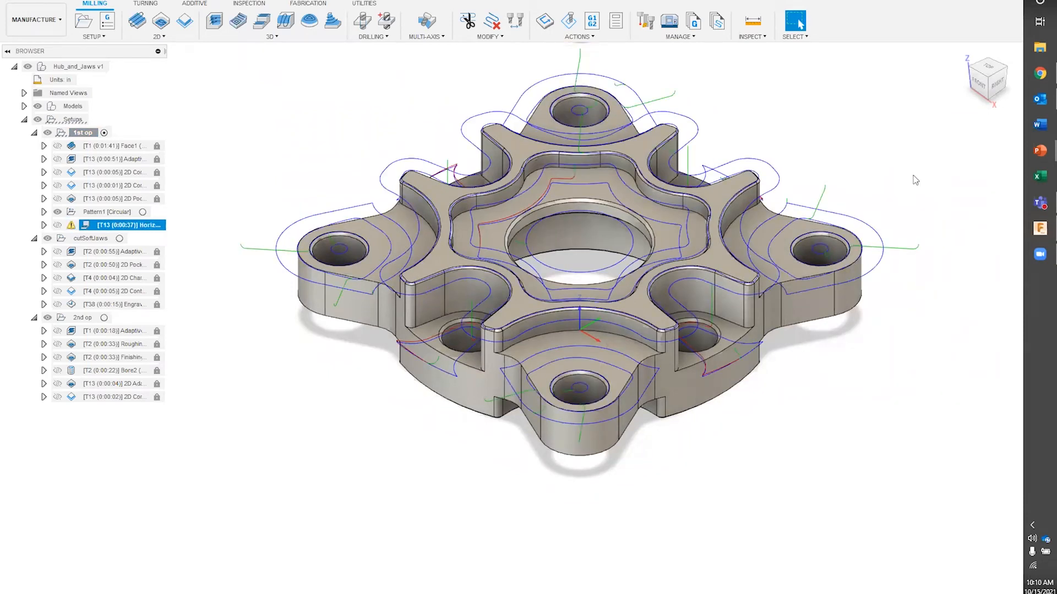
Show the link moves of the Horizontal toolpath to inspect its retracts, and hide them again.
mouse_move(857, 358)
middle_mouse_down("shift")
mouse_move(857, 330)
mouse_move(875, 365)
mouse_move(842, 361)
mouse_move(848, 372)
middle_mouse_up("shift")
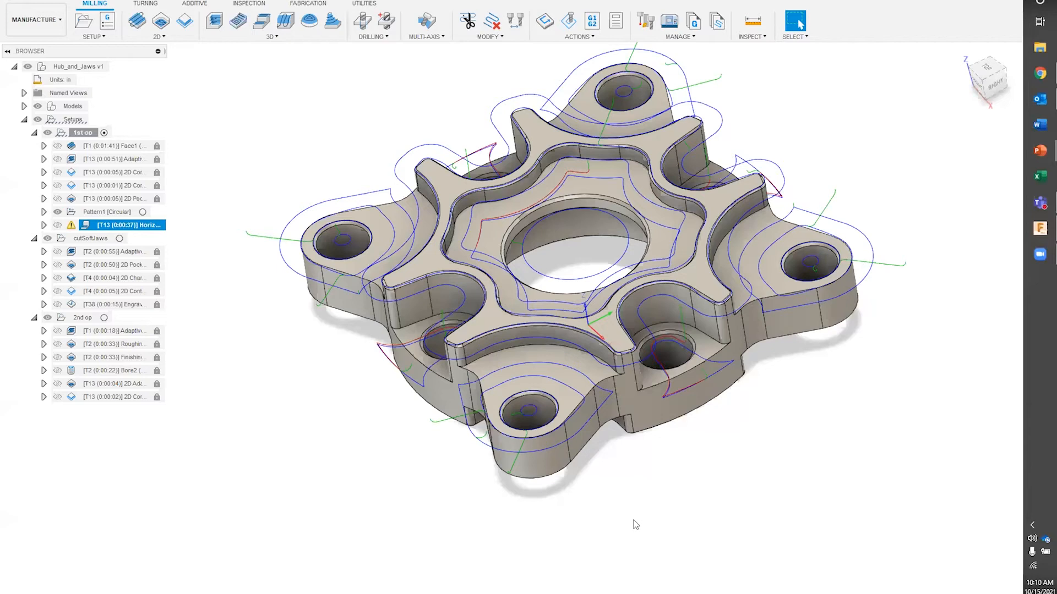
middle_click_drag(632, 517, 712, 469, "shift")
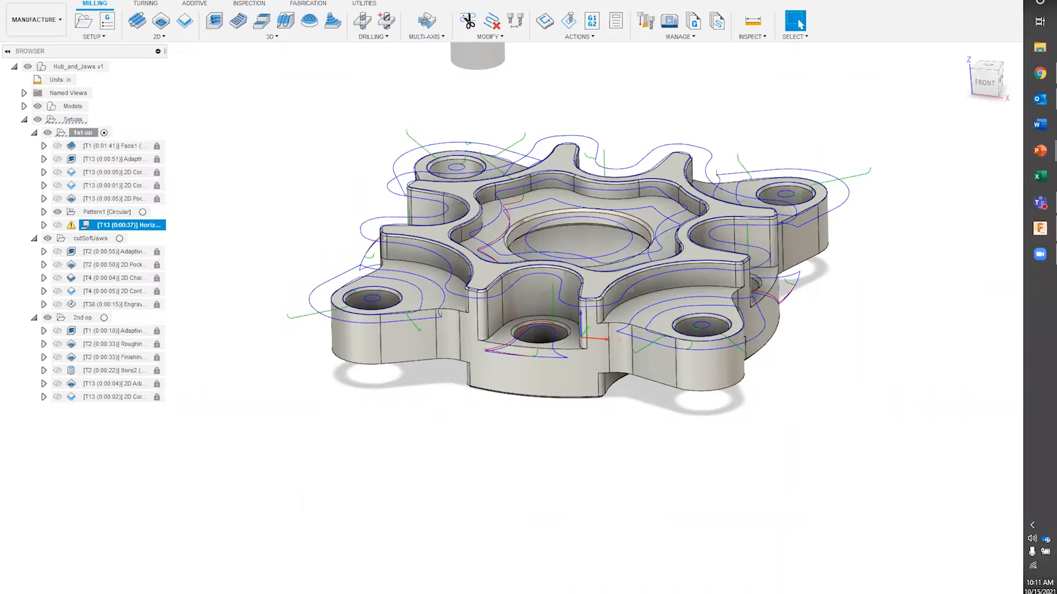
left_click(551, 593)
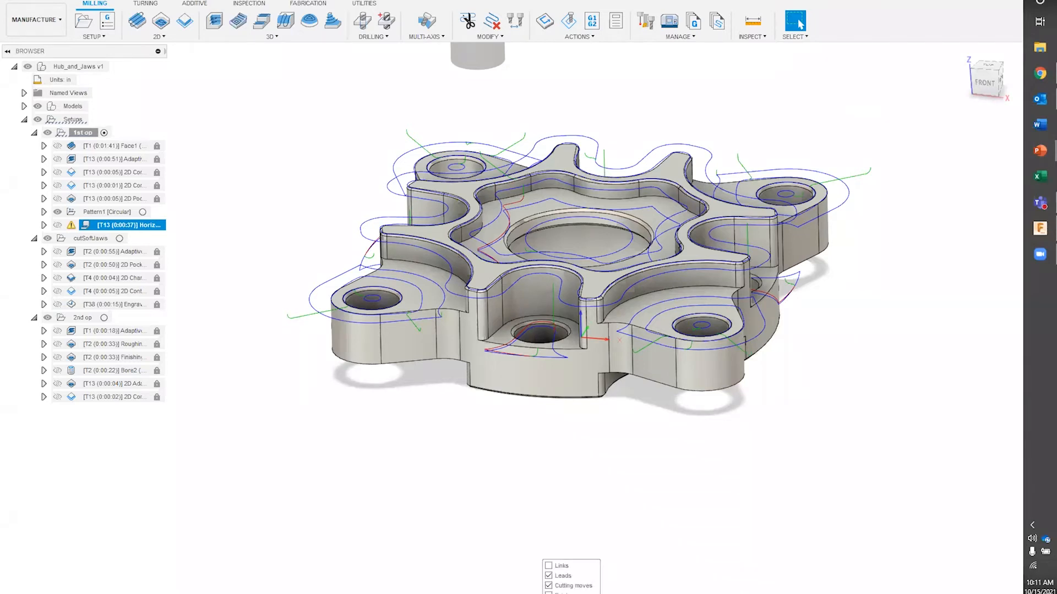
left_click(560, 567)
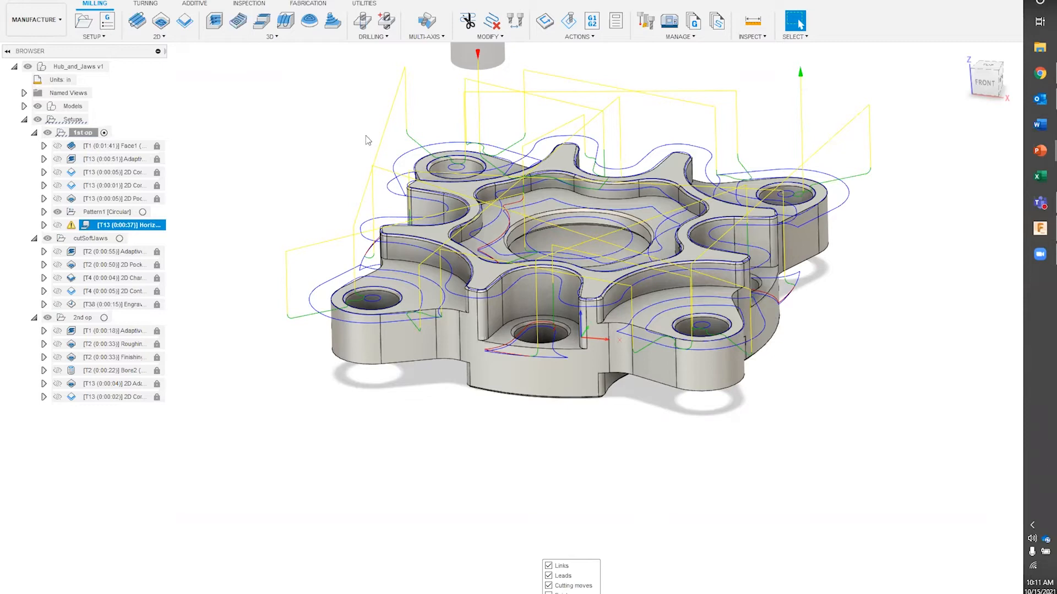
left_click(548, 565)
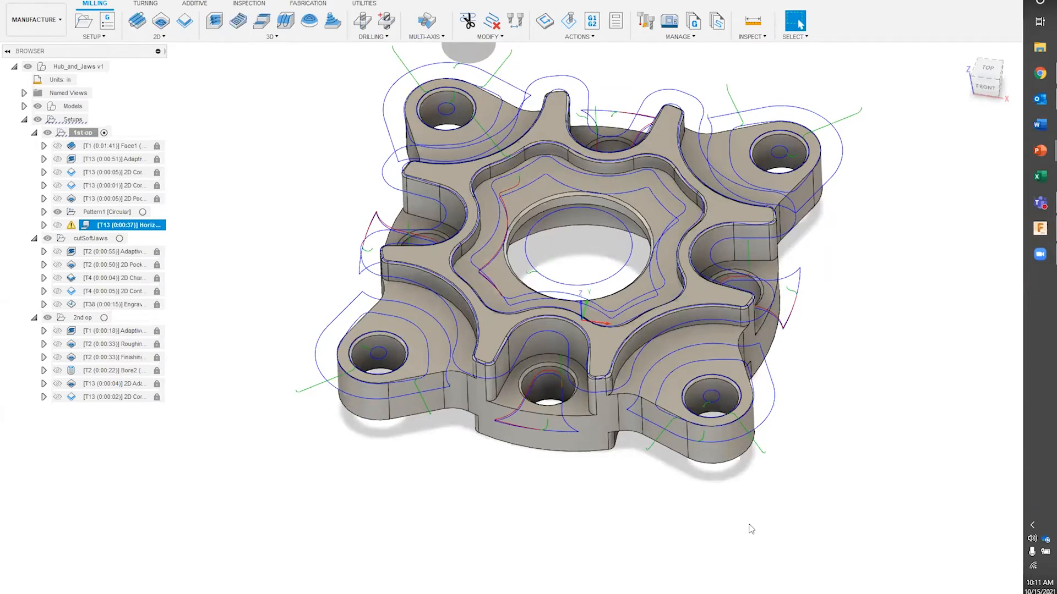
Examine the Horizontal toolpath's cutting passes and leads around the hub's holes, lobes, scalloped pockets and open outer edges.
middle_click_drag(795, 457, 744, 453, "shift")
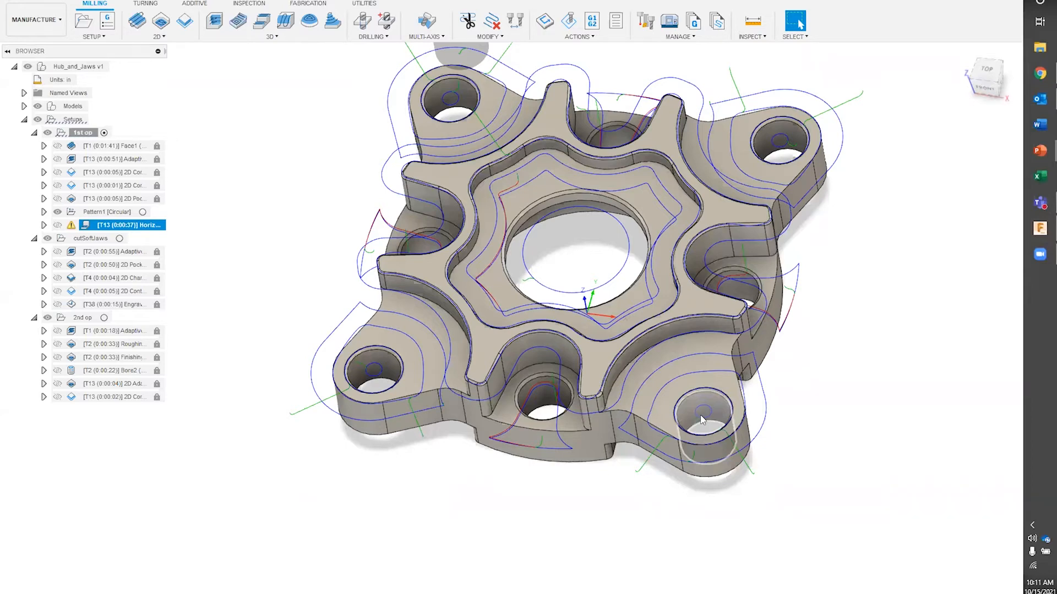
scroll(702, 421, "up", 10)
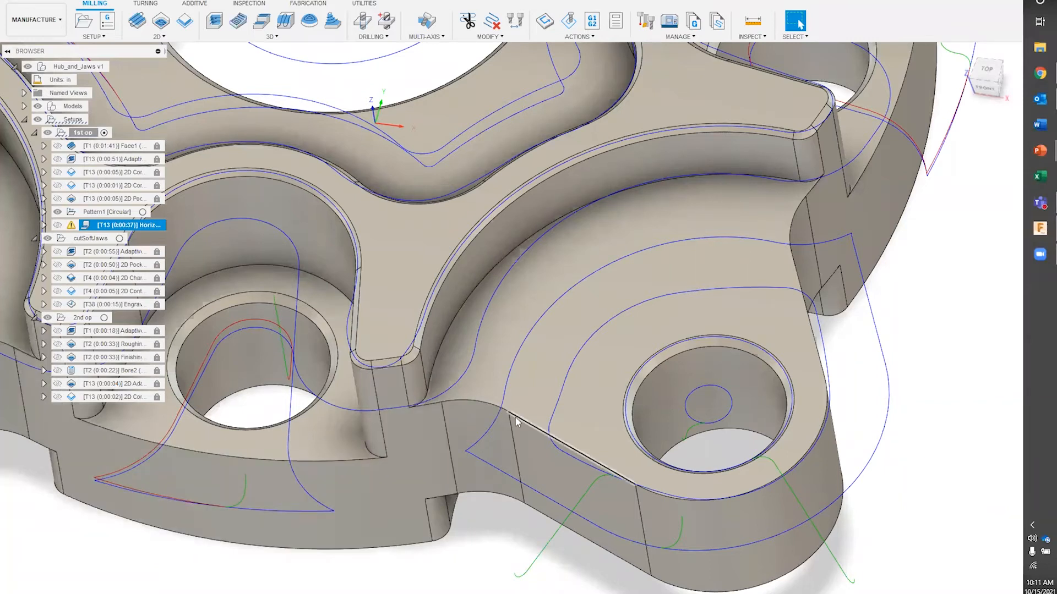
scroll(515, 417, "down", 3)
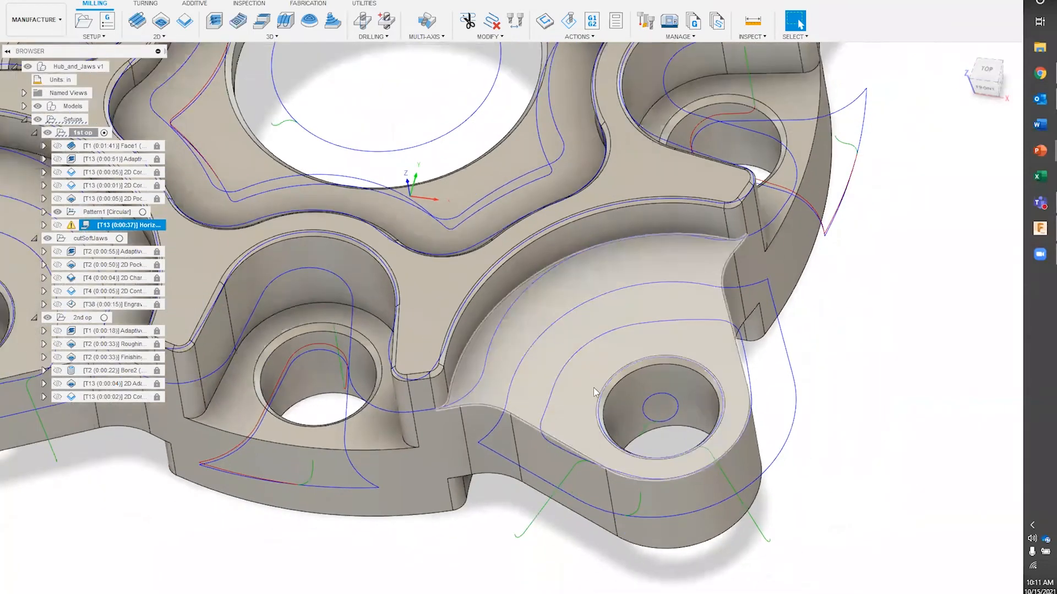
scroll(593, 387, "down", 2)
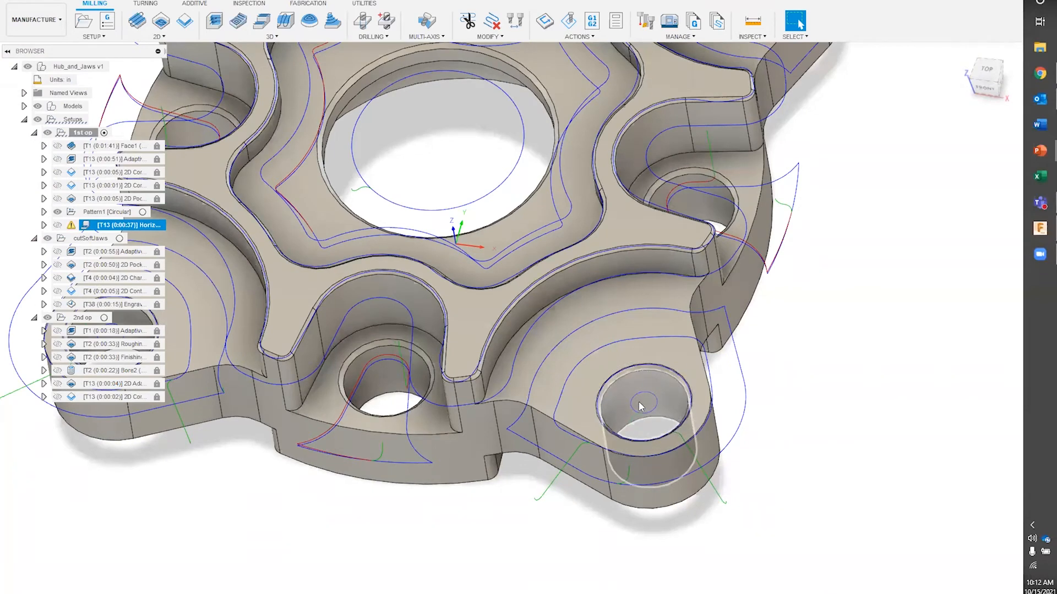
middle_click_drag(614, 402, 648, 415)
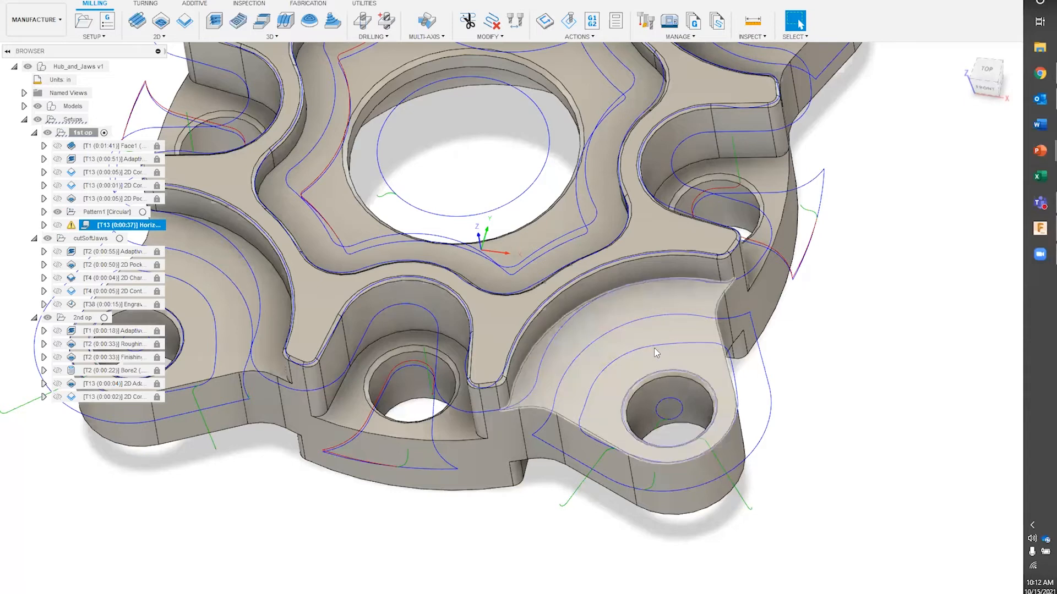
scroll(755, 347, "down", 5)
middle_click_drag(756, 346, 641, 370, "shift")
scroll(643, 368, "up", 5)
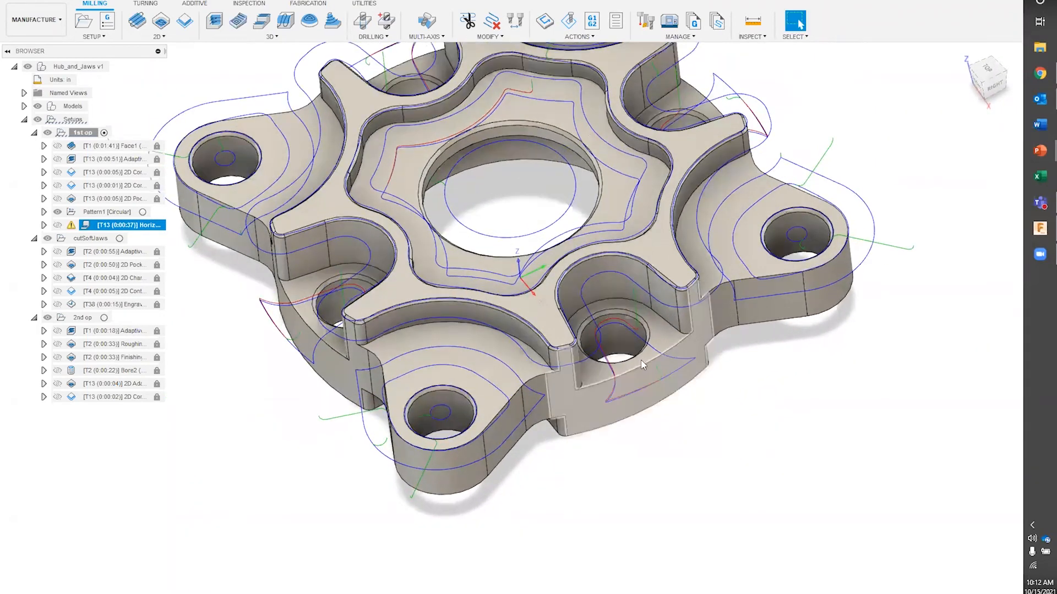
scroll(642, 364, "up", 4)
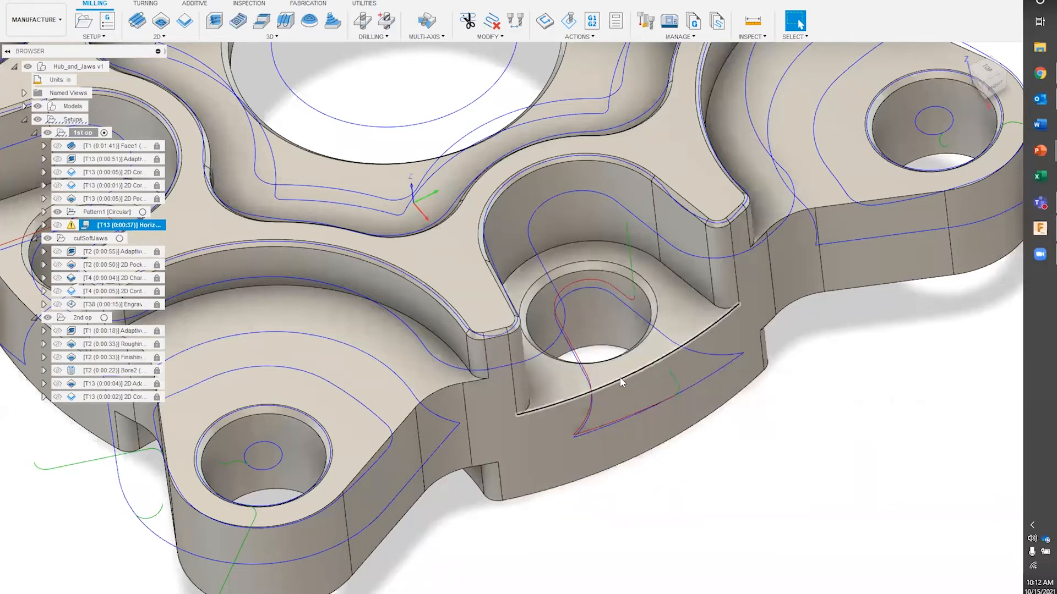
scroll(622, 380, "down", 1)
scroll(622, 379, "down", 3)
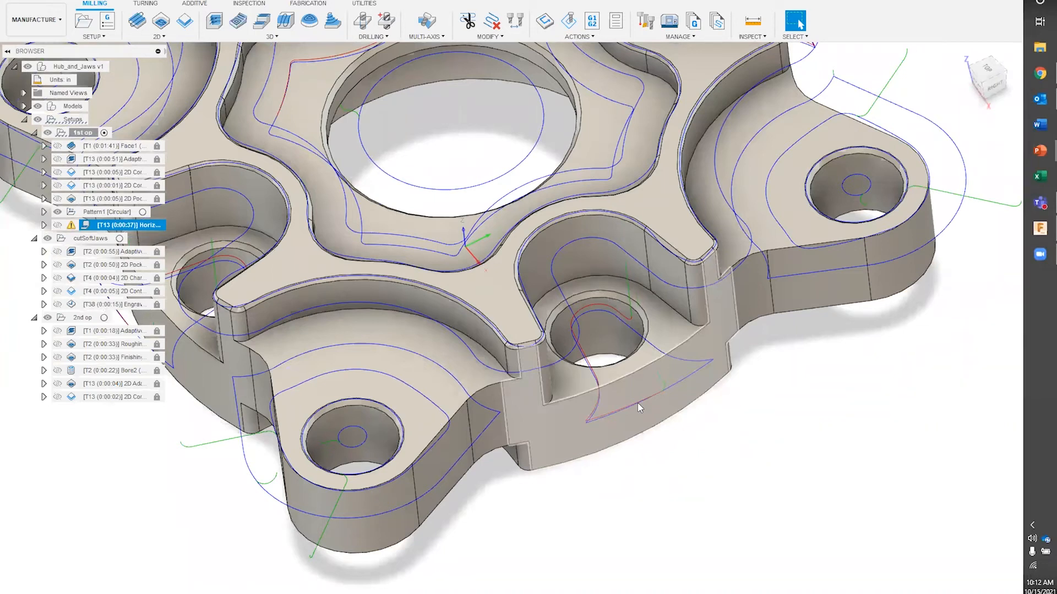
scroll(650, 403, "down", 5)
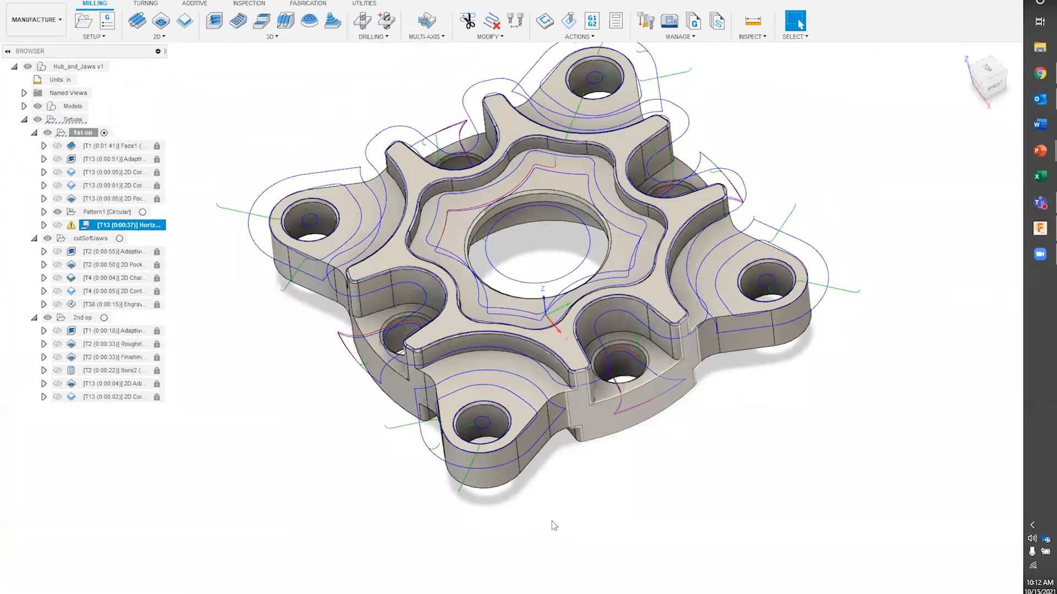
middle_click_drag(552, 525, 278, 420, "shift")
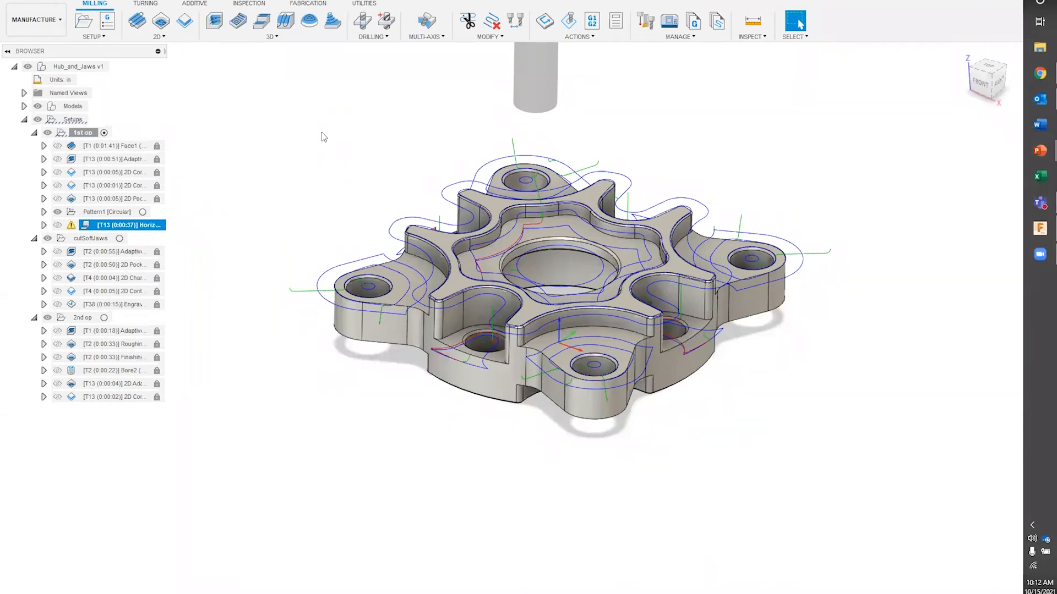
Create a derived 3D Flat operation from the Horizontal toolpath, keeping its inherited tool, feeds and speeds.
right_click(155, 225)
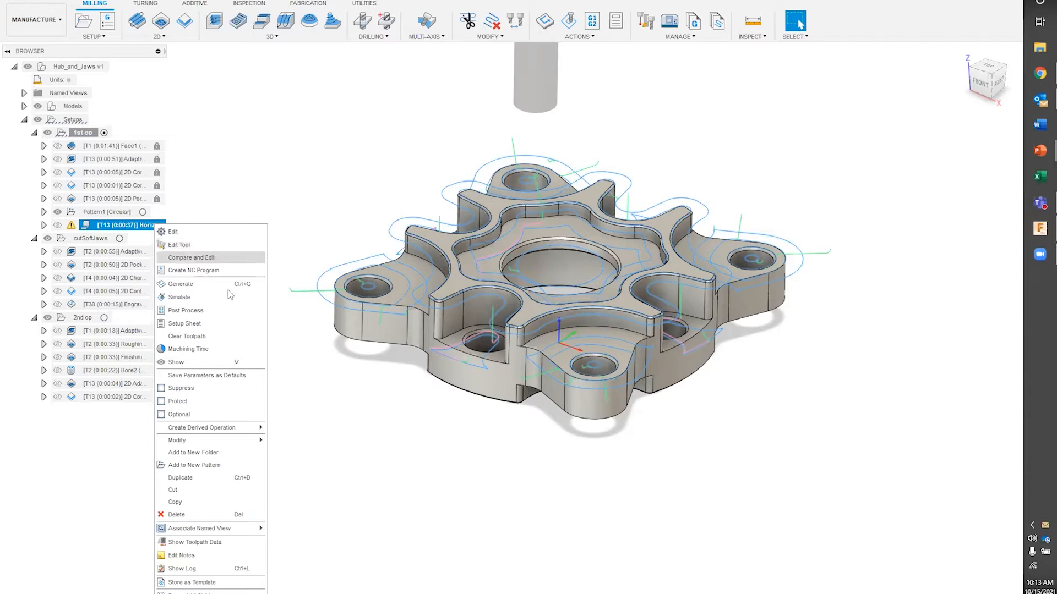
mouse_move(233, 431)
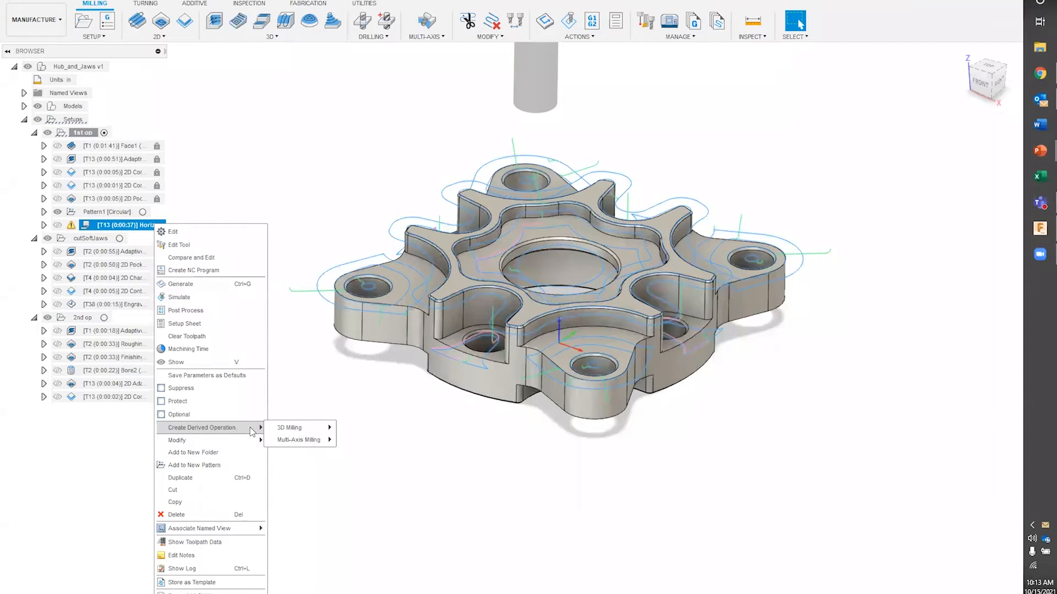
mouse_move(304, 431)
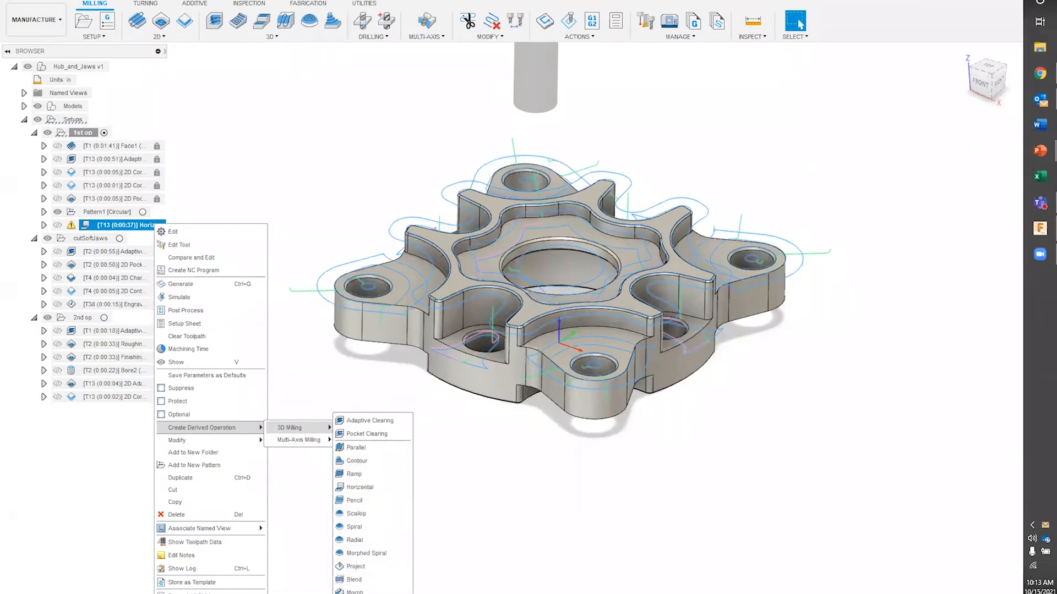
left_click(357, 593)
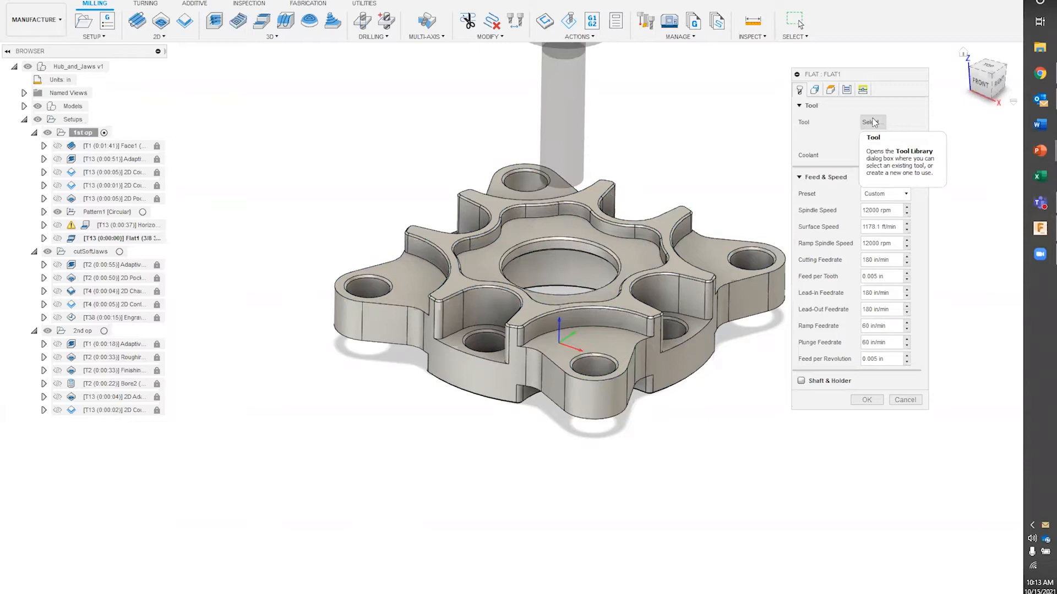
left_click(868, 400)
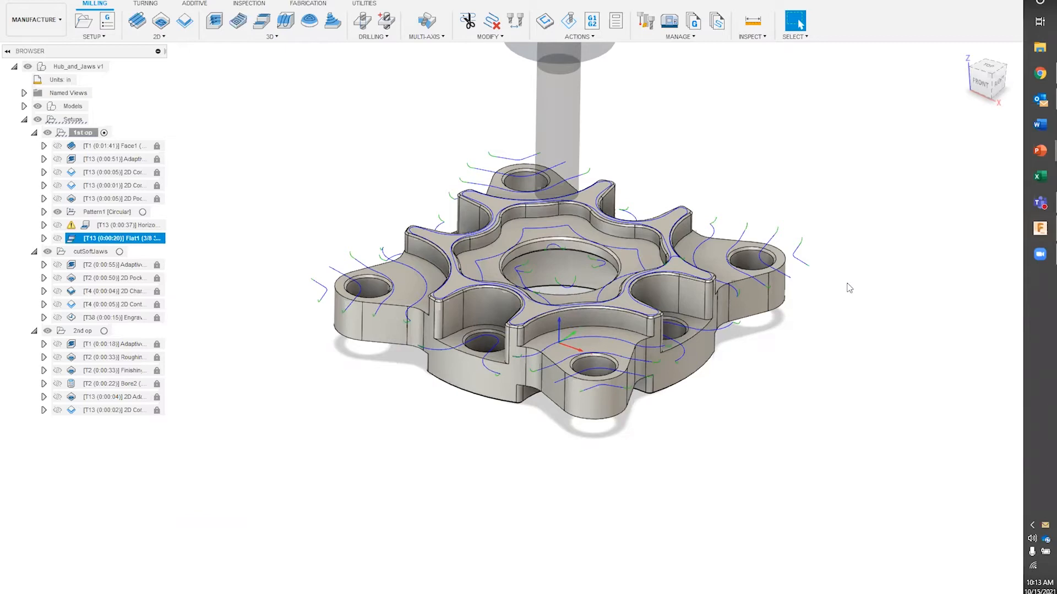
Compare the Horizontal and Flat toolpaths by displaying each one alternately on the hub.
left_click(132, 225)
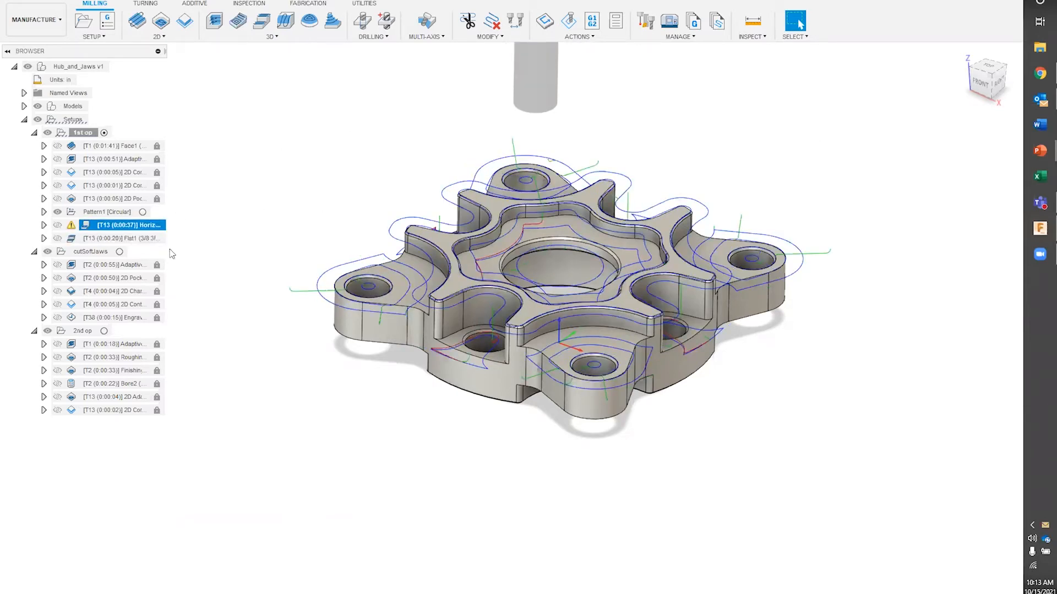
left_click(157, 238)
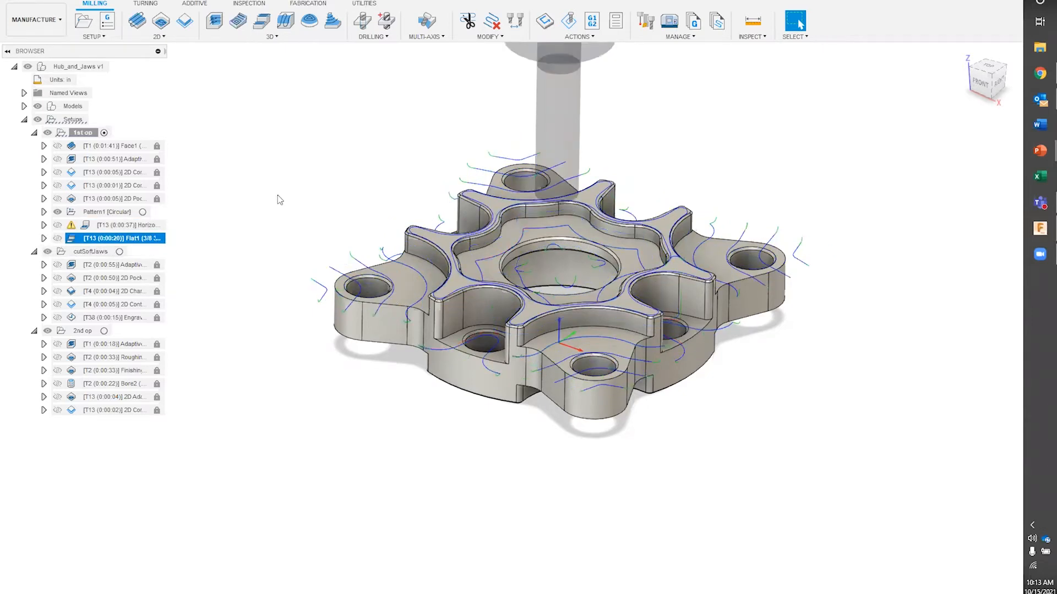
left_click(132, 226)
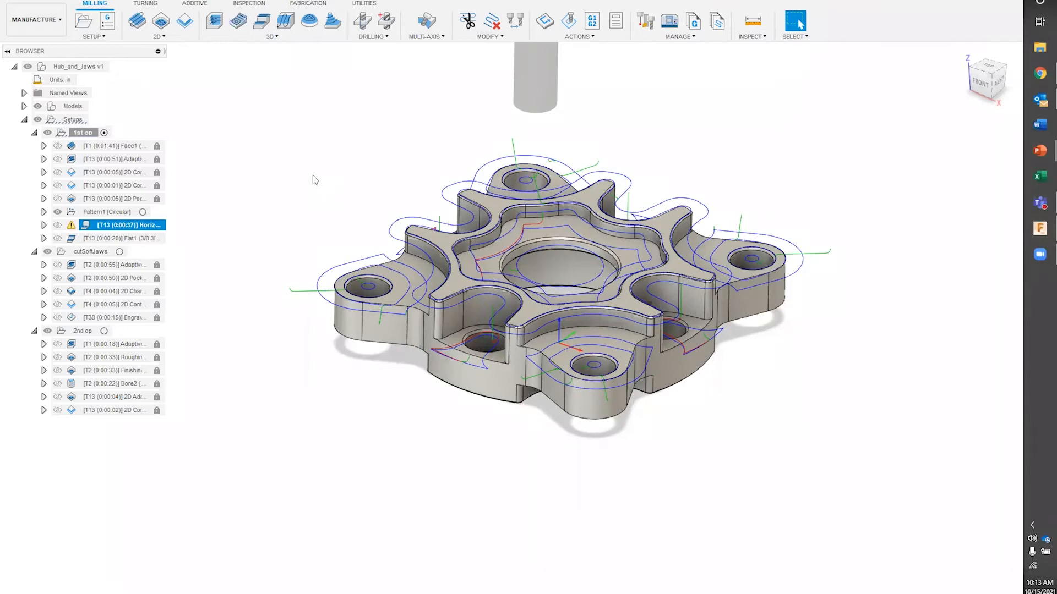
Display the Flat toolpath and examine its cutting passes and leads on the hub from several angles.
left_click(145, 238)
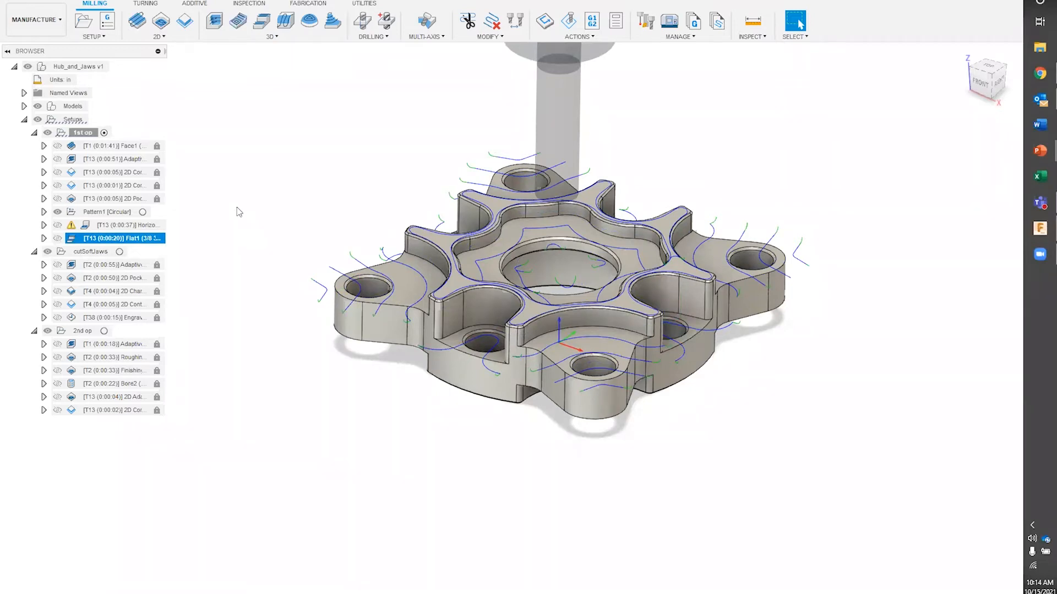
middle_click_drag(330, 359, 428, 337, "shift")
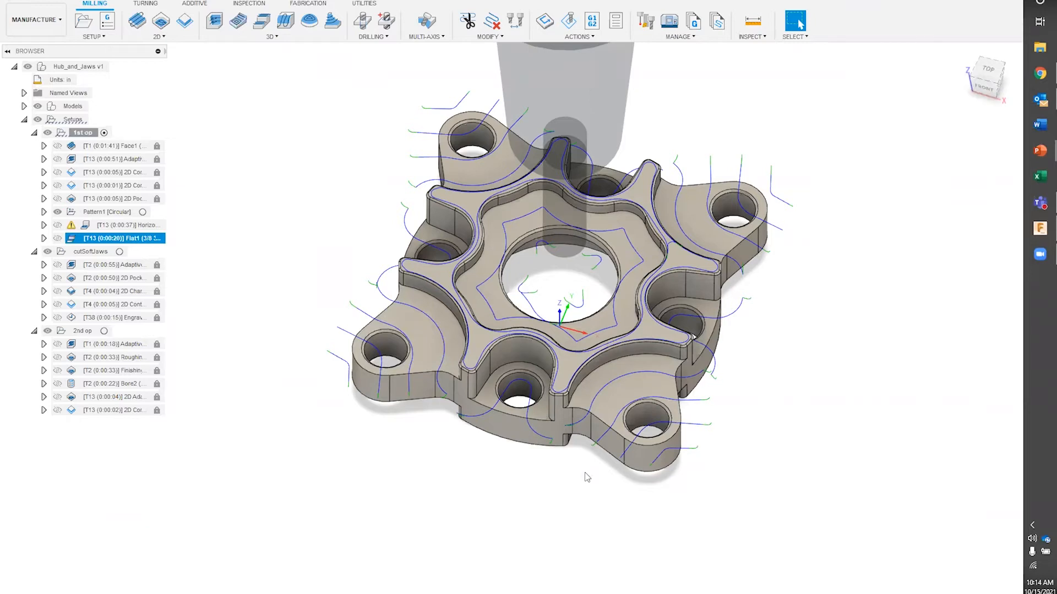
middle_click_drag(566, 477, 625, 457, "shift")
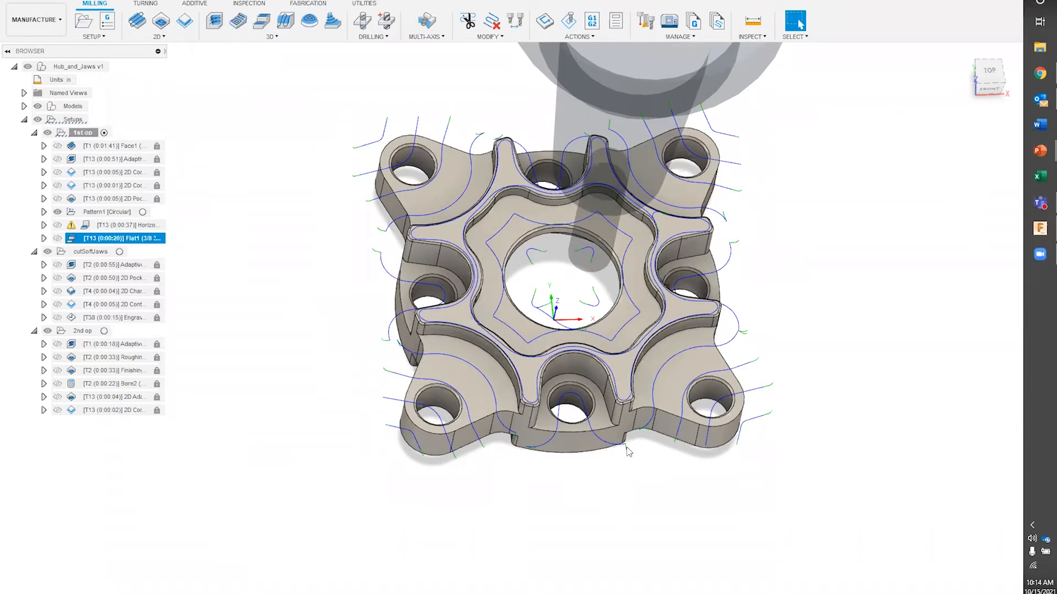
middle_click_drag(830, 439, 707, 416, "shift")
Display the Horizontal and Flat toolpaths alternately to compare their passes around the central pocket and lobes, ending on Flat.
left_click(154, 226)
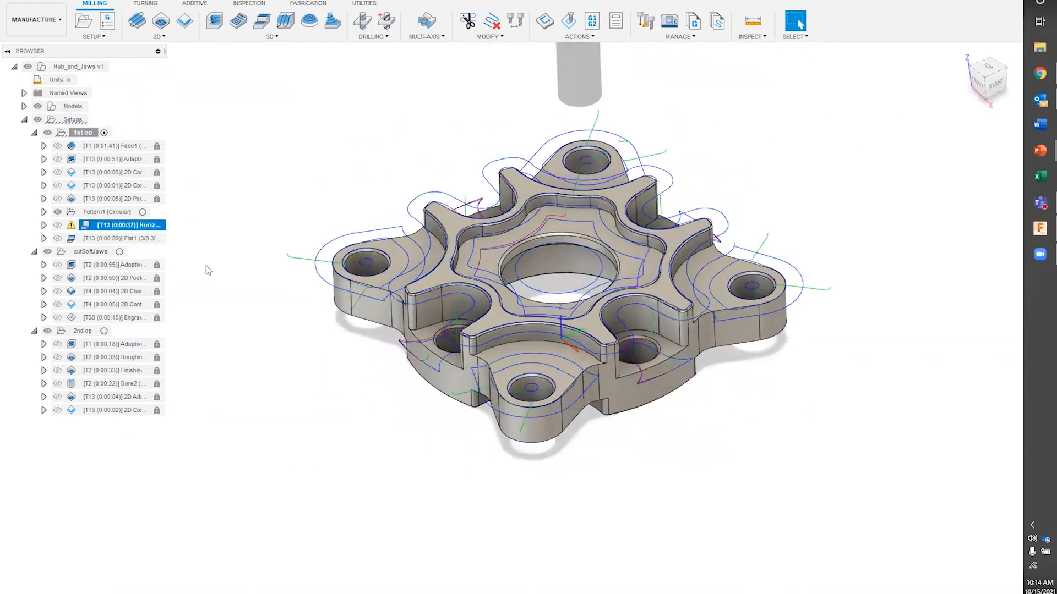
left_click(121, 238)
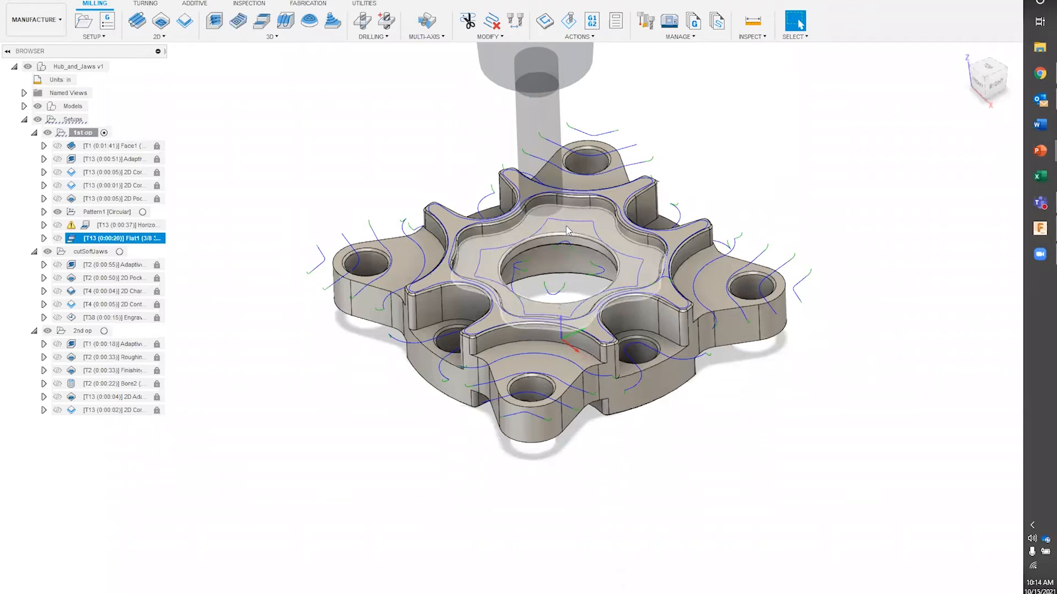
left_click(132, 225)
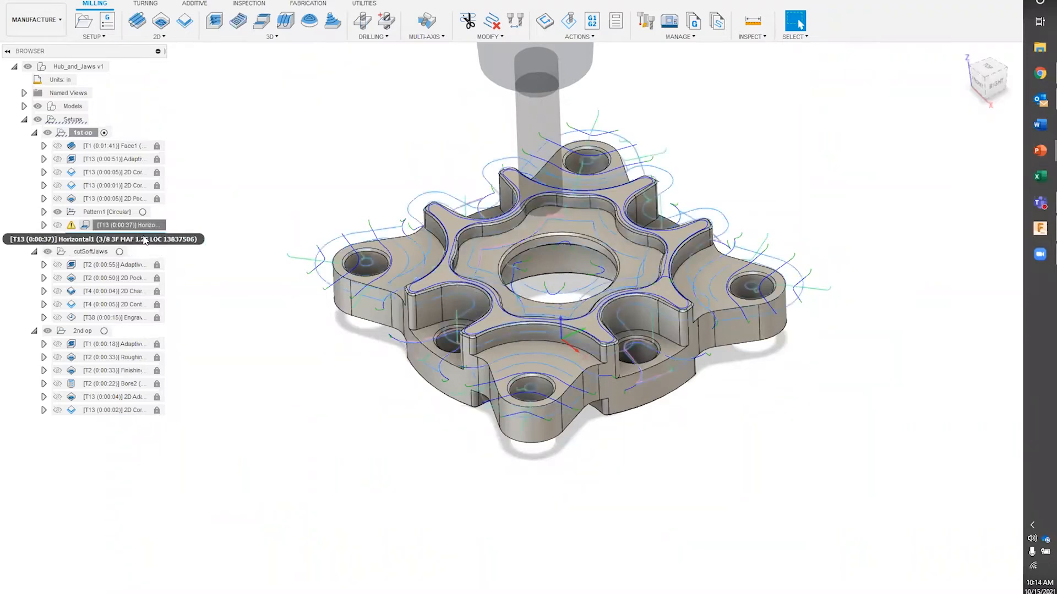
left_click(145, 238)
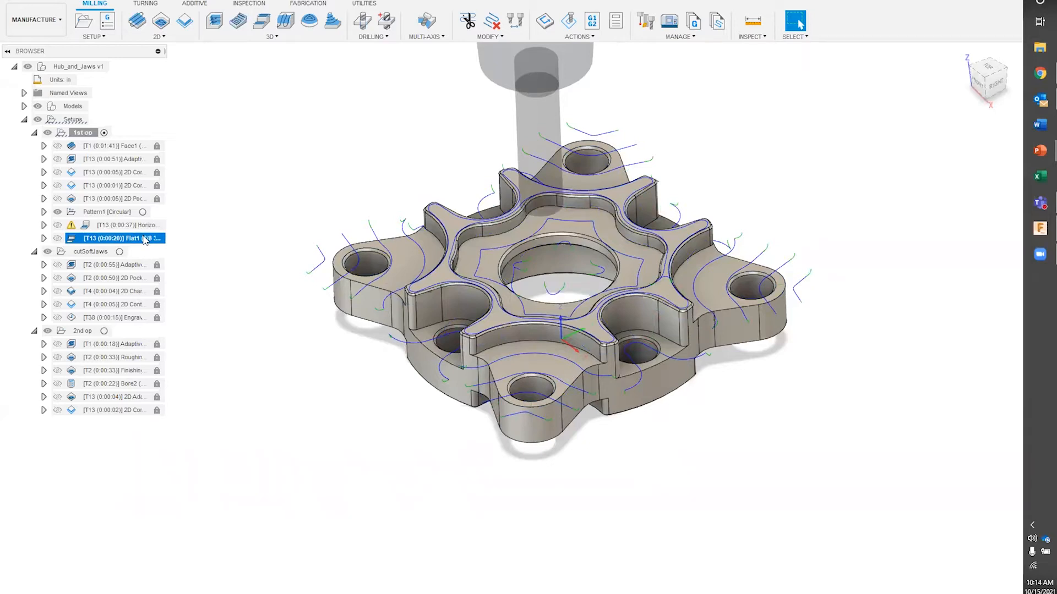
middle_click_drag(361, 481, 699, 394, "shift")
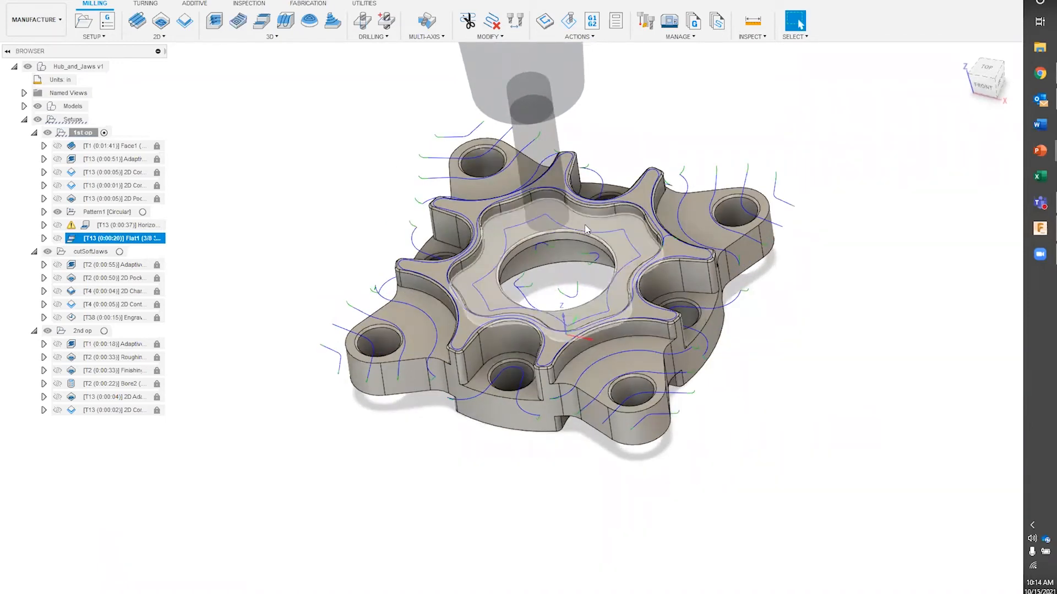
Review the feature list of the Machining extension in the Extension Manager, down to Toolpath Trimming, and close the manager.
left_click(298, 36)
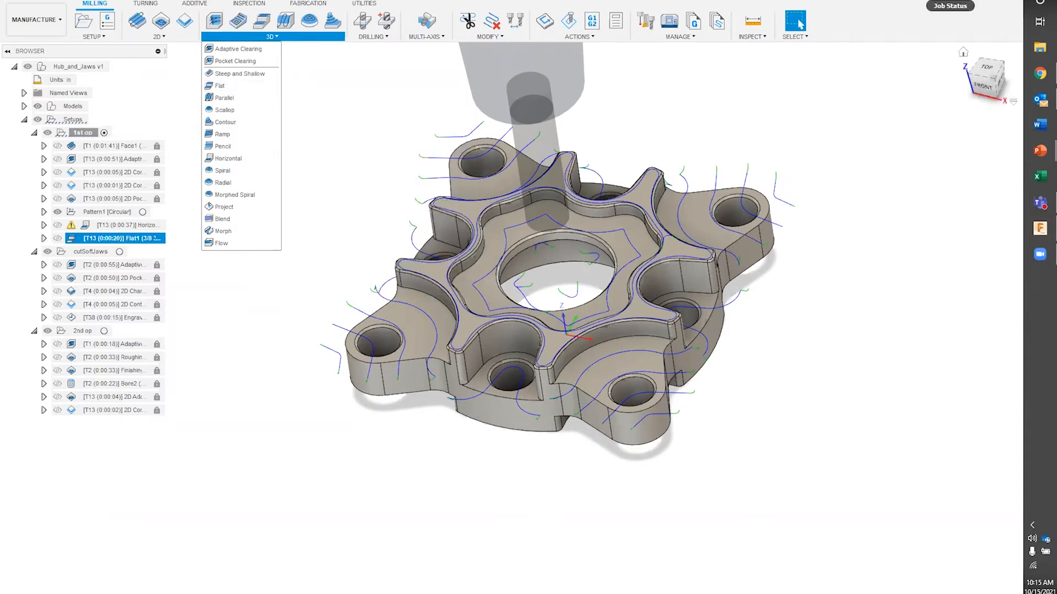
left_click(932, 0)
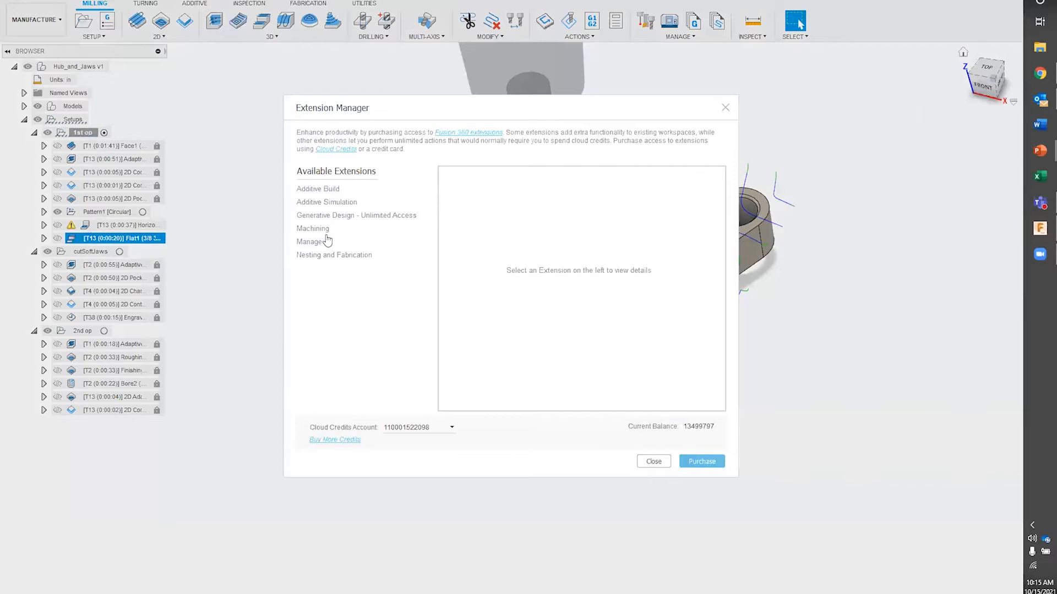
left_click(319, 228)
scroll(542, 237, "down", 3)
scroll(520, 251, "up", 2)
scroll(542, 237, "down", 1)
scroll(544, 240, "down", 2)
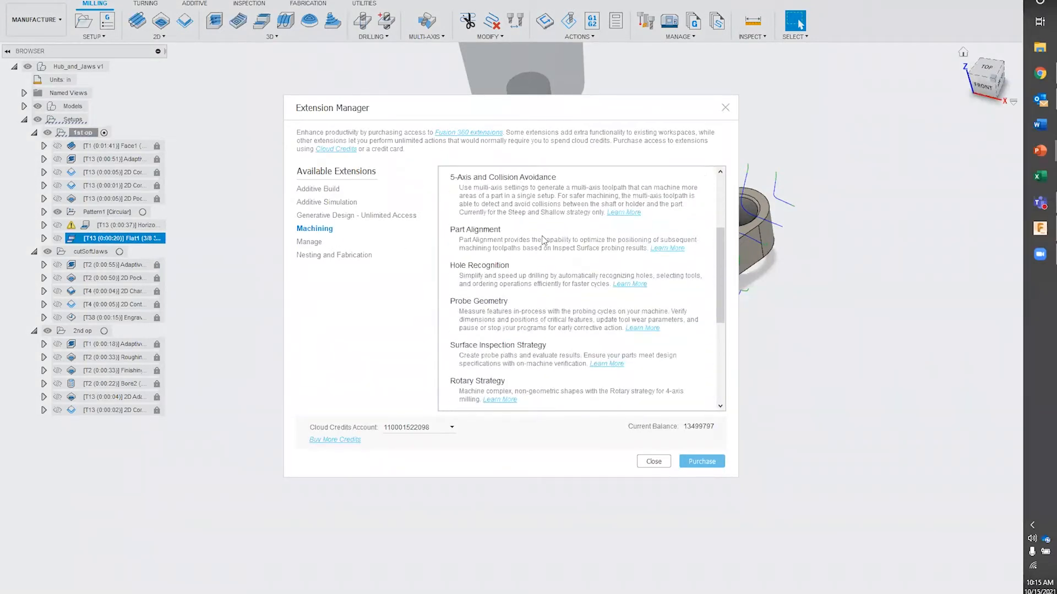
scroll(544, 240, "down", 1)
scroll(543, 240, "down", 1)
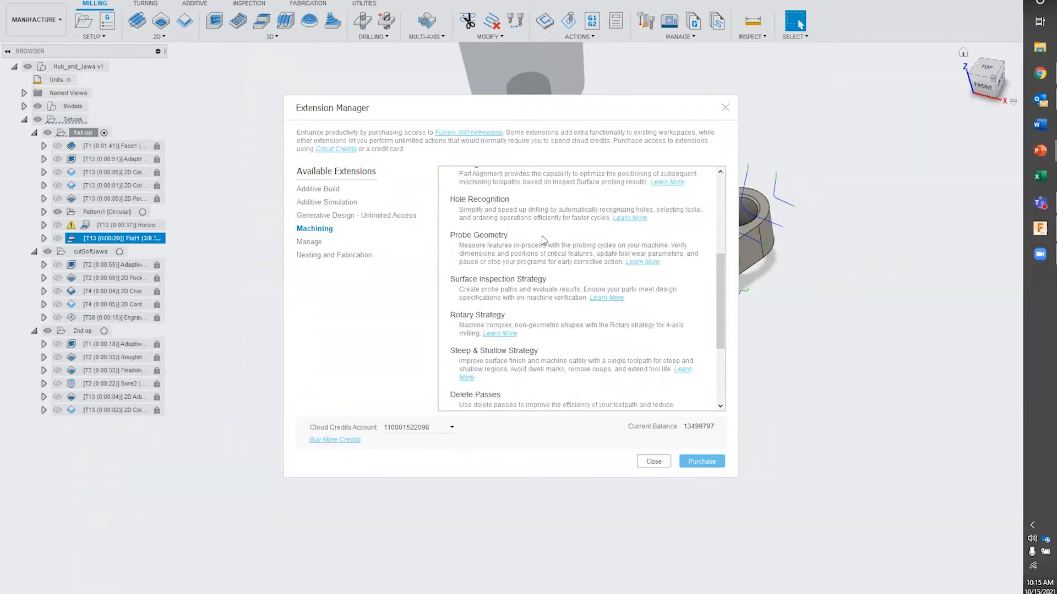
scroll(543, 241, "down", 1)
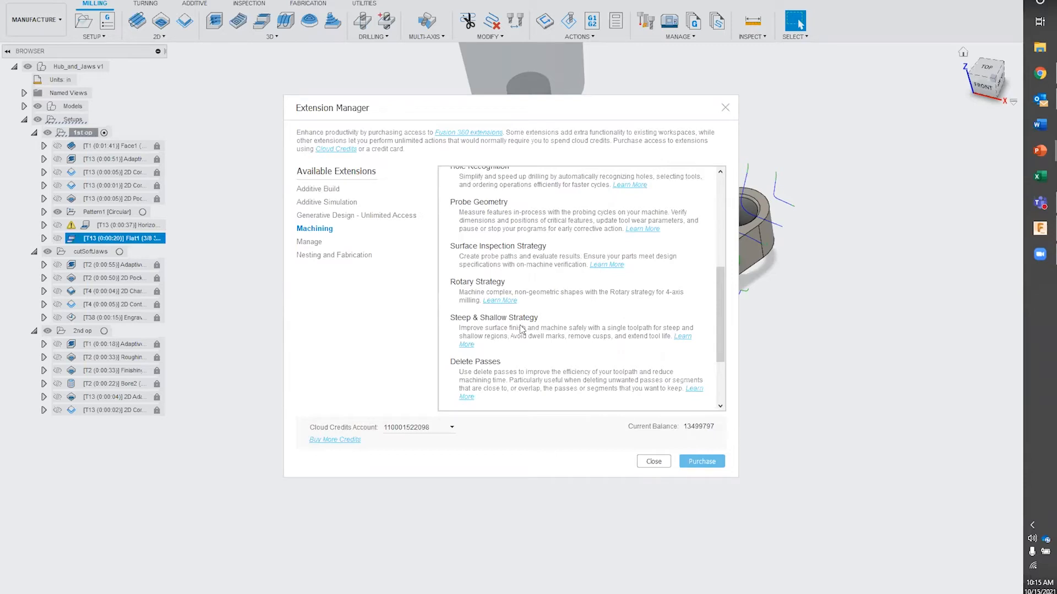
scroll(507, 329, "down", 3)
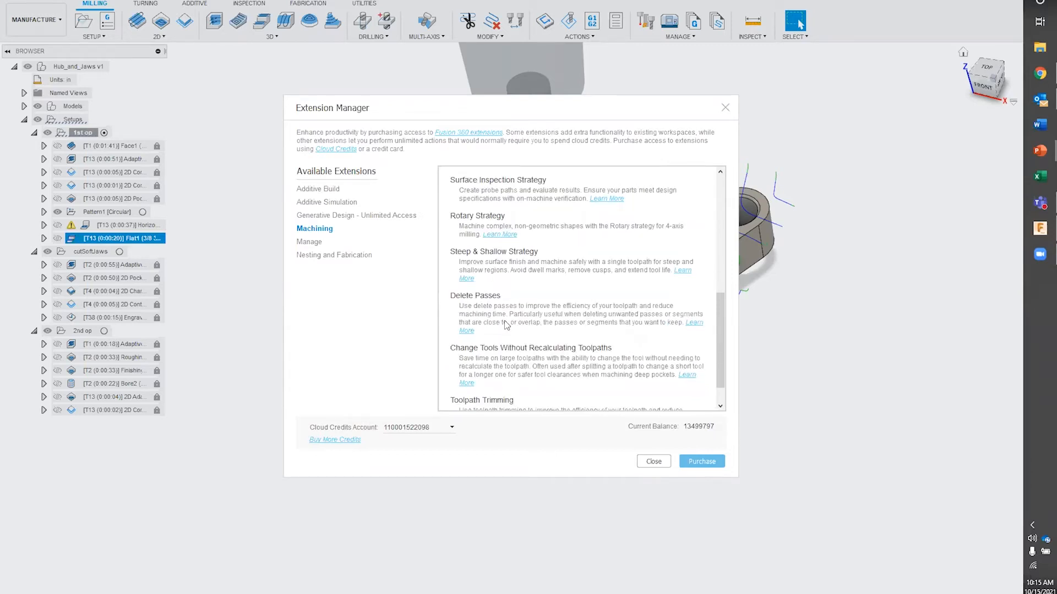
left_click(727, 109)
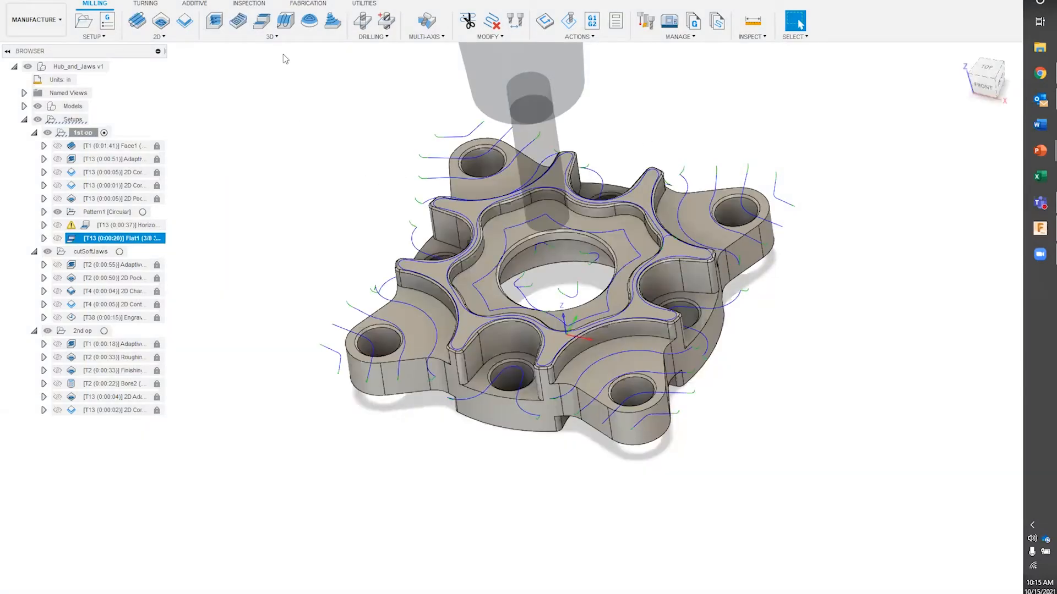
Look over the available 3D milling strategies, check the Flat Finishing slide in PowerPoint, and return to Fusion 360.
left_click(277, 38)
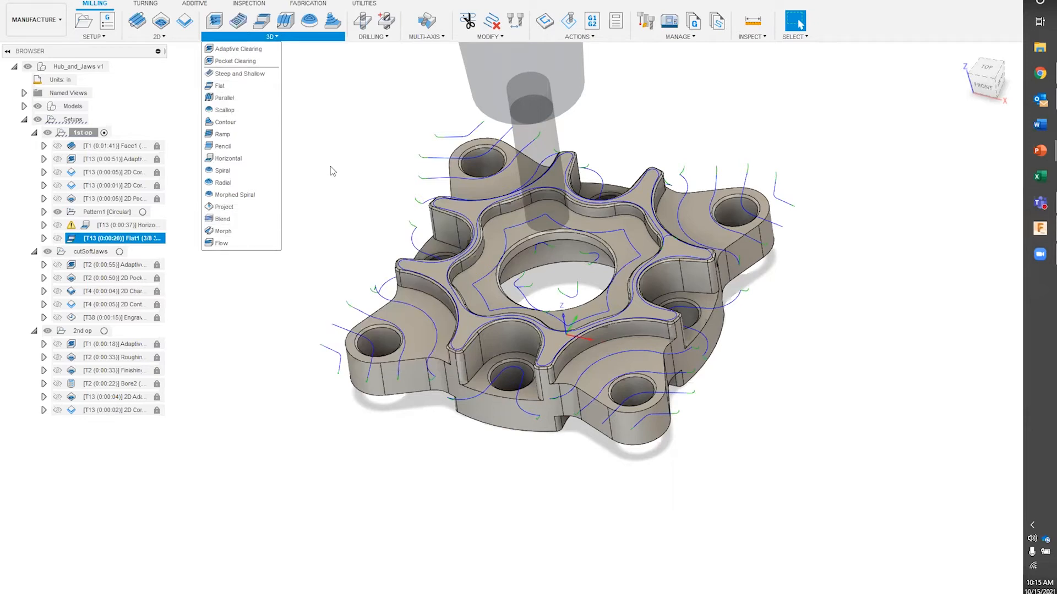
left_click(330, 167)
key("alt+Tab")
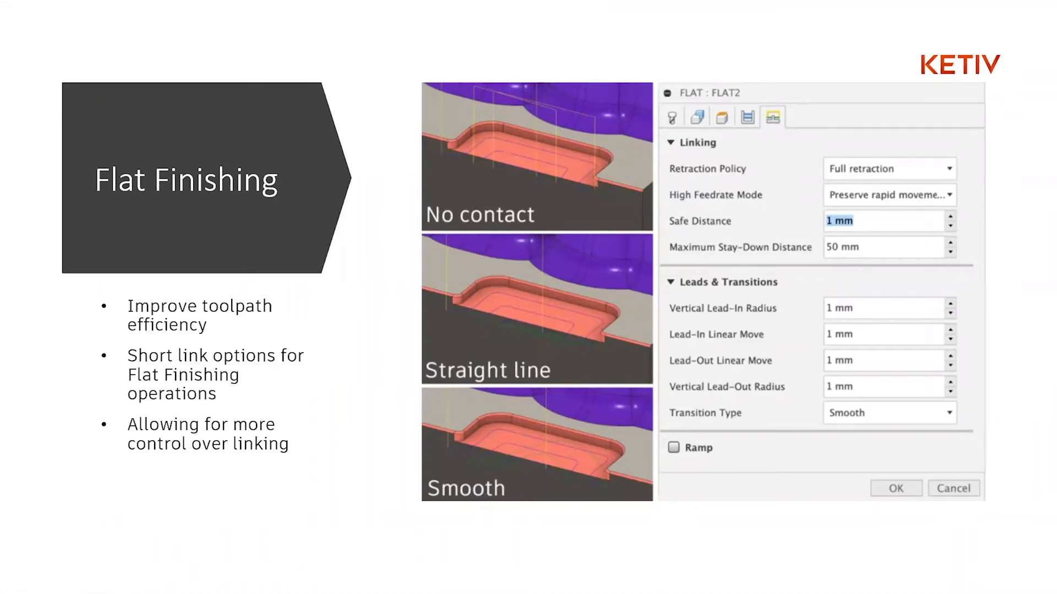
key("alt+Tab")
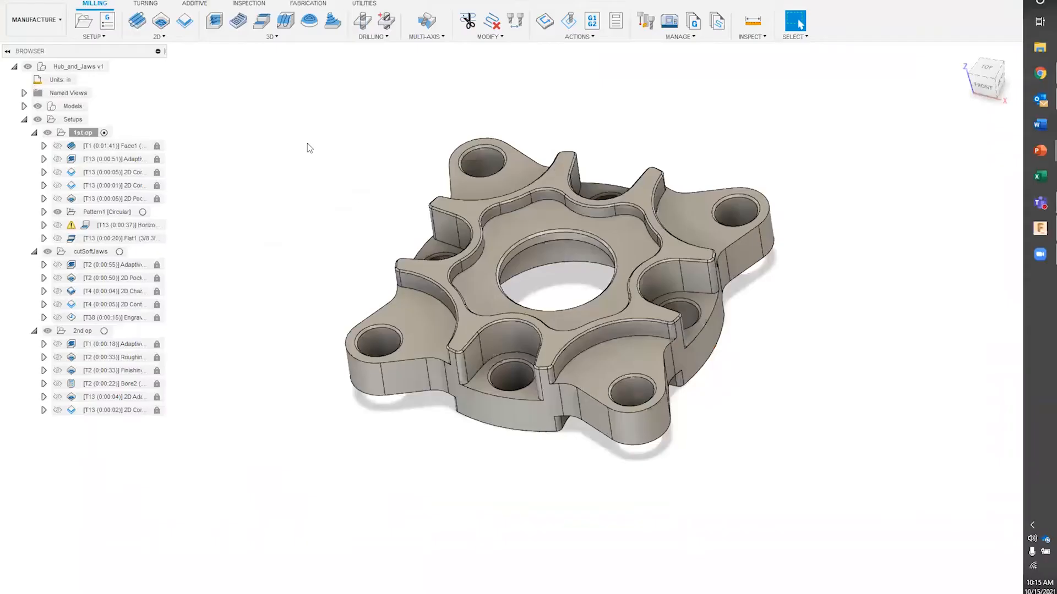
Open the Flat operation for editing, examine its linking settings including Safe Distance and Maximum Stay-Down Distance, and close it.
left_click(144, 238)
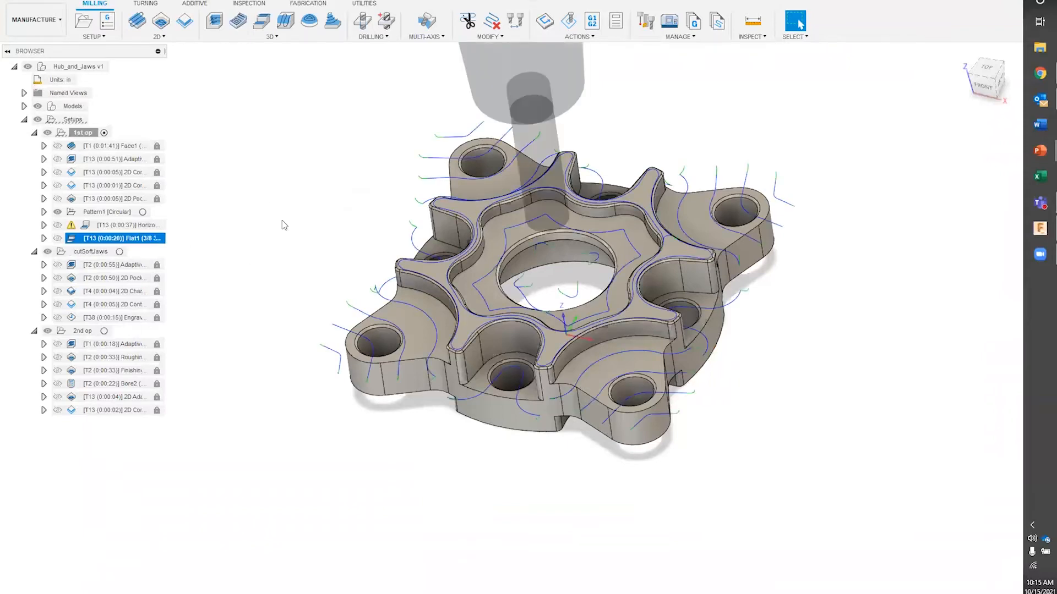
right_click(157, 239)
left_click(237, 246)
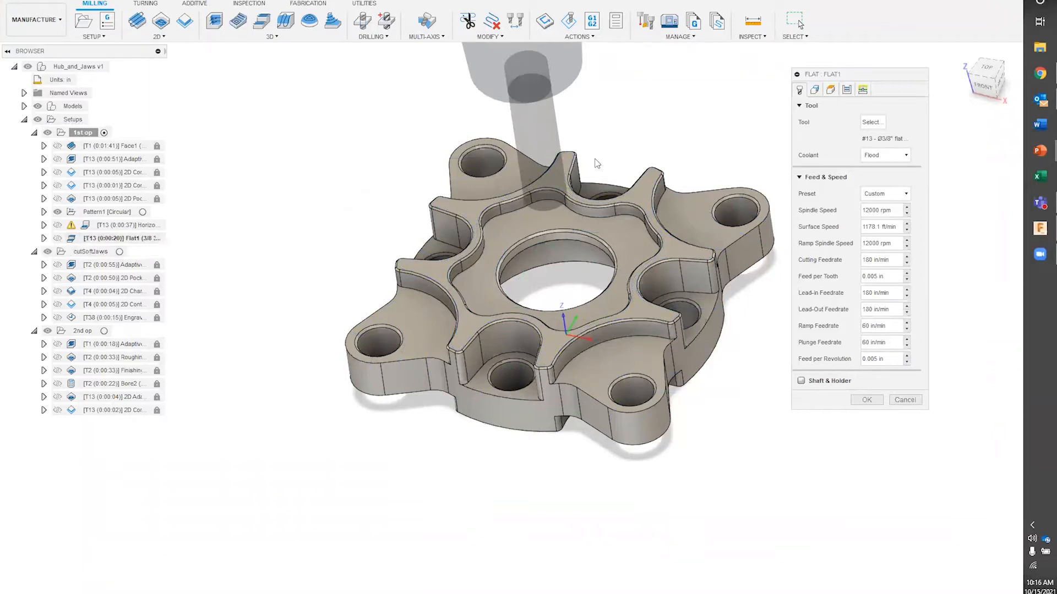
left_click(862, 91)
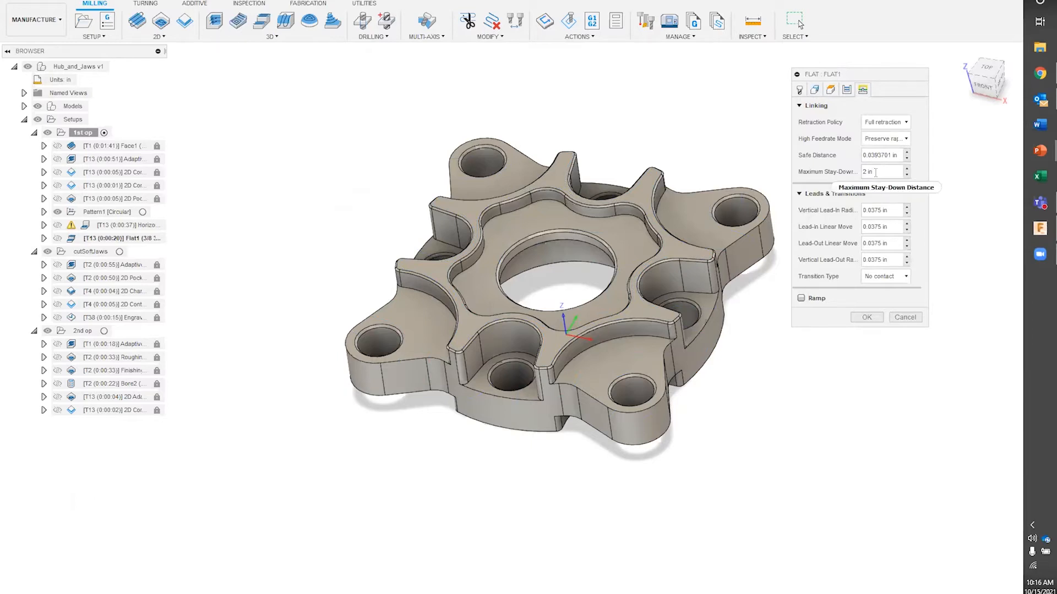
mouse_move(876, 172)
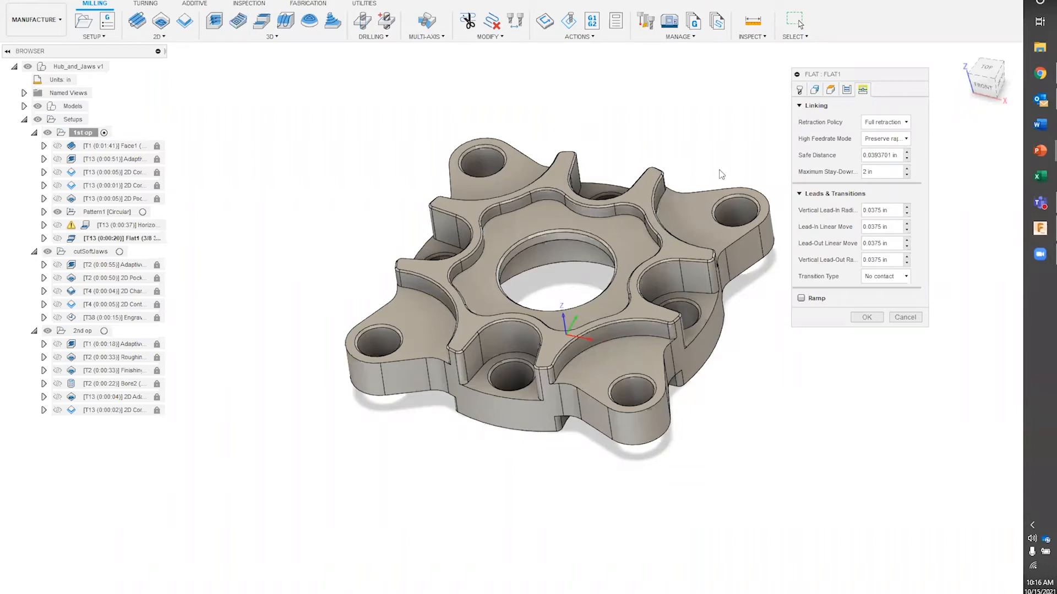
key("shift+Tab")
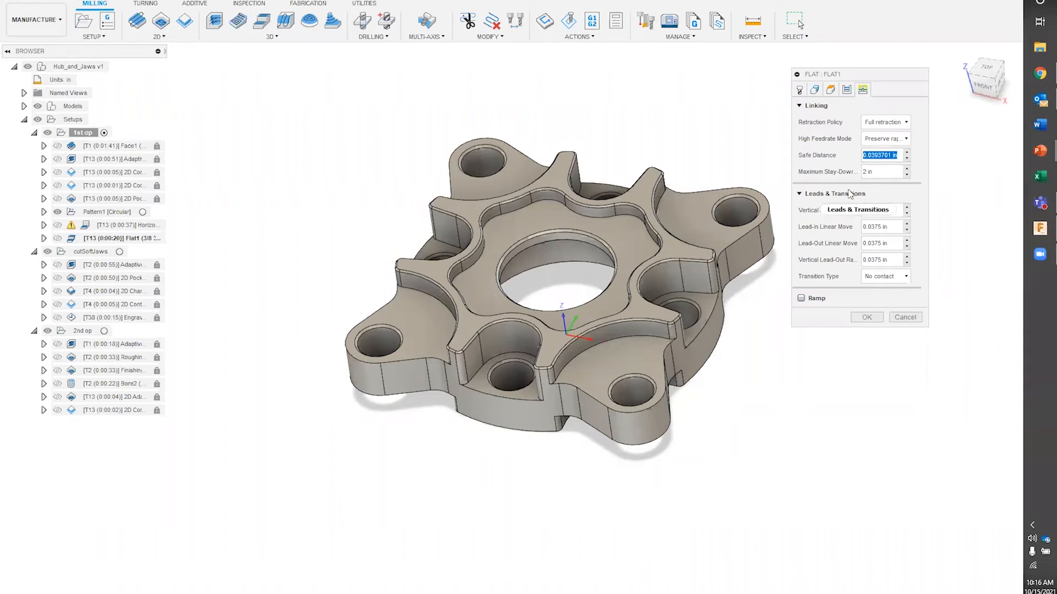
key("Tab")
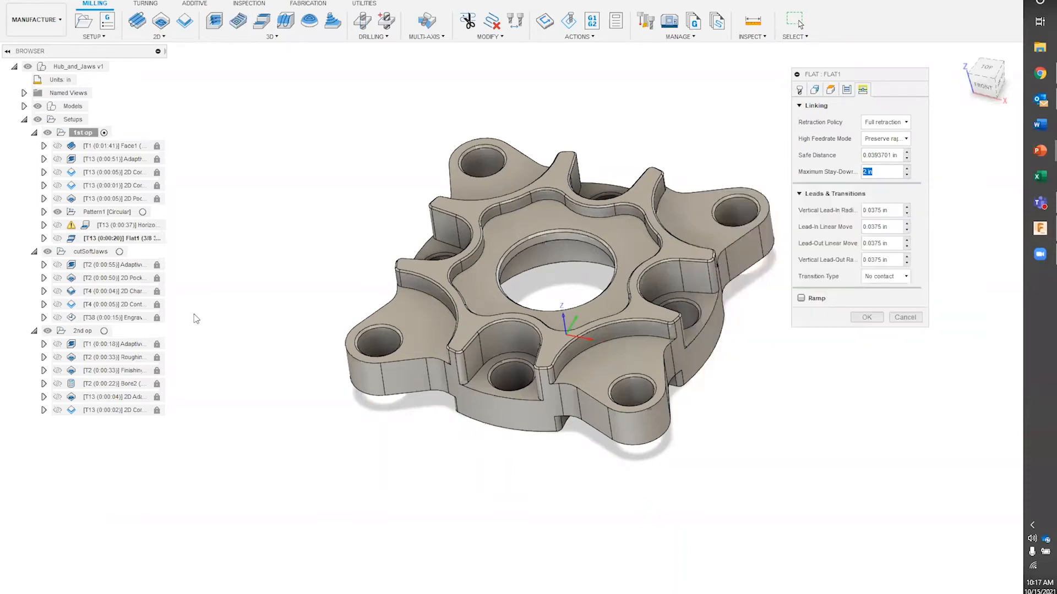
left_click(881, 172)
left_click(867, 318)
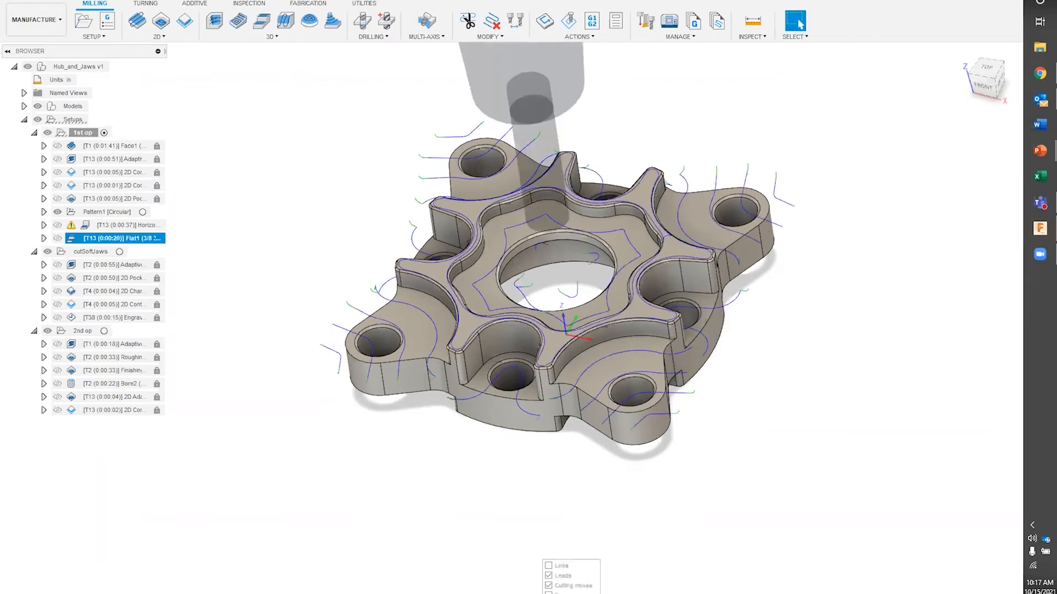
Display the Flat toolpath on the hub with its link moves shown.
left_click(694, 532)
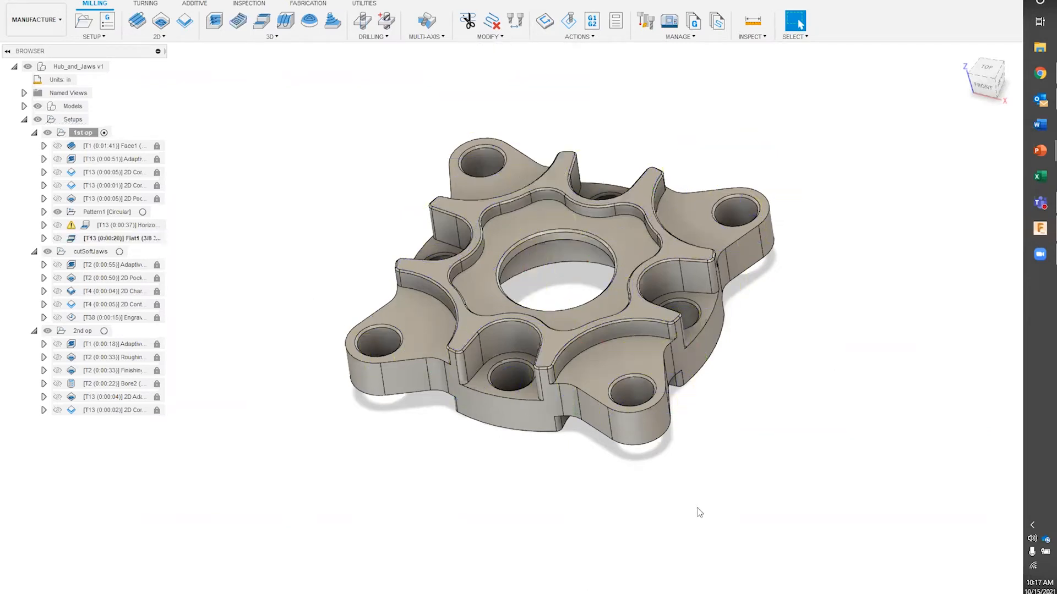
left_click(119, 238)
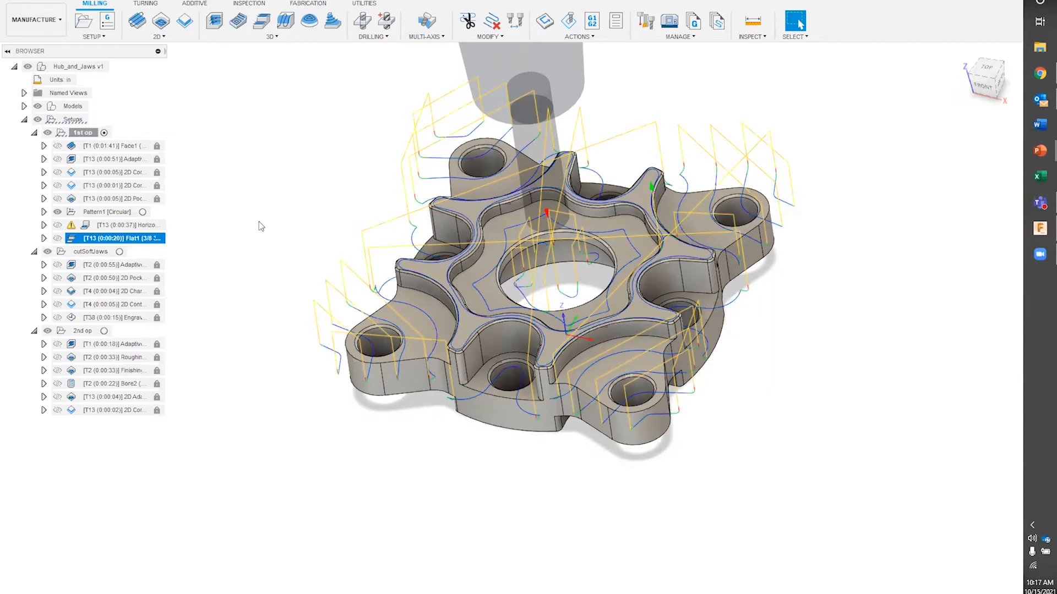
Switch to the PowerPoint slide show and advance from Flat Finishing to the Tool/Machine Library Additions slide.
key("alt+Tab")
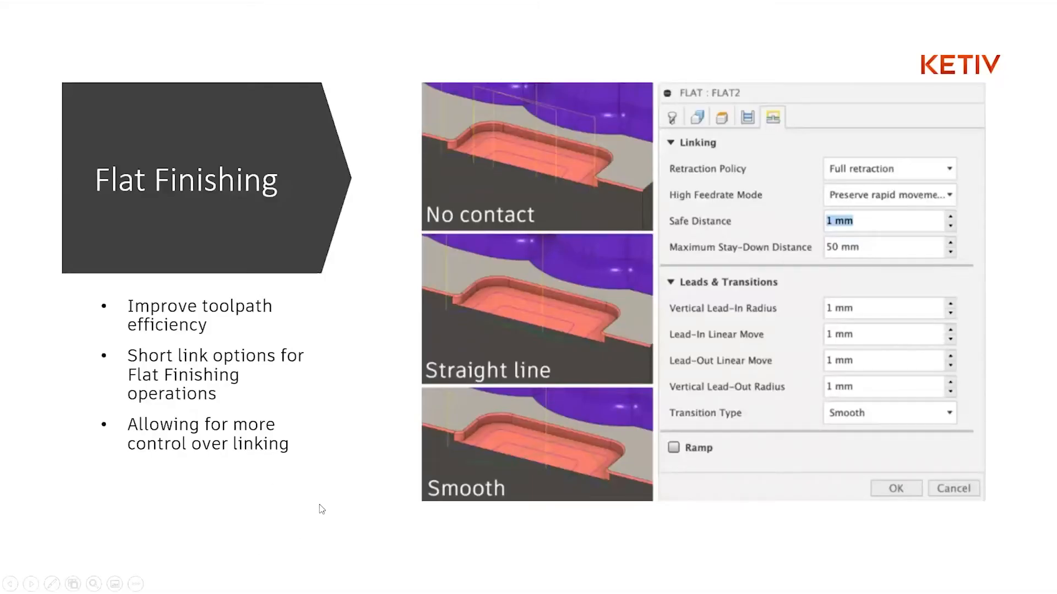
left_click(321, 507)
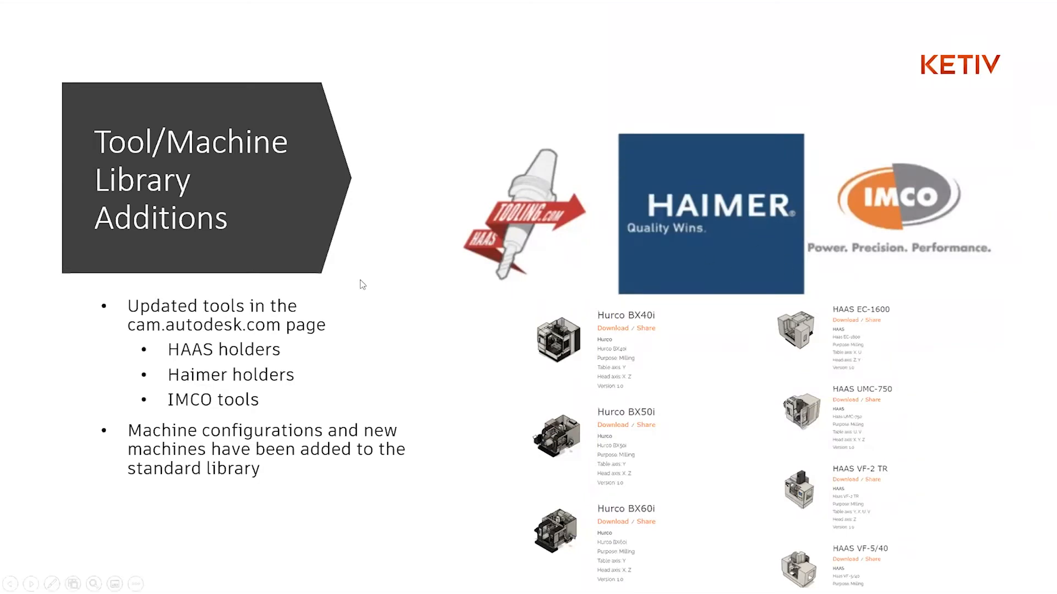
key("alt+Tab")
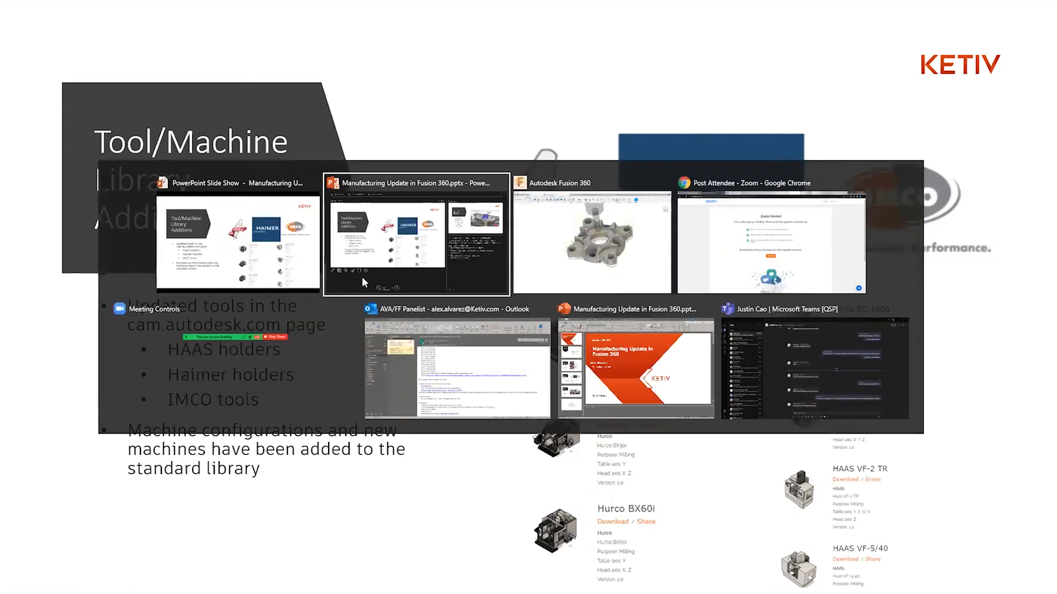
key("alt+Tab")
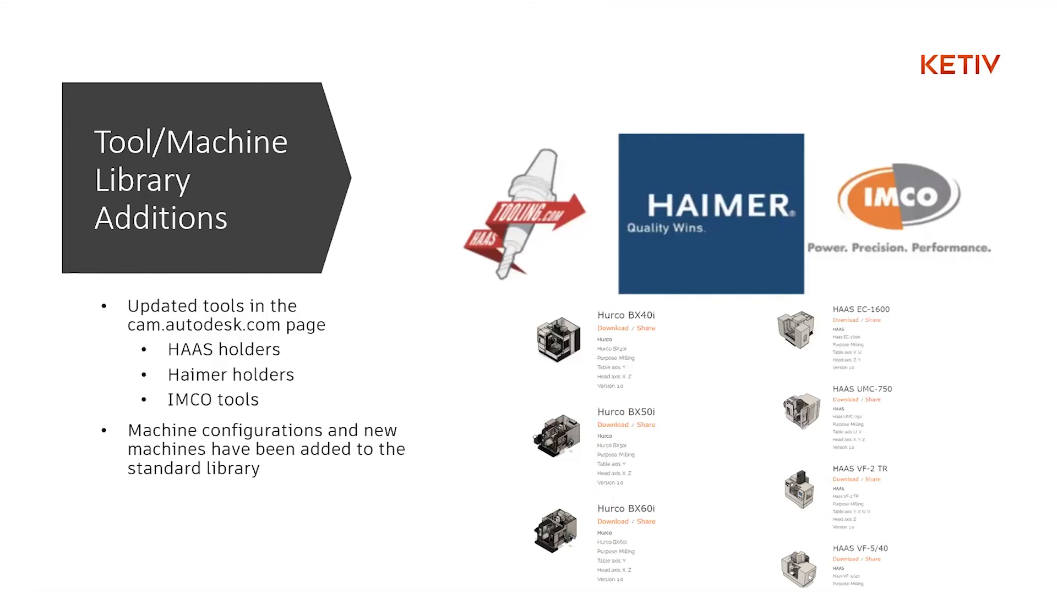
Switch to Chrome, look through the Post Library for Autodesk Fusion 360, and open the Machine Library page.
key("alt+Tab")
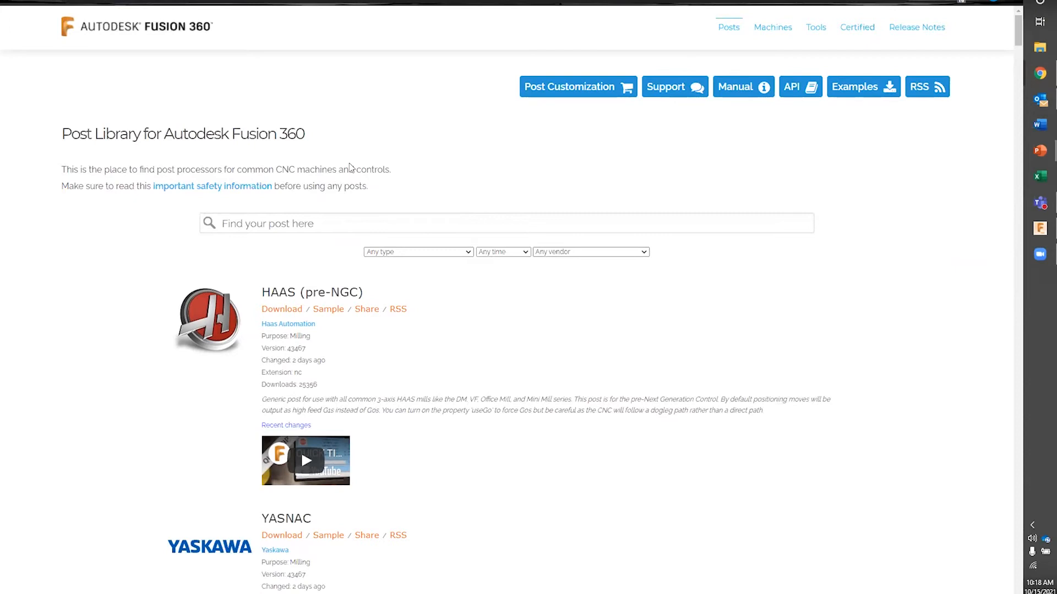
scroll(334, 213, "down", 8)
scroll(332, 216, "up", 8)
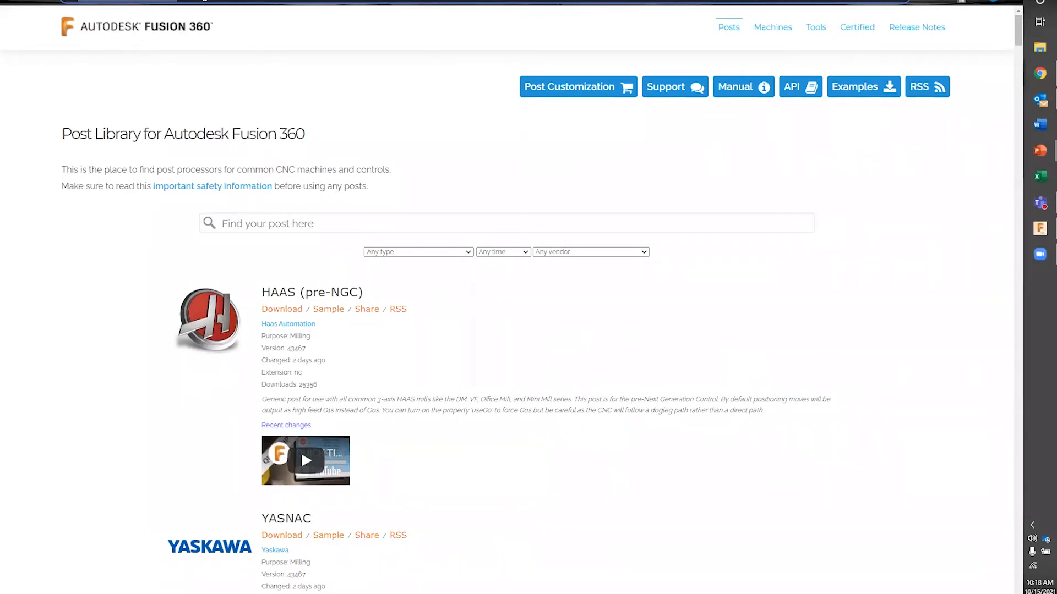
scroll(419, 303, "down", 3)
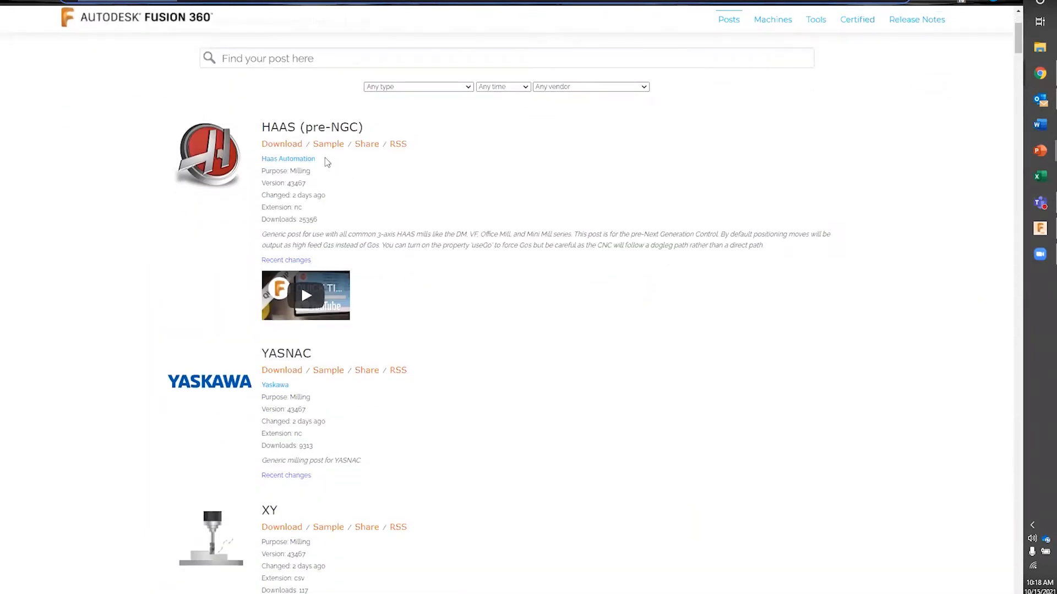
scroll(520, 232, "up", 3)
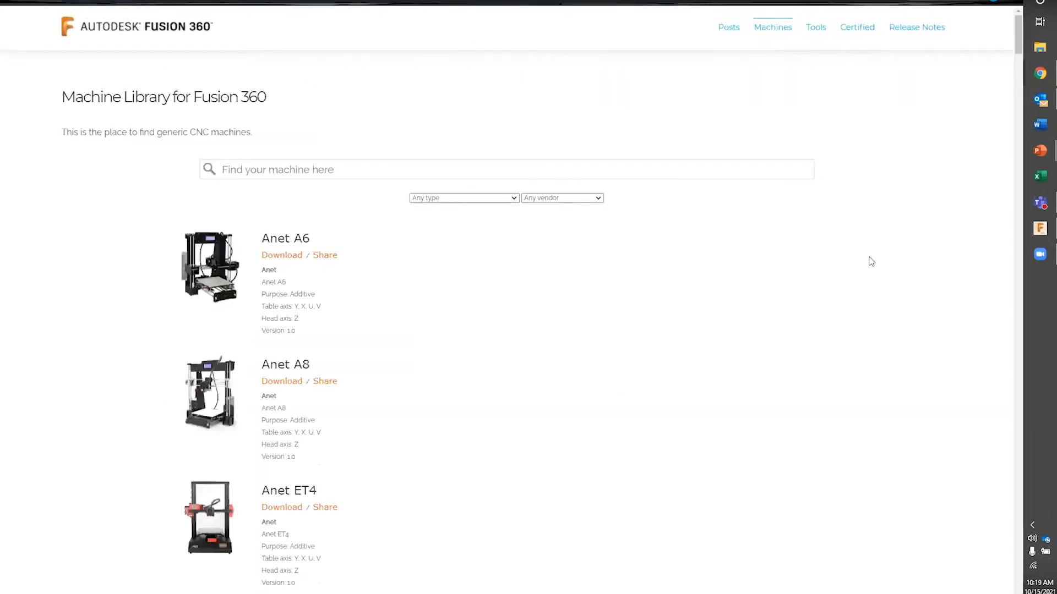
Browse the Machine Library for Fusion 360, examining the HAAS milling machines from the TM and VF series through the VM series and VR-8.
scroll(254, 294, "down", 2)
scroll(254, 294, "down", 15)
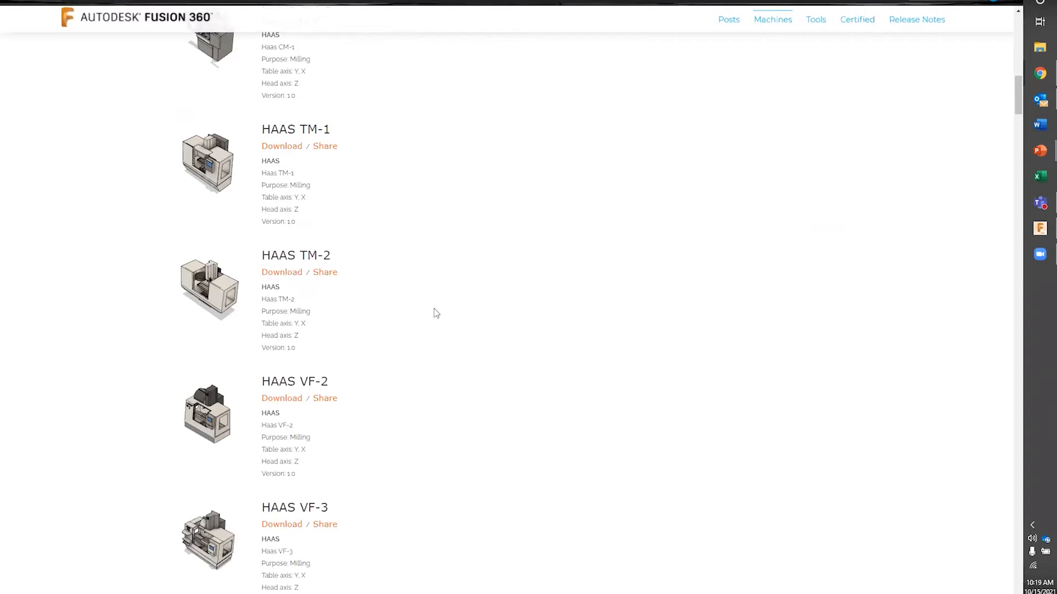
scroll(436, 313, "down", 8)
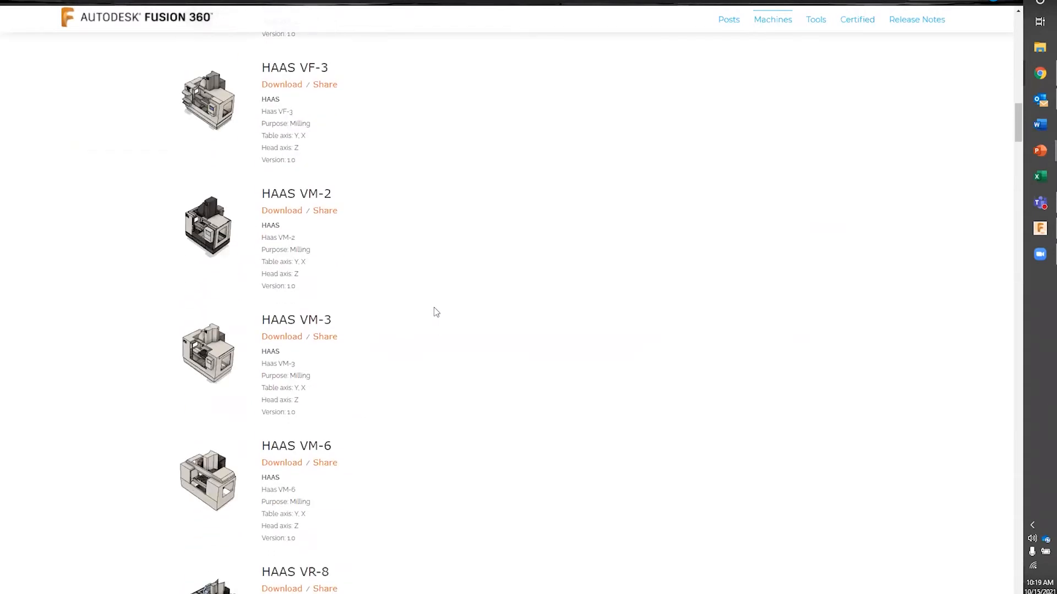
scroll(434, 308, "down", 5)
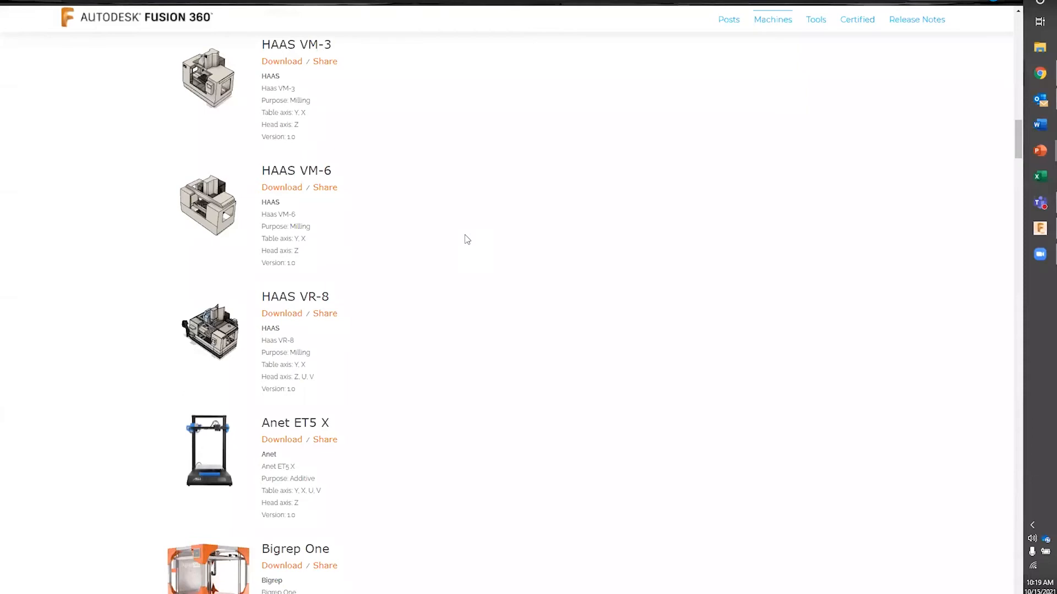
scroll(467, 239, "up", 2)
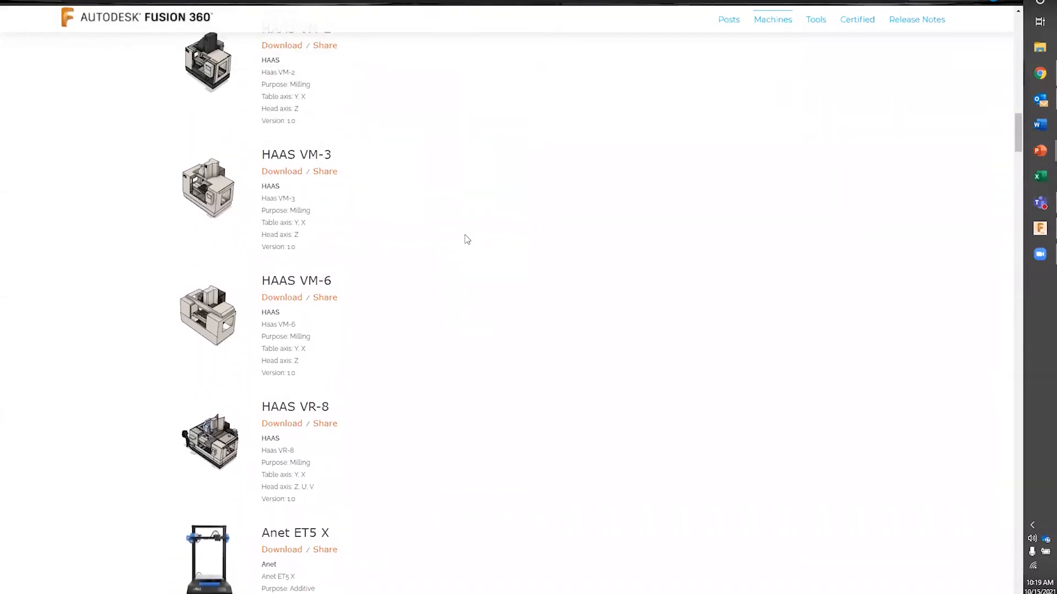
scroll(466, 240, "up", 1)
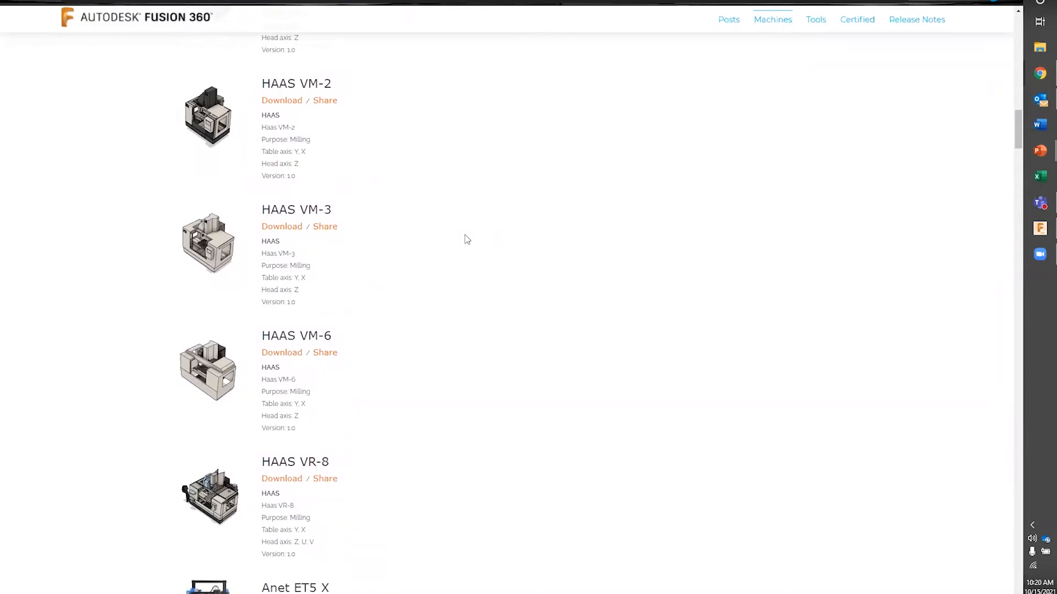
scroll(469, 238, "down", 10)
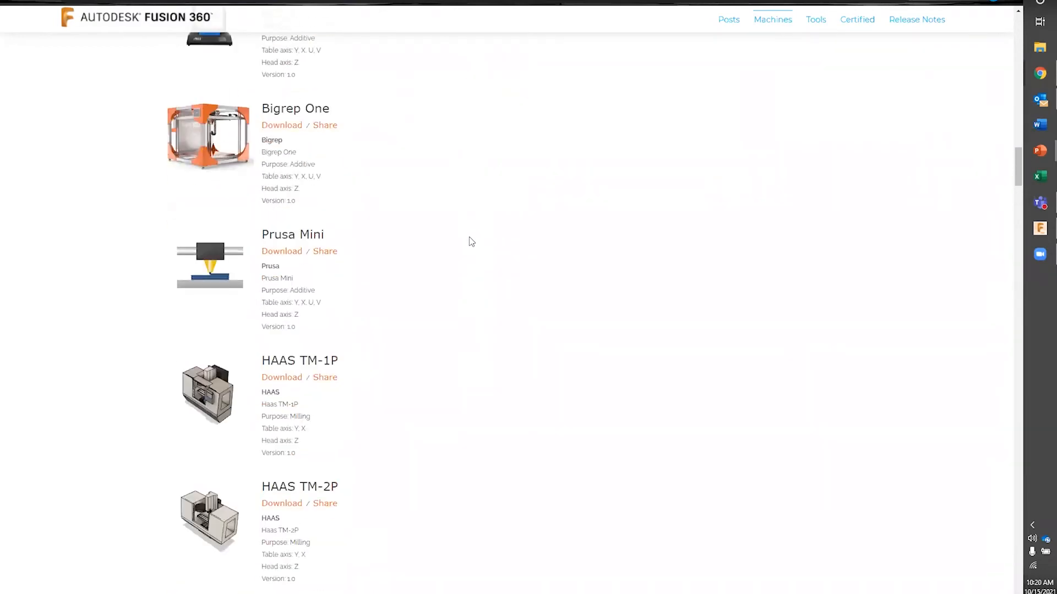
scroll(471, 241, "down", 4)
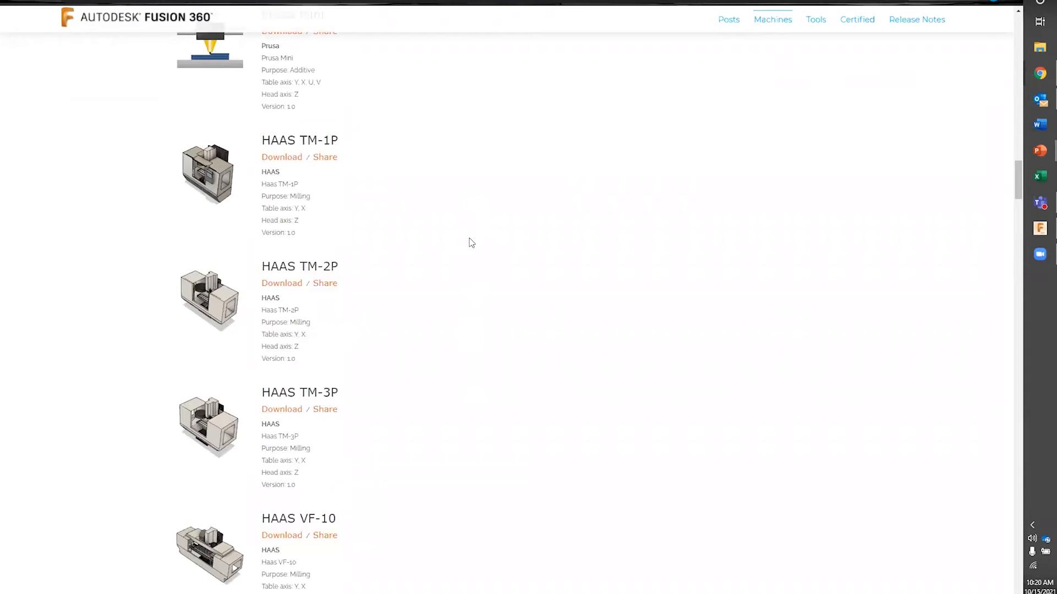
scroll(472, 242, "down", 1)
scroll(471, 242, "up", 1)
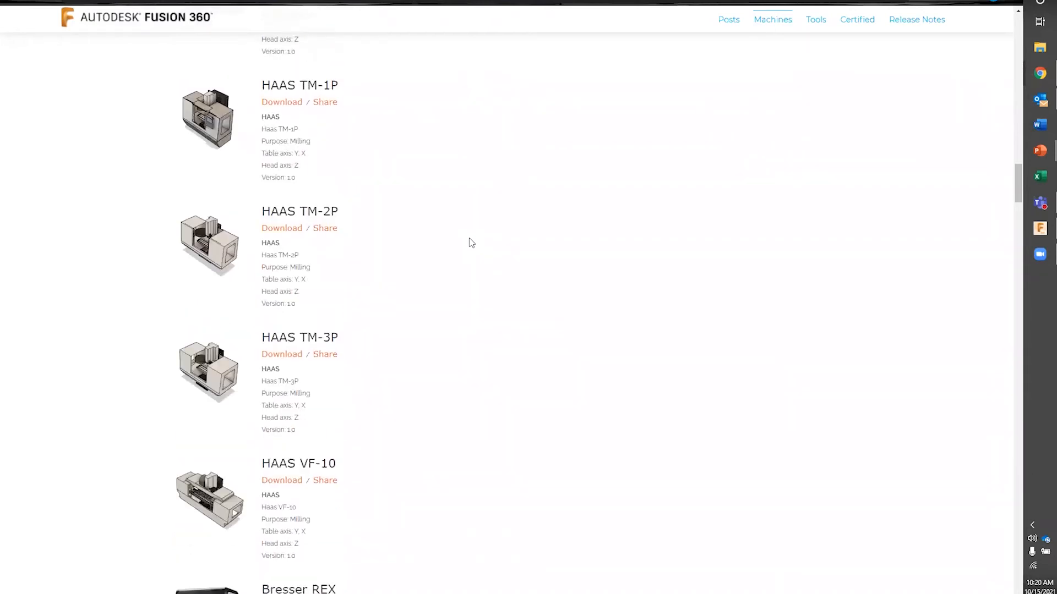
scroll(469, 240, "down", 1)
scroll(455, 234, "down", 2)
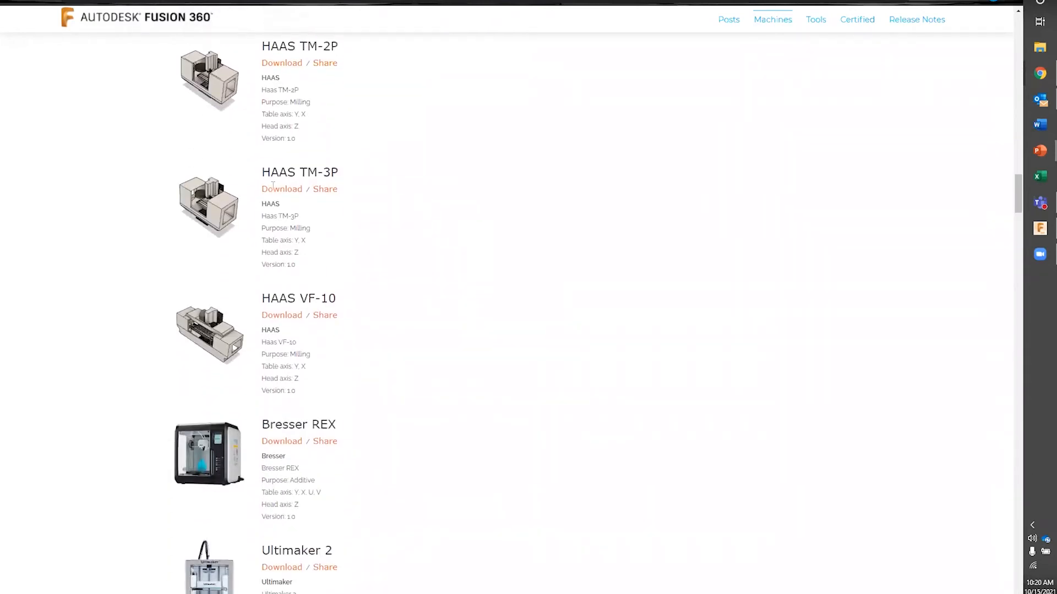
Examine the further Machine Library entries from the Hurco VM 5i and Tormach 24R through the HAAS UMC-750 and VF-2 TR.
scroll(341, 234, "down", 6)
scroll(303, 231, "down", 15)
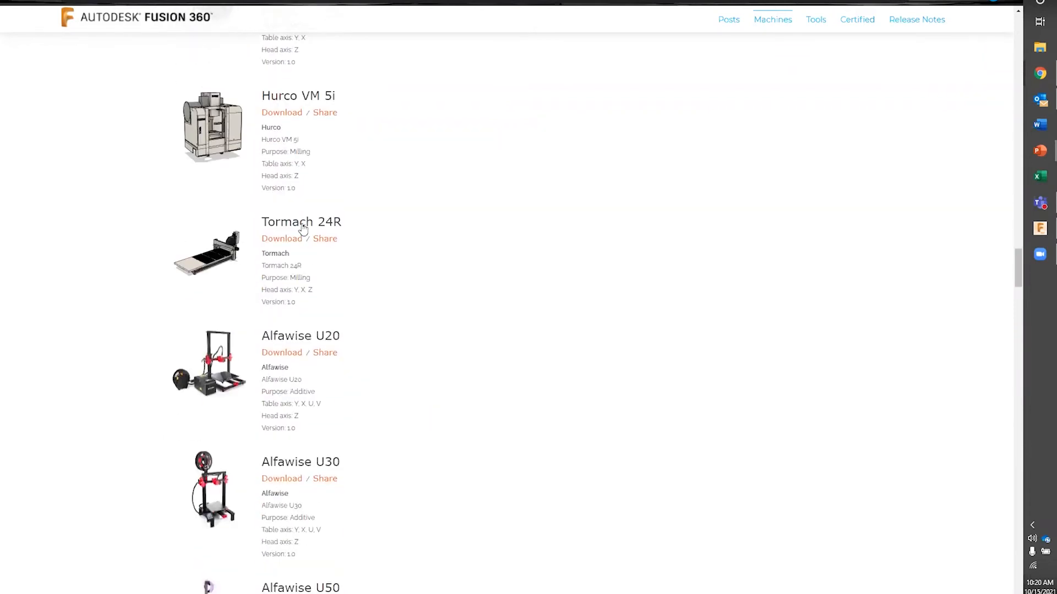
scroll(303, 223, "down", 1)
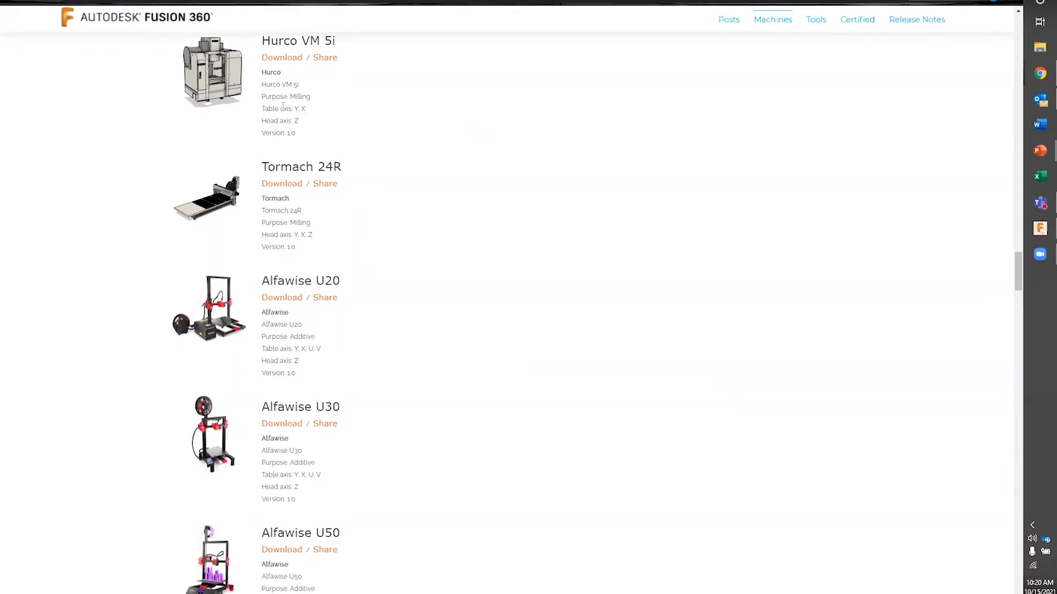
scroll(282, 106, "down", 4)
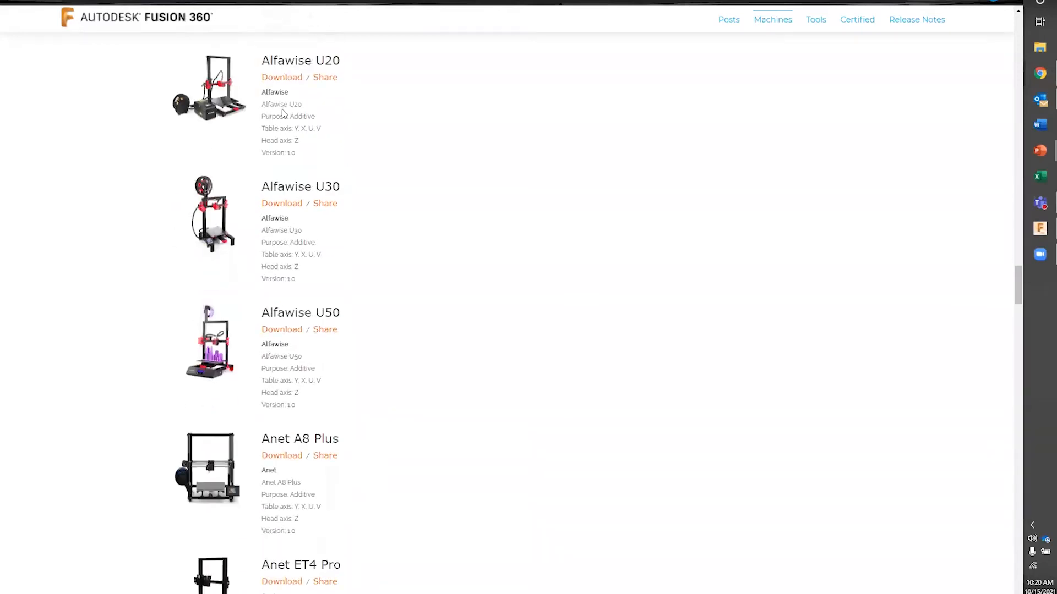
scroll(283, 113, "down", 13)
scroll(283, 113, "down", 17)
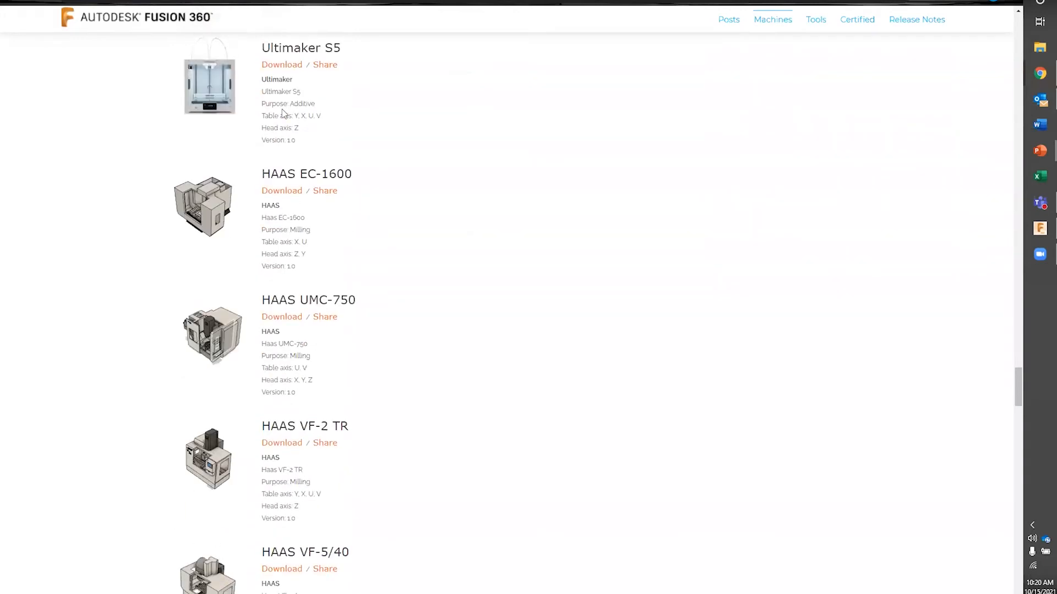
scroll(282, 113, "down", 4)
scroll(390, 121, "down", 1)
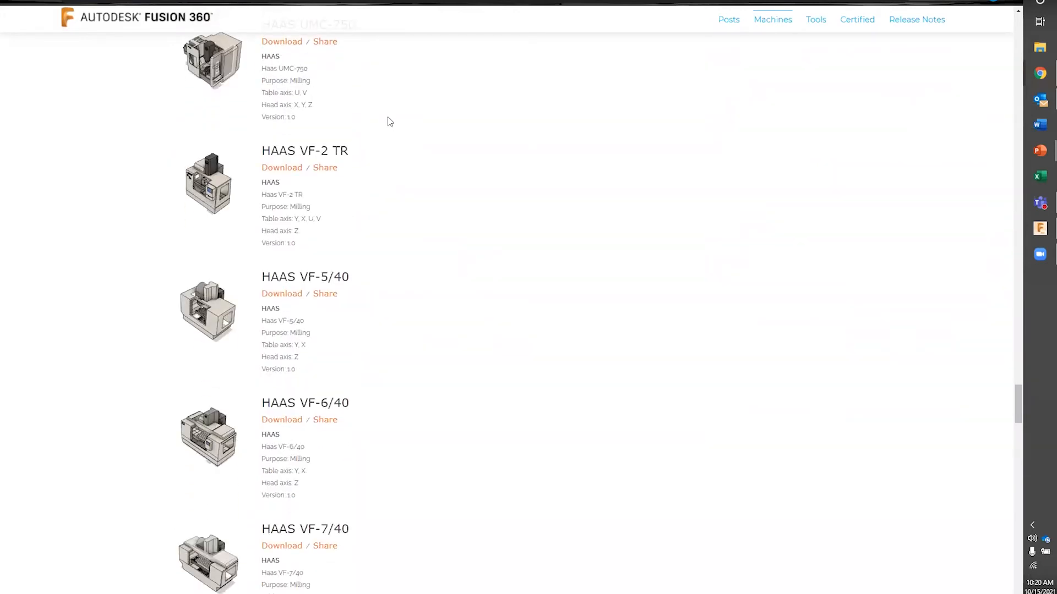
scroll(390, 121, "down", 10)
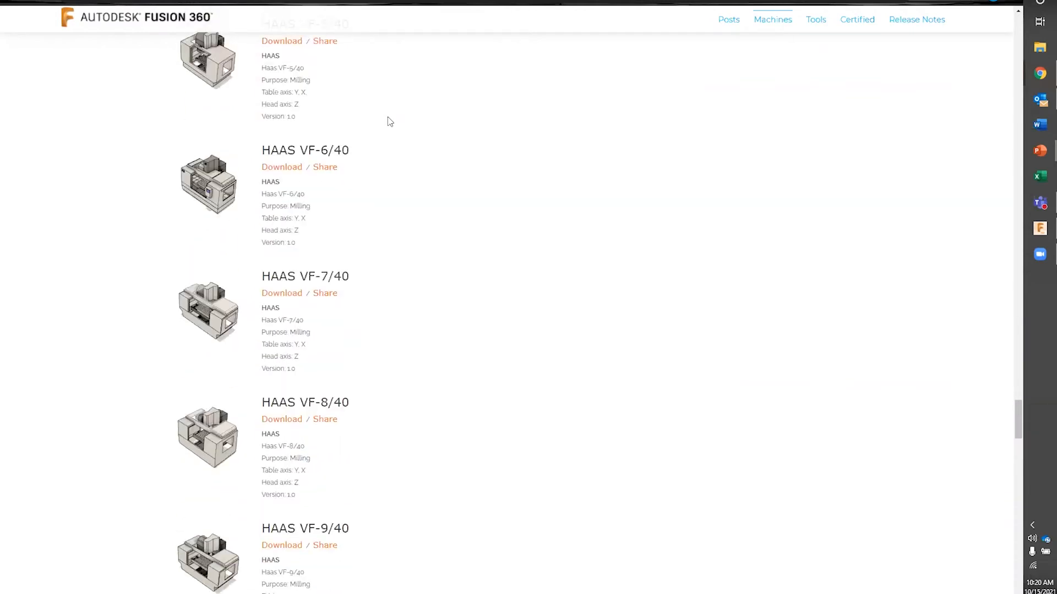
scroll(390, 121, "down", 9)
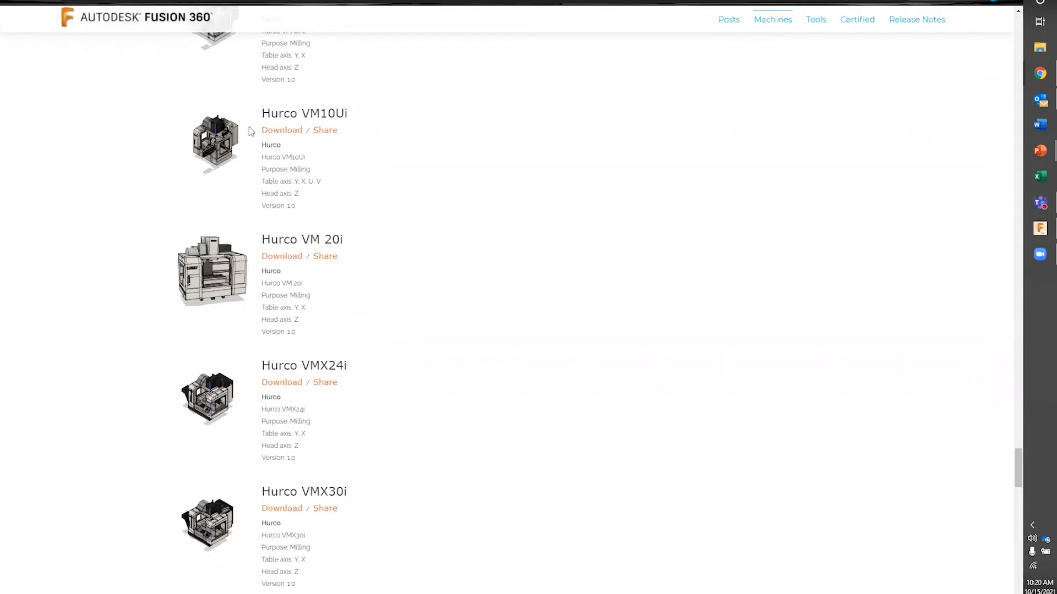
Review the remaining Machine Library entries, including the Hurco VMX series, Pinnacle LV8, Tormach 770M and HAAS UMC-1000.
scroll(208, 282, "down", 2)
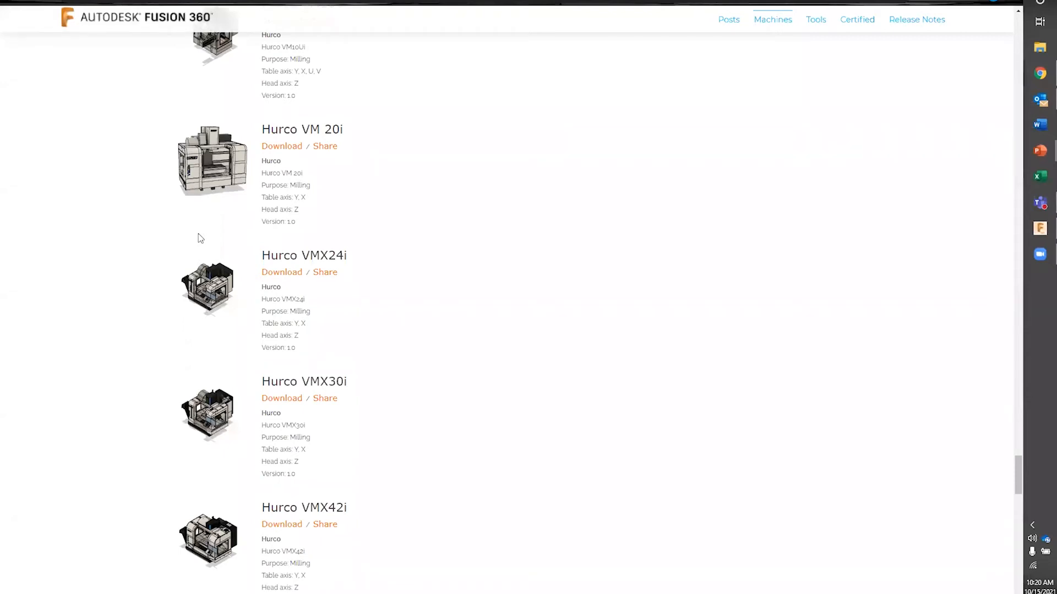
scroll(317, 252, "down", 10)
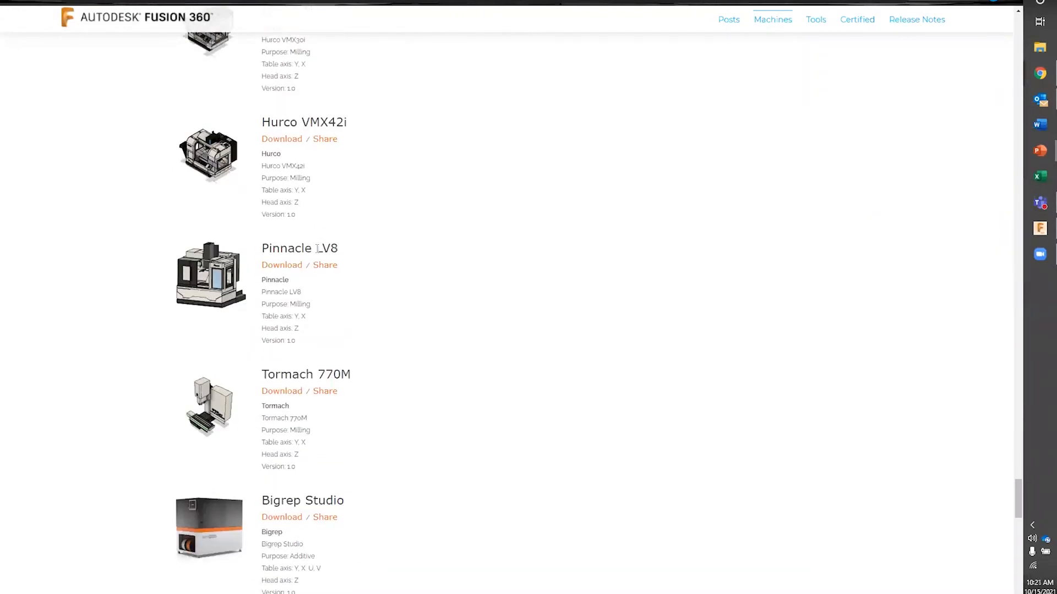
scroll(318, 252, "down", 3)
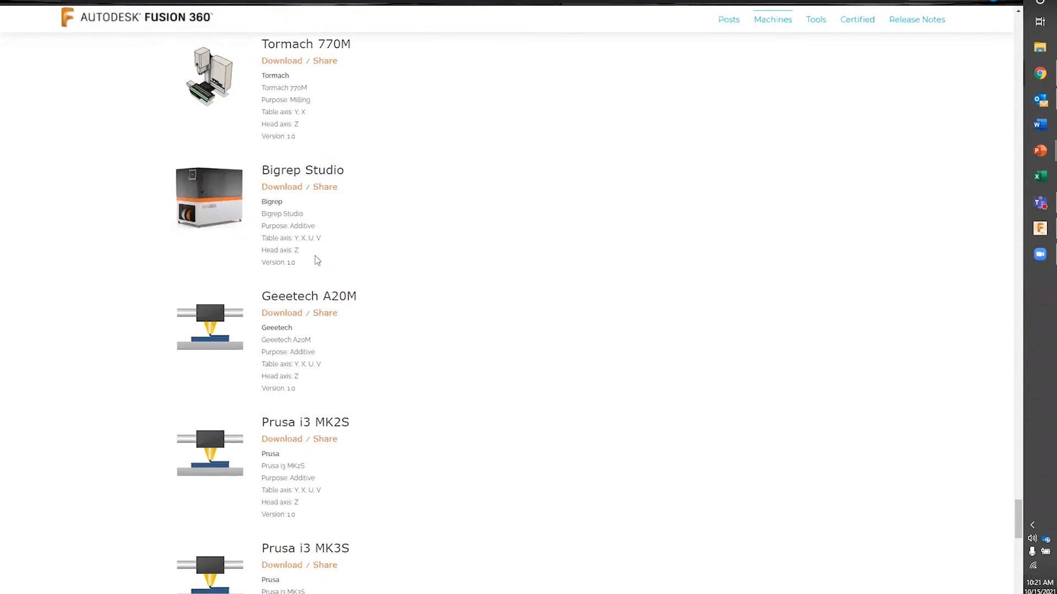
scroll(317, 254, "down", 3)
scroll(312, 435, "down", 4)
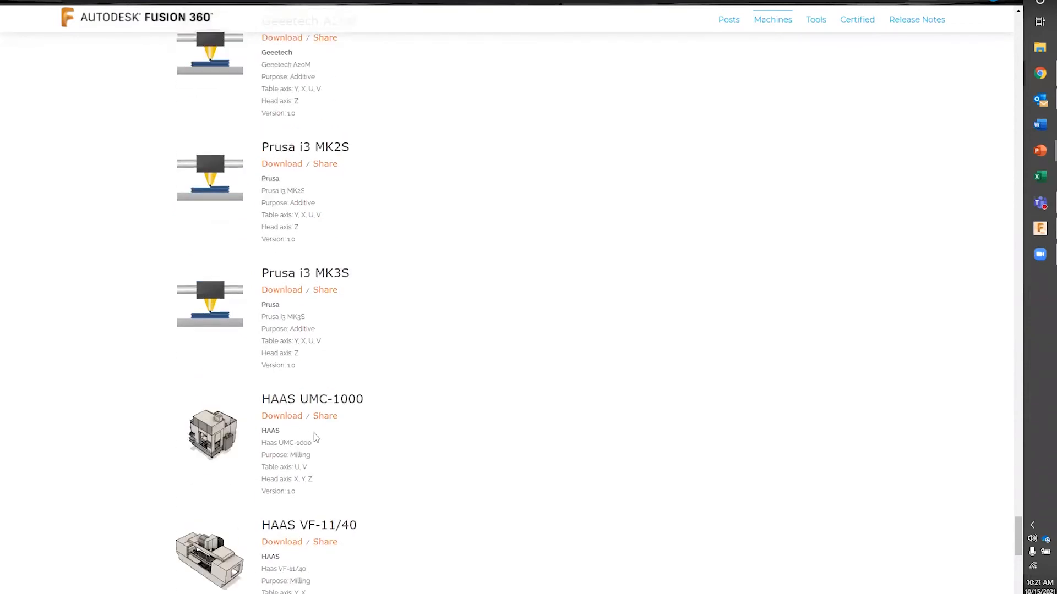
scroll(613, 306, "down", 2)
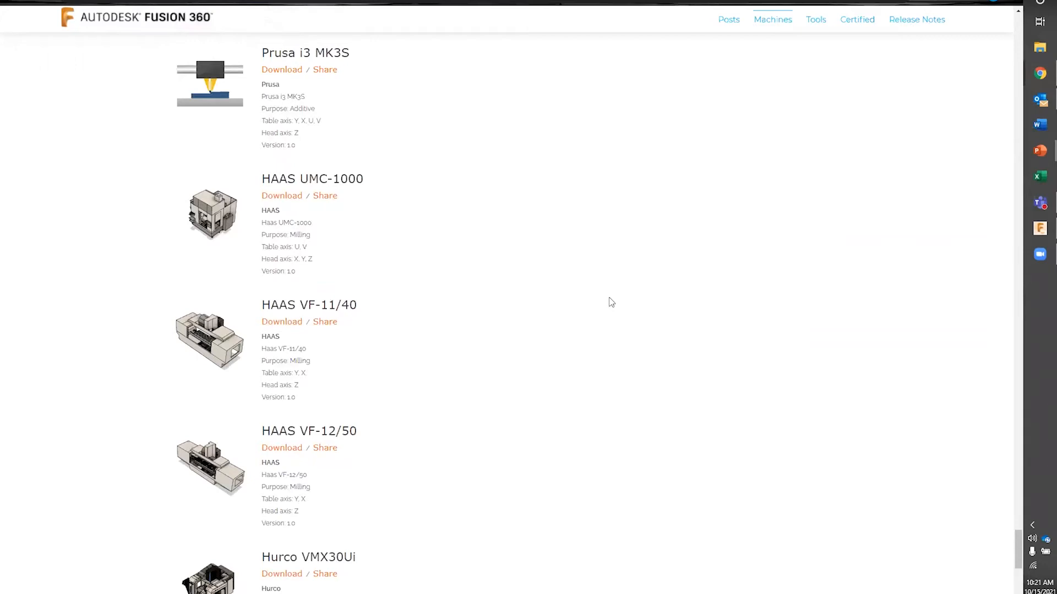
scroll(620, 289, "up", 15)
scroll(648, 267, "up", 1)
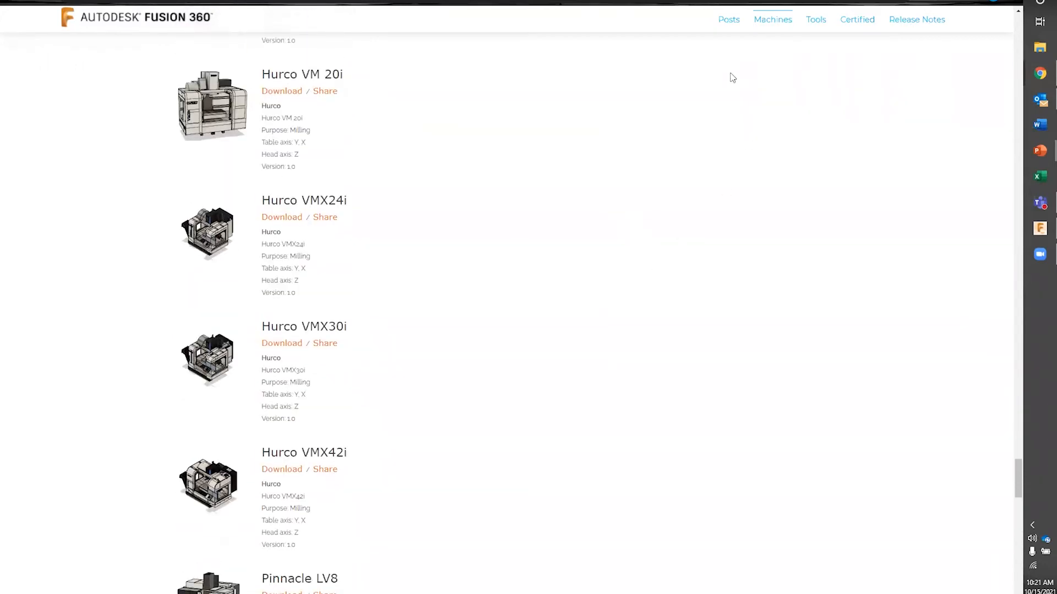
Open the Tools for Autodesk Fusion 360 page and look over the first Destiny Tool, Harvey Tool and Helical Solutions libraries.
left_click(816, 25)
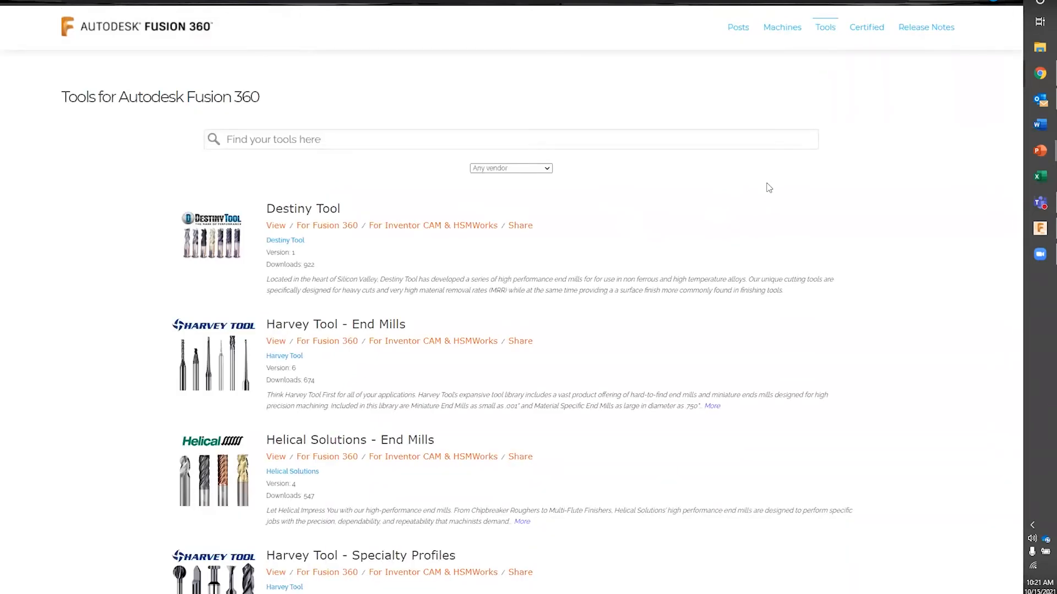
scroll(670, 203, "down", 3)
scroll(319, 139, "down", 1)
scroll(319, 136, "up", 3)
scroll(320, 139, "down", 2)
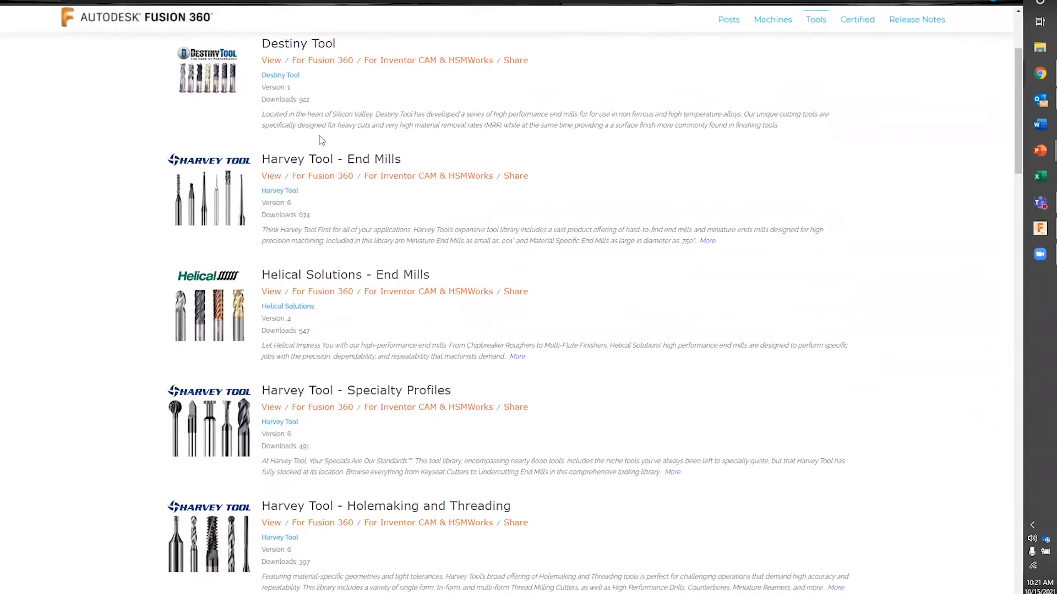
scroll(321, 139, "up", 3)
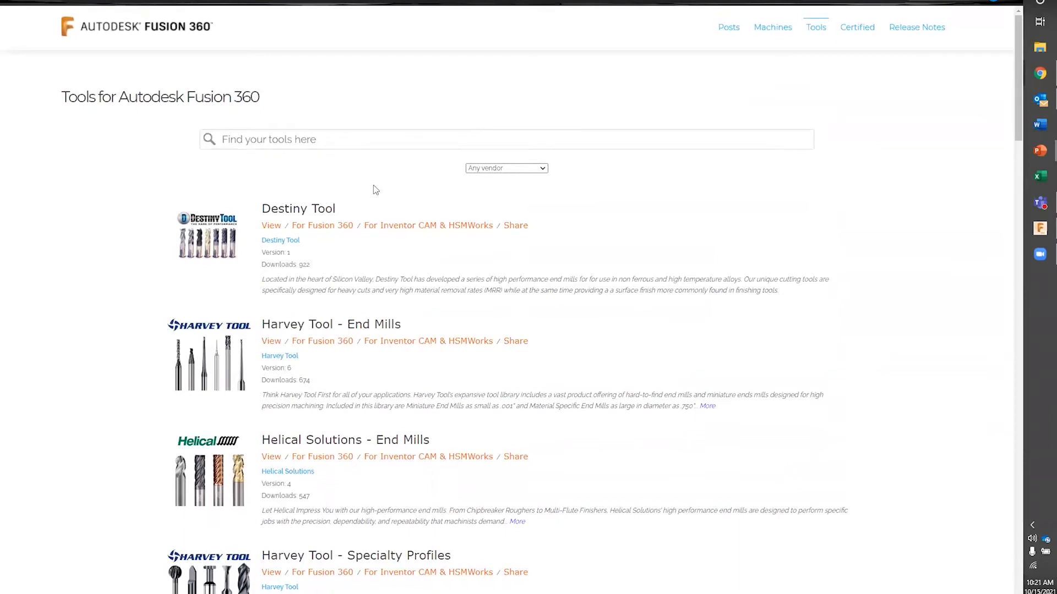
Browse the other vendor tool and holder libraries, including Kodiak, DATRON, Haas, Haimer, IMCO, Tormach and Sandvik Coromant.
scroll(332, 193, "down", 4)
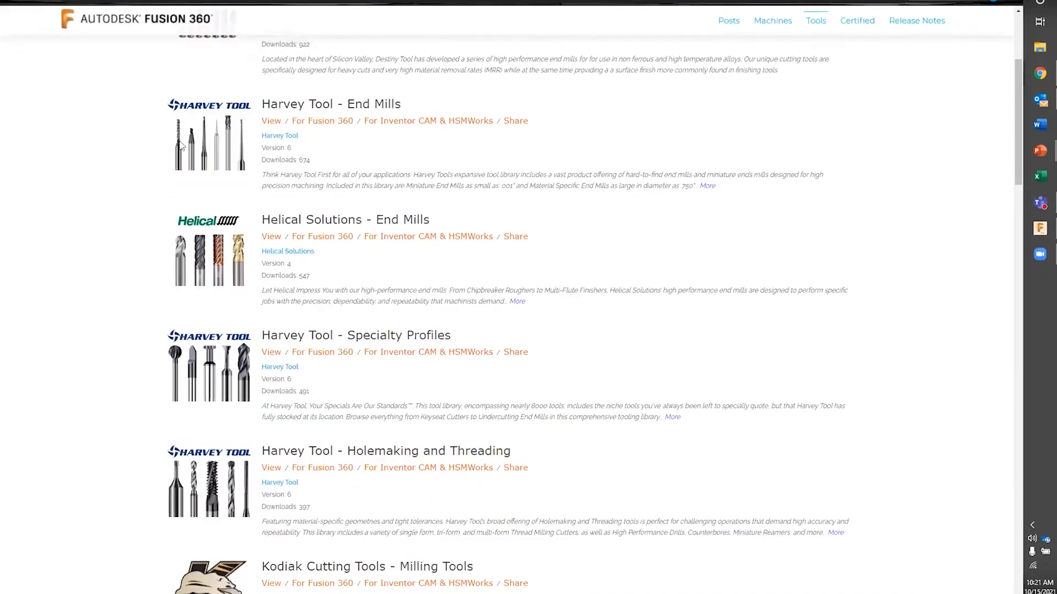
scroll(600, 368, "down", 3)
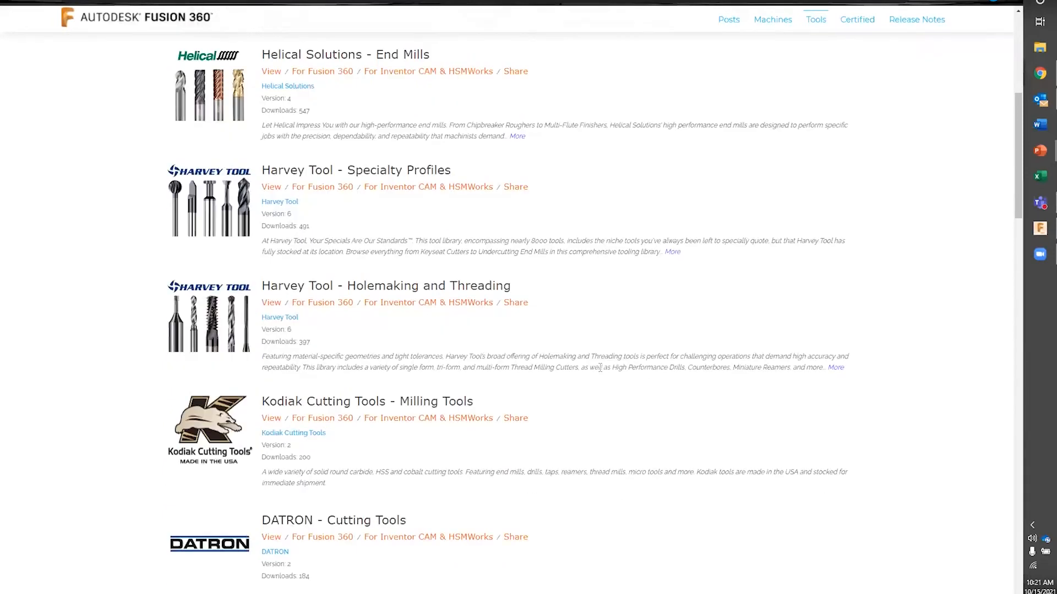
scroll(562, 241, "down", 9)
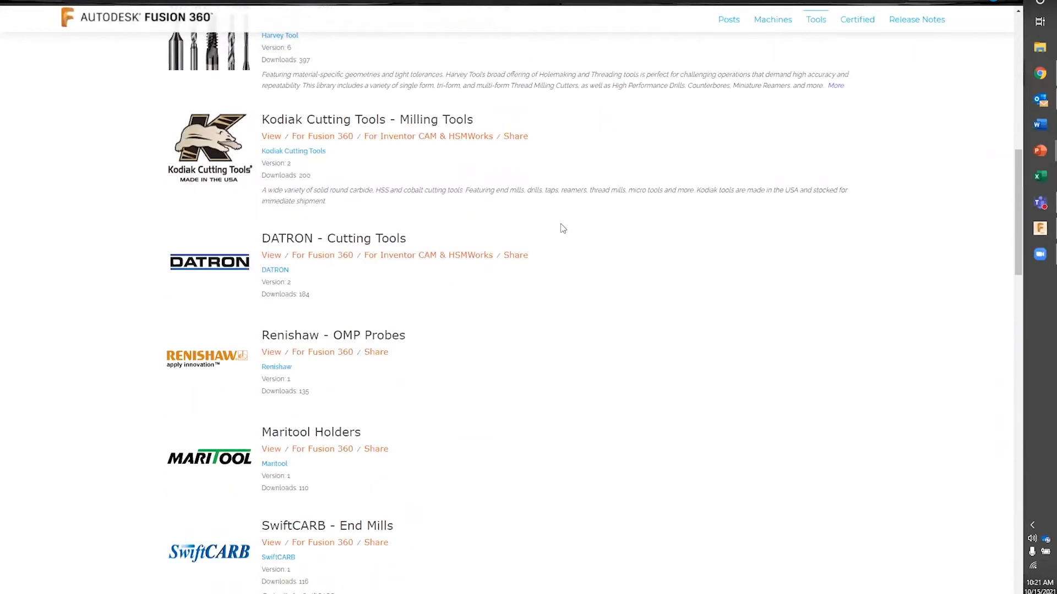
scroll(420, 176, "down", 6)
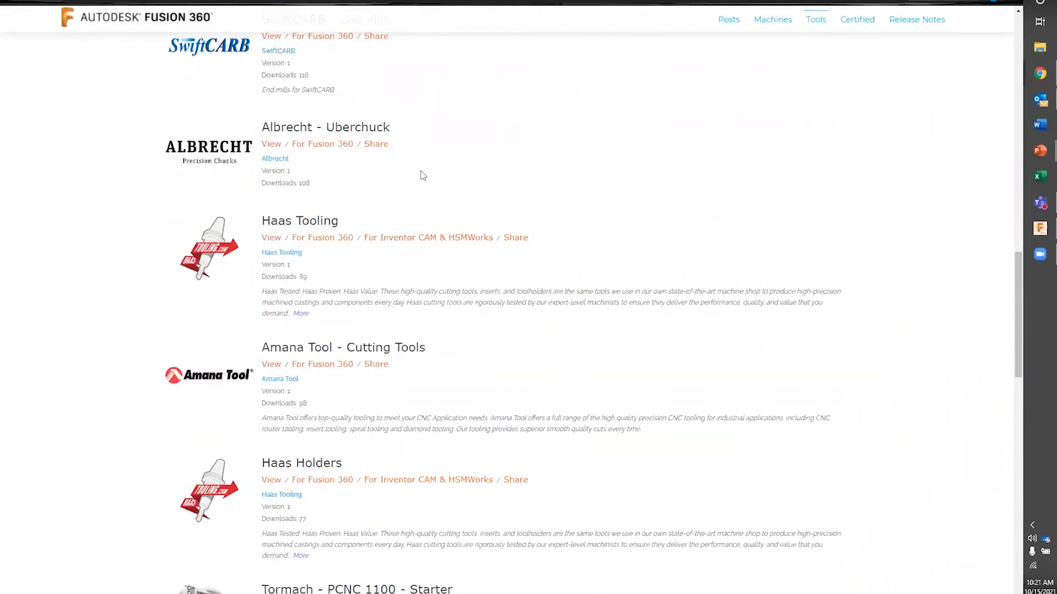
scroll(272, 357, "down", 4)
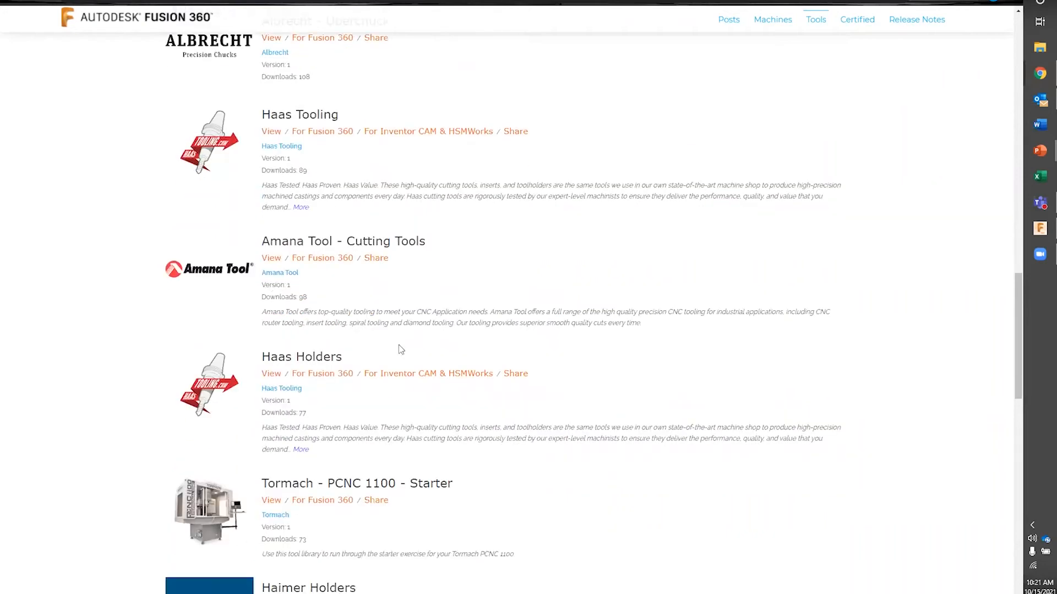
scroll(651, 352, "down", 1)
scroll(652, 347, "down", 2)
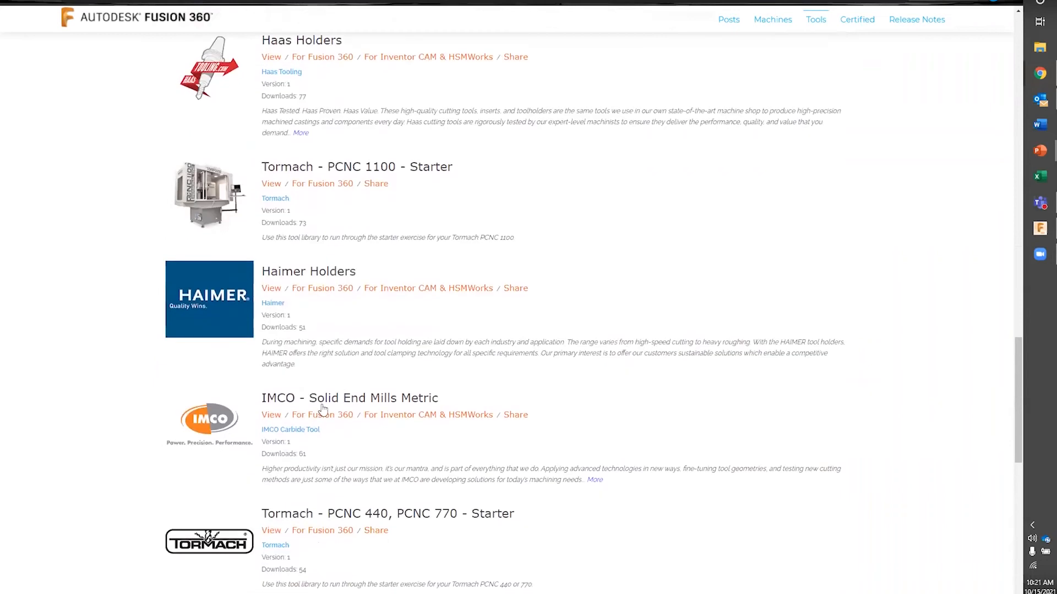
scroll(481, 443, "down", 1)
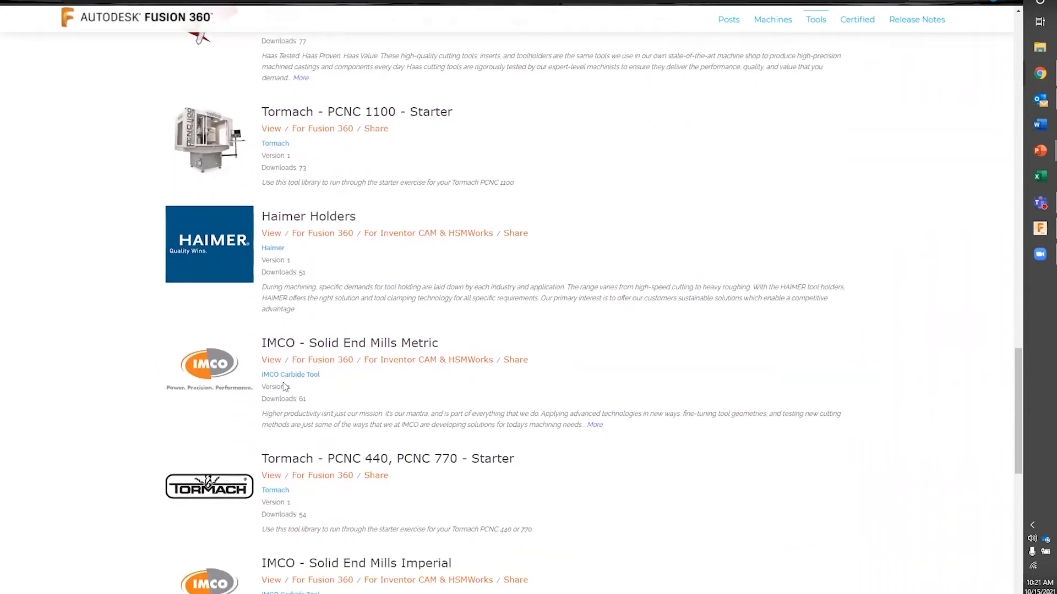
scroll(502, 352, "down", 1)
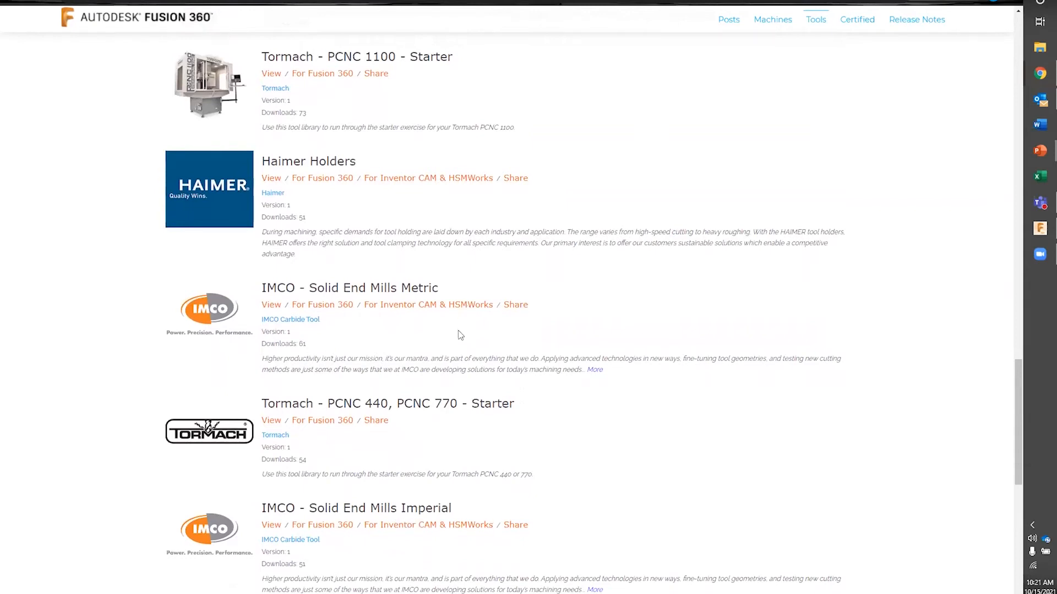
scroll(640, 380, "down", 5)
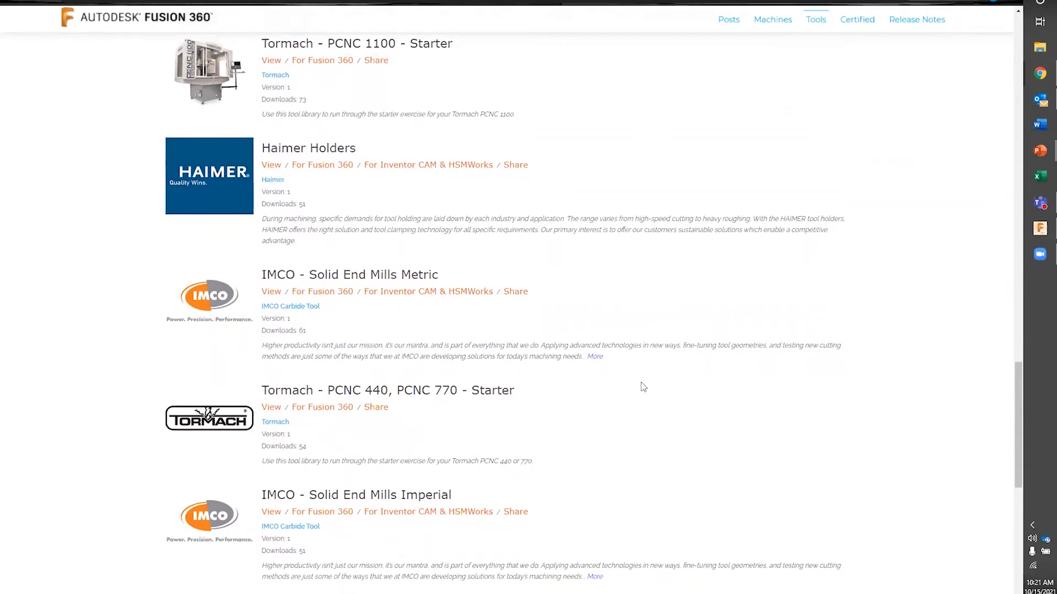
scroll(640, 380, "down", 7)
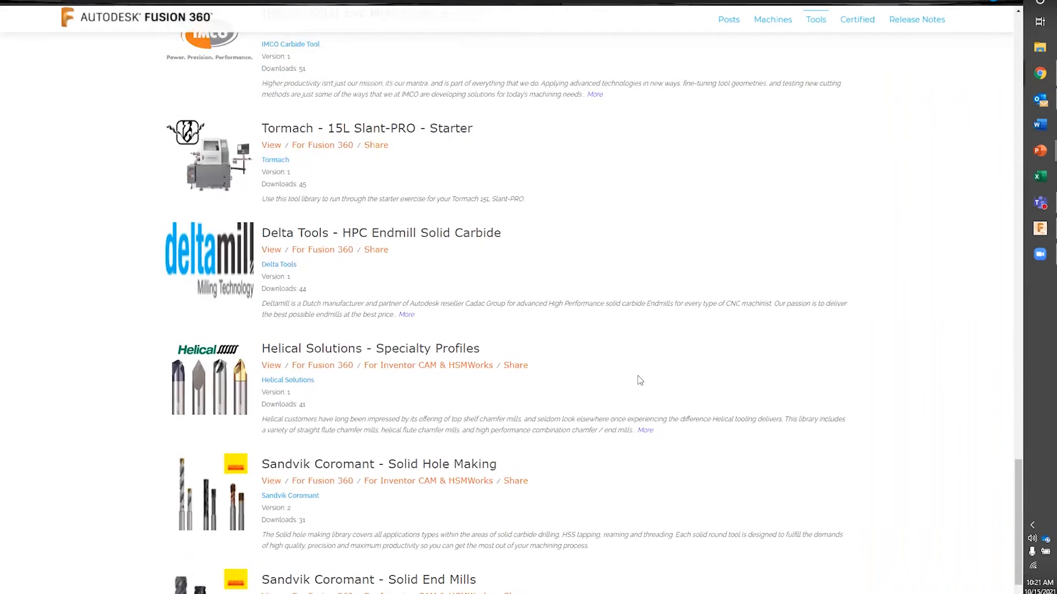
Open the IMCO Solid End Mills Imperial tool list, look through its end mills, and return to the tool libraries page.
scroll(637, 374, "up", 10)
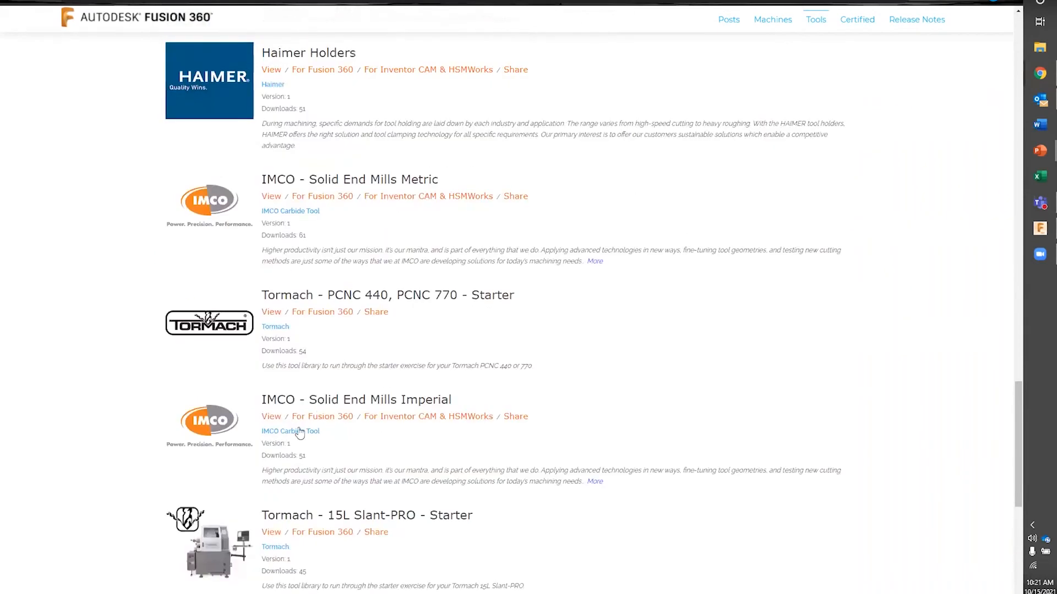
left_click(271, 418)
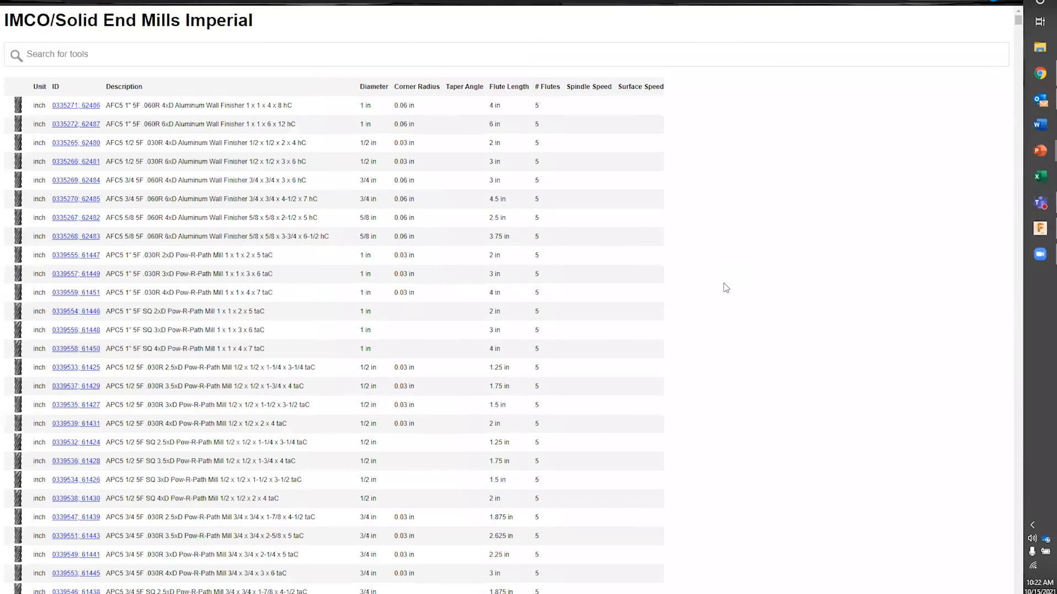
scroll(245, 114, "down", 3)
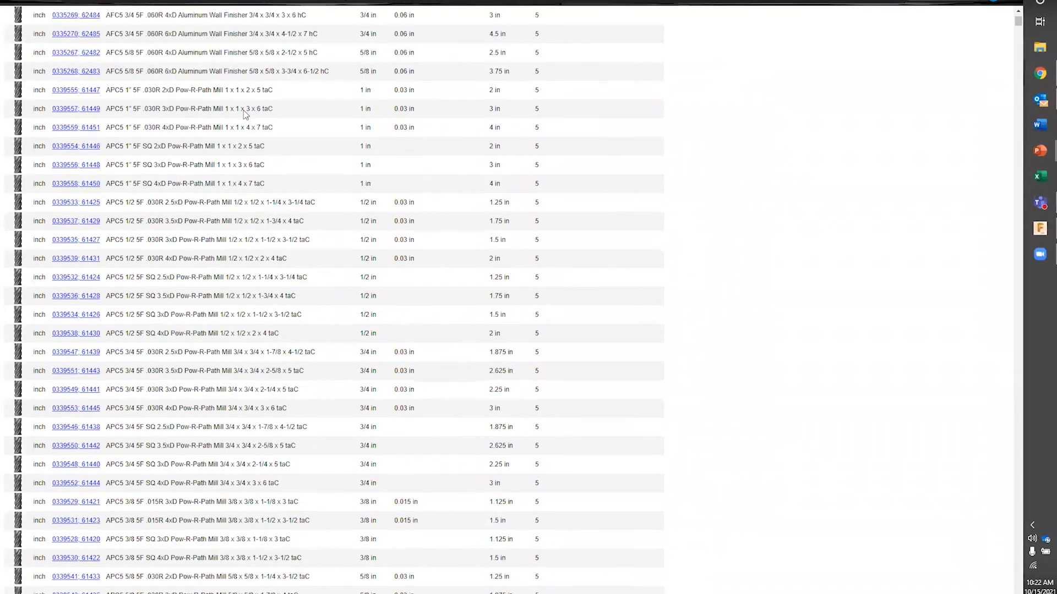
scroll(245, 110, "down", 8)
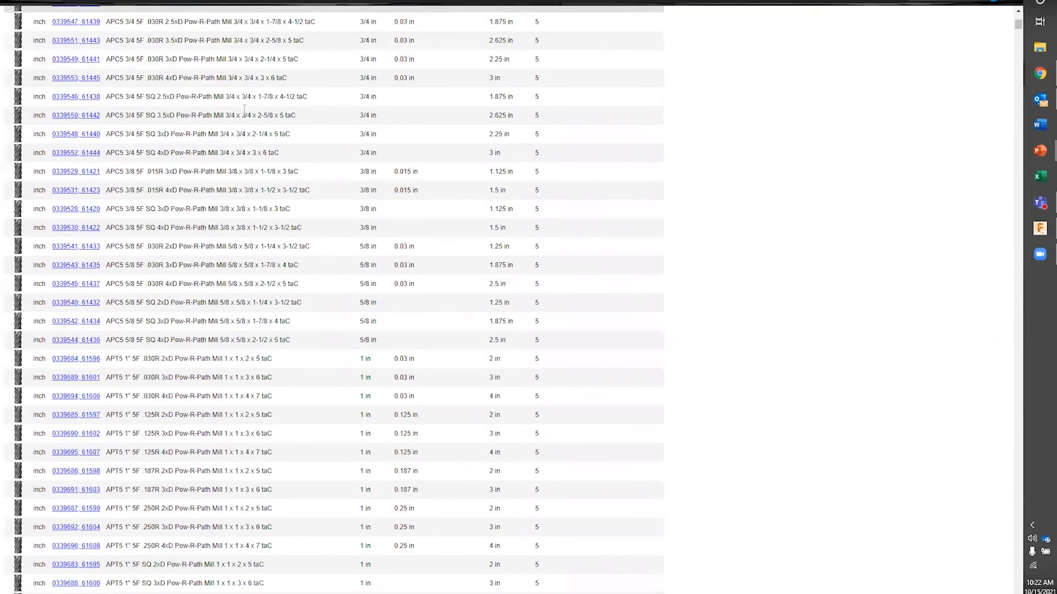
scroll(251, 80, "down", 4)
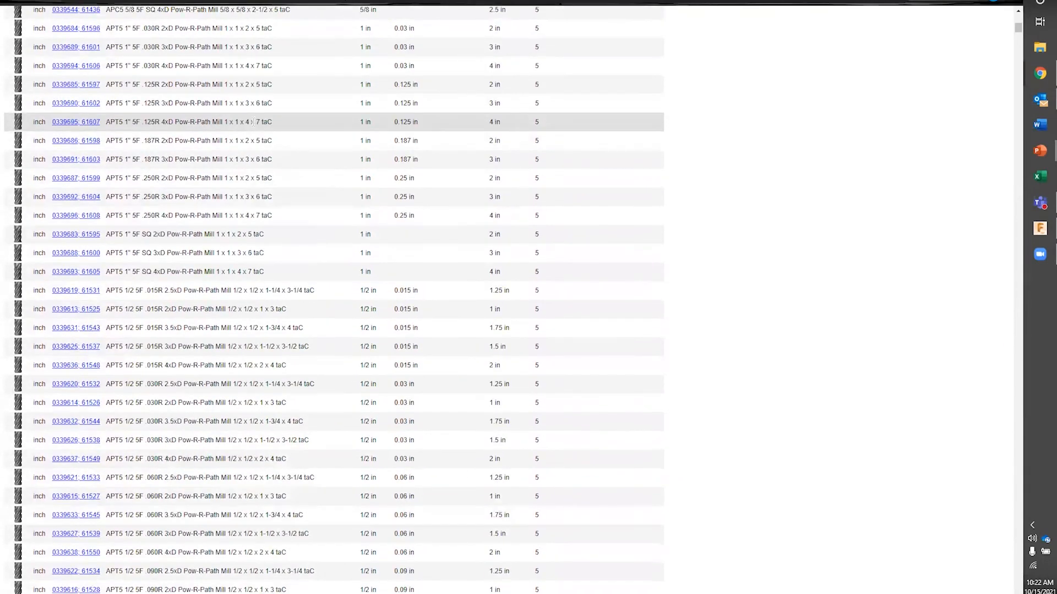
scroll(252, 122, "down", 20)
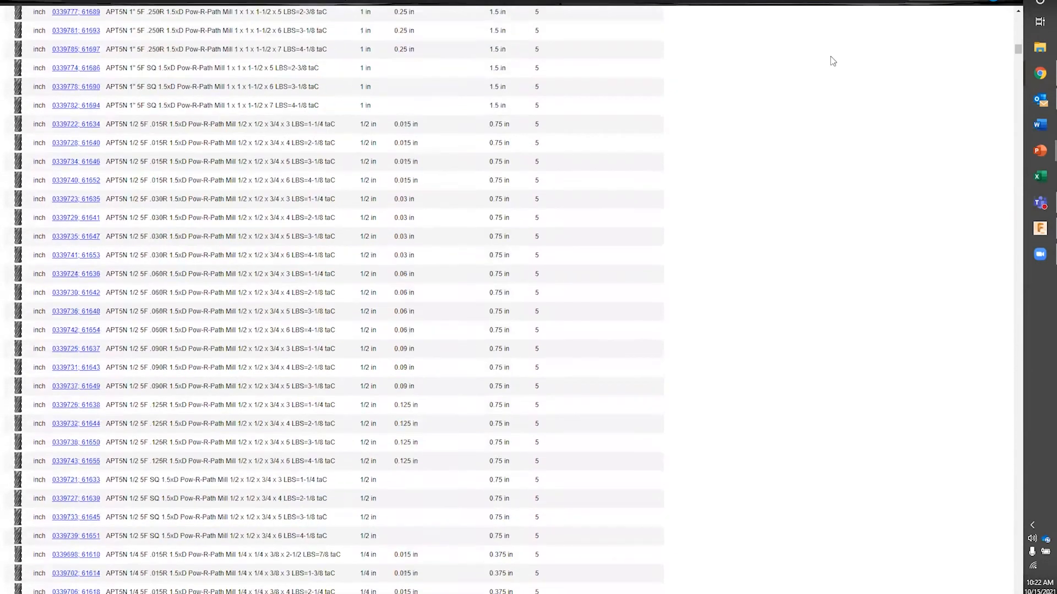
scroll(994, 130, "down", 20)
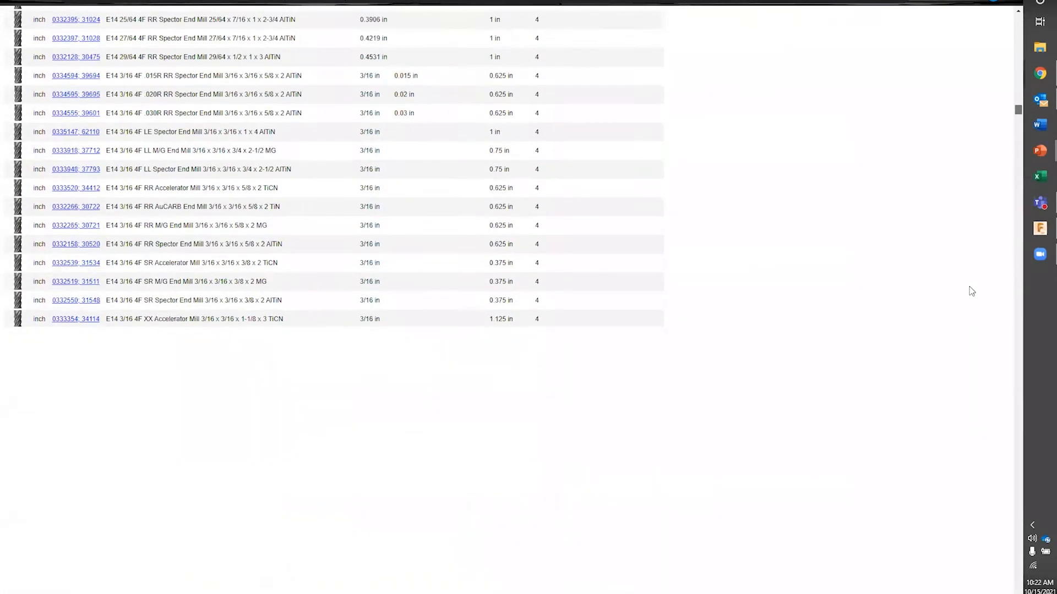
scroll(963, 475, "down", 15)
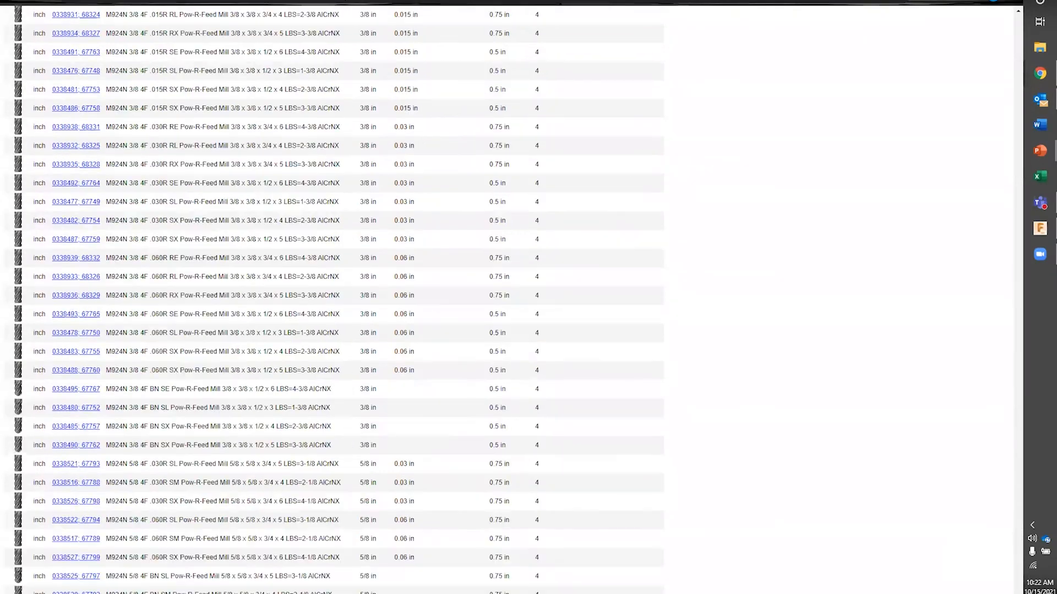
scroll(976, 357, "up", 20)
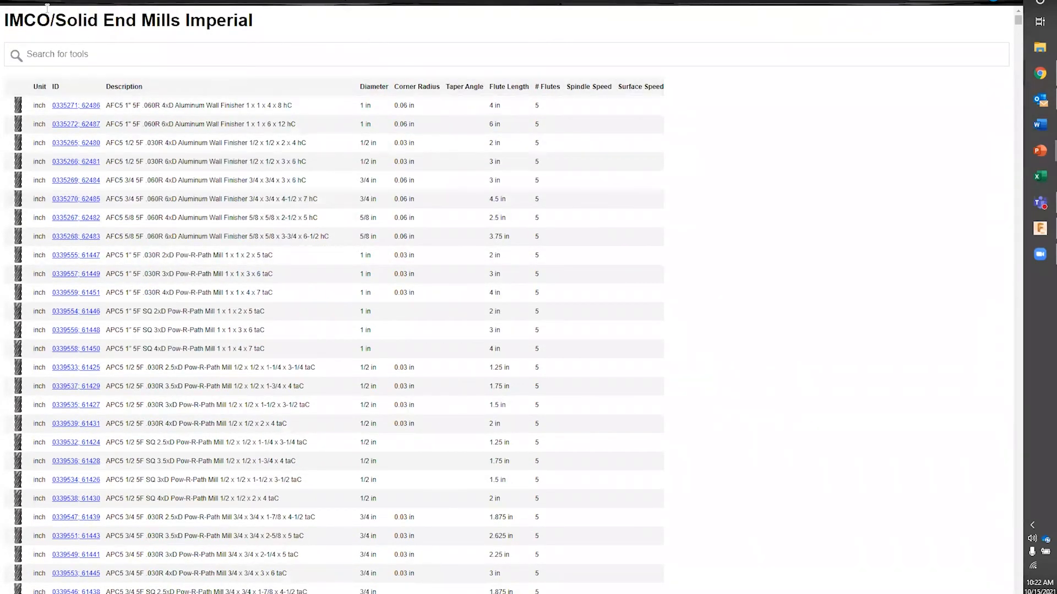
left_click(10, 1)
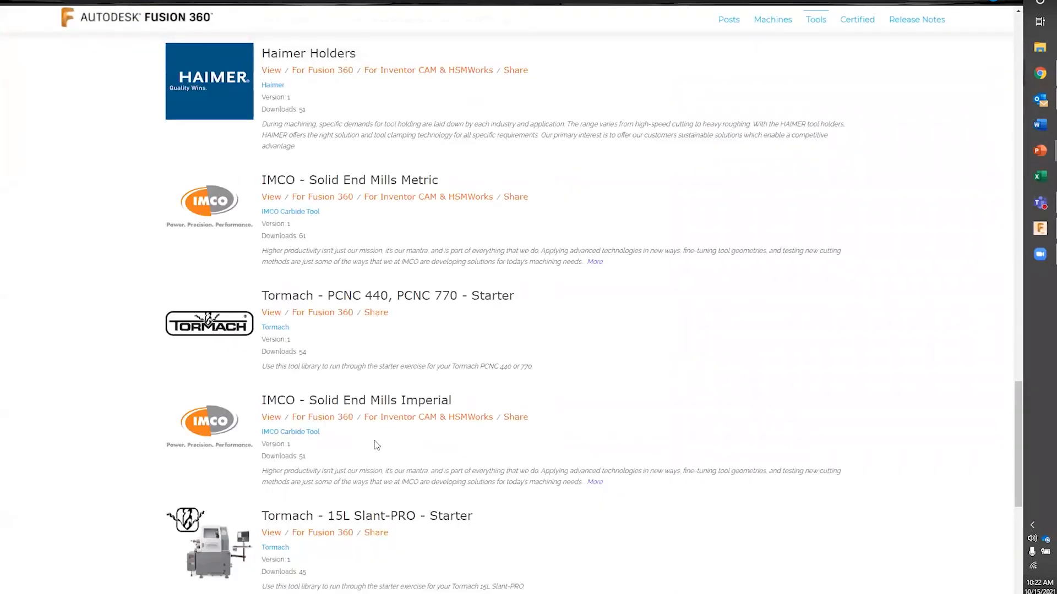
Download the IMCO Solid End Mills Imperial library for Fusion 360 and switch to Fusion 360.
left_click(326, 418)
left_click(1039, 234)
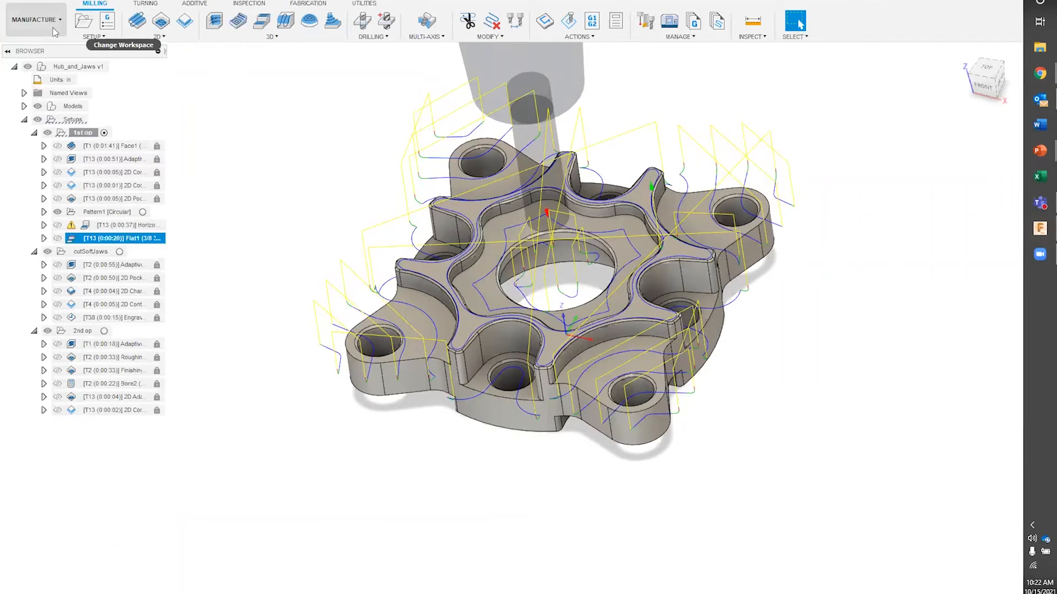
Check the toolbar pinning option of the Tool Library command and open the Tool Library.
left_click(668, 38)
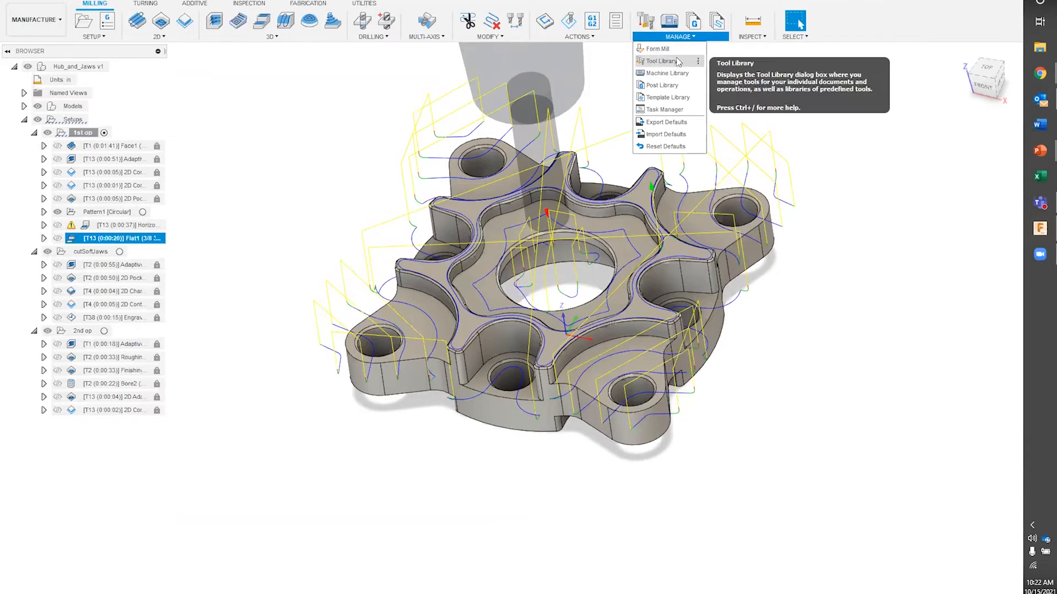
left_click(697, 63)
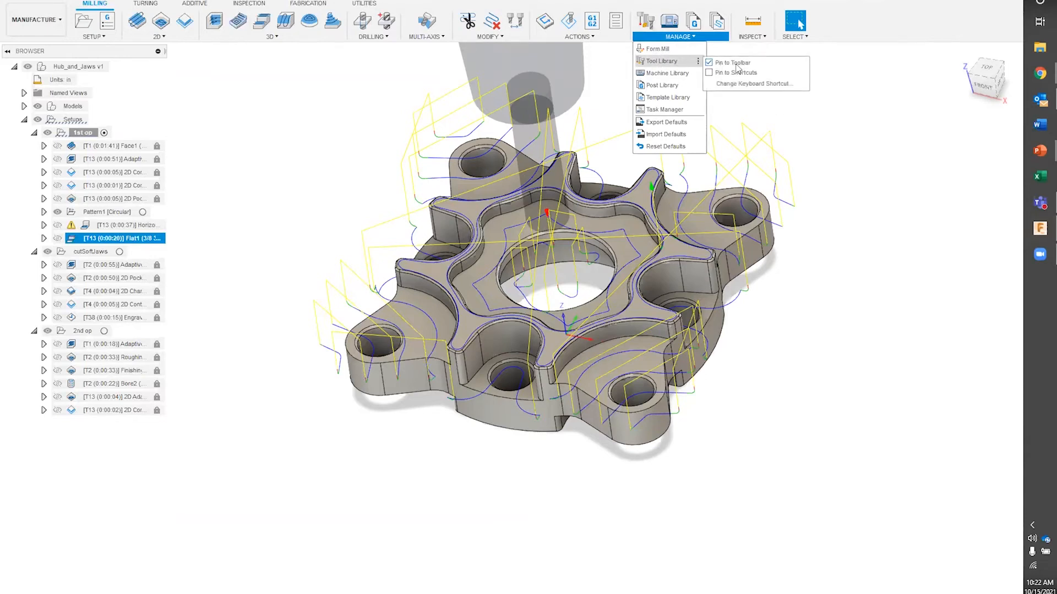
left_click(851, 95)
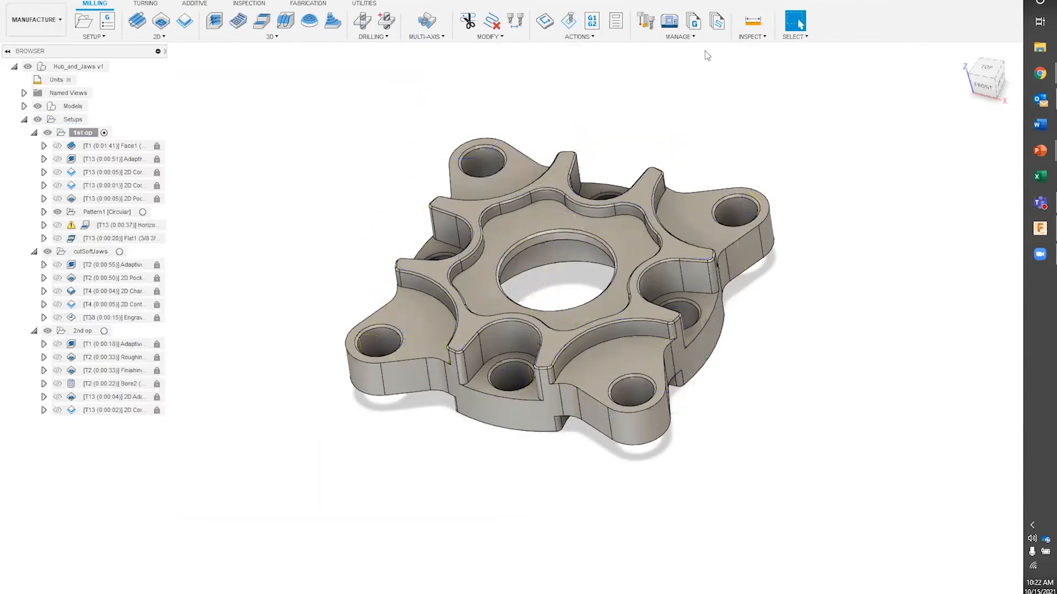
left_click(649, 22)
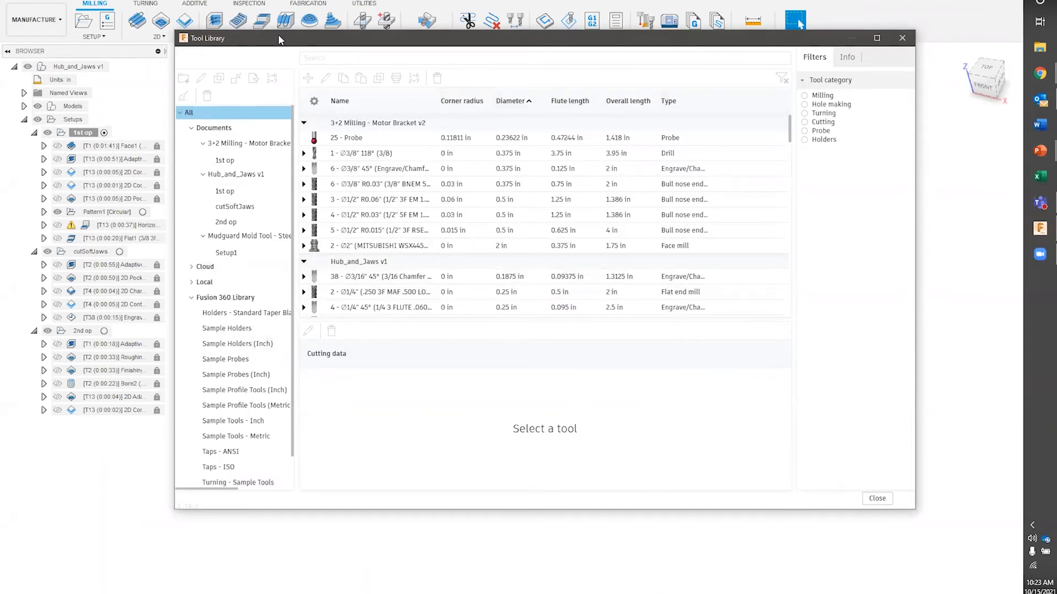
left_click_drag(279, 35, 266, 25)
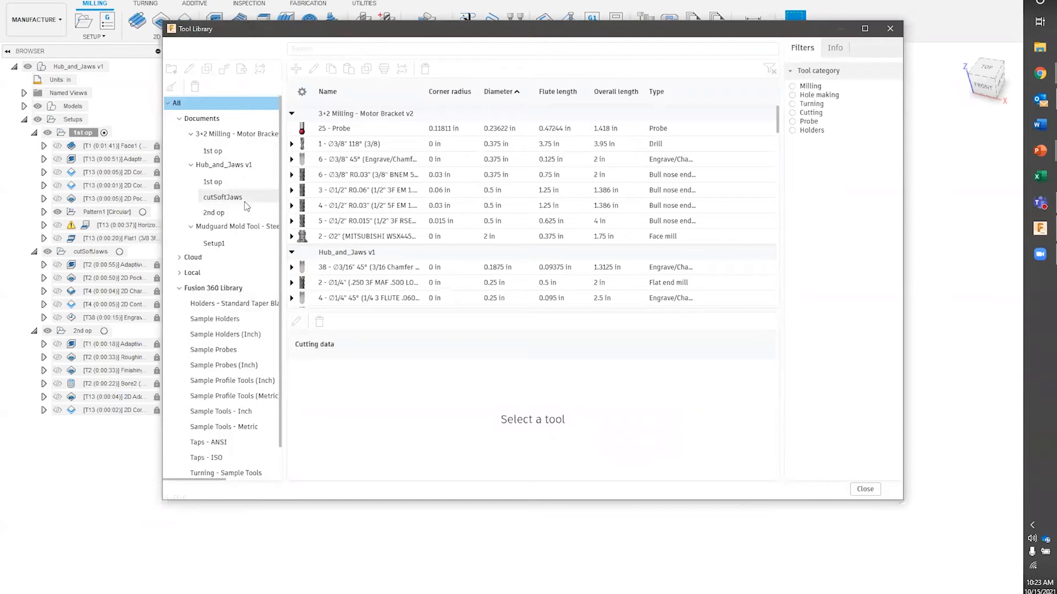
Expand the Cloud and Local groups in the Tool Library to view their libraries and tools.
left_click(180, 258)
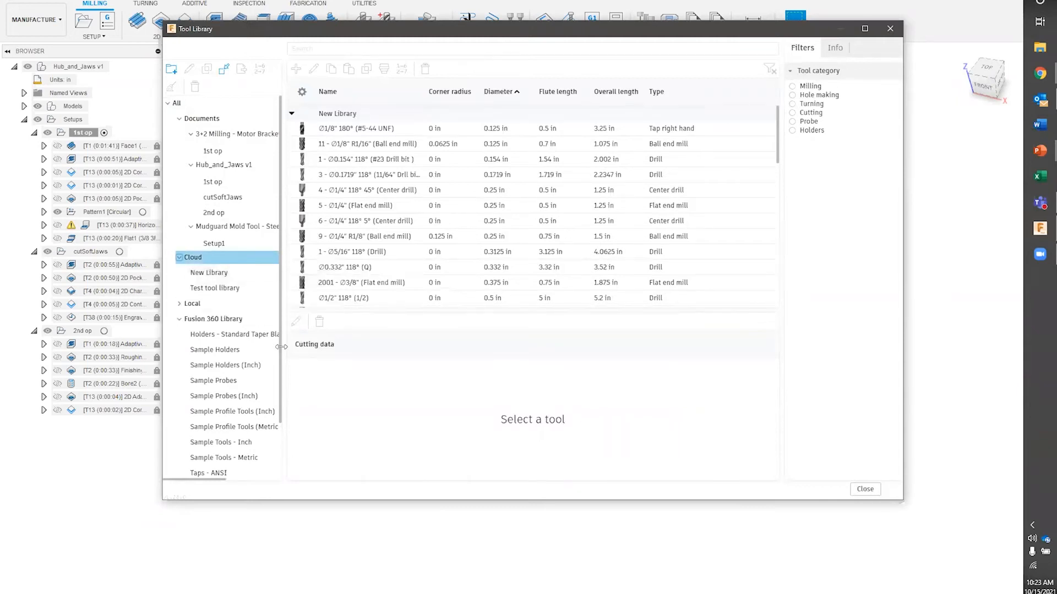
double_click(181, 304)
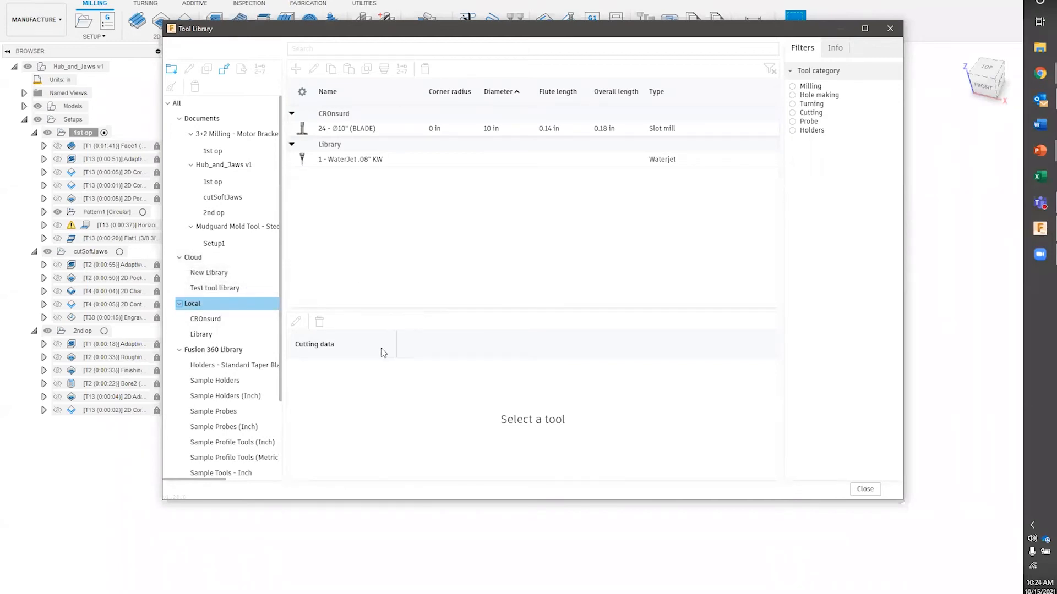
left_click(235, 300)
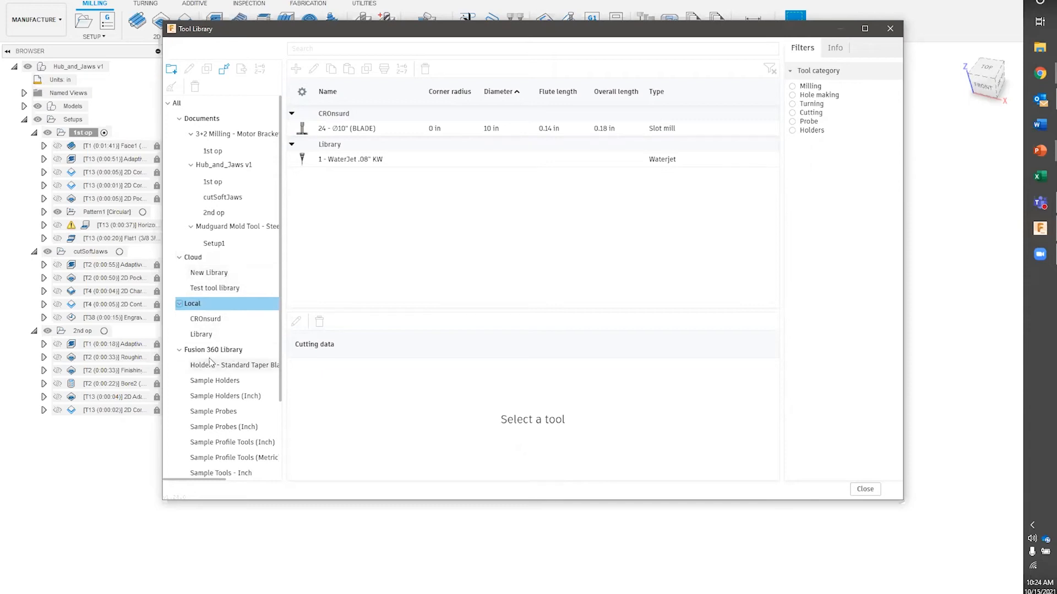
Create a new tool library named IMCO Tools in the Local group.
right_click(195, 304)
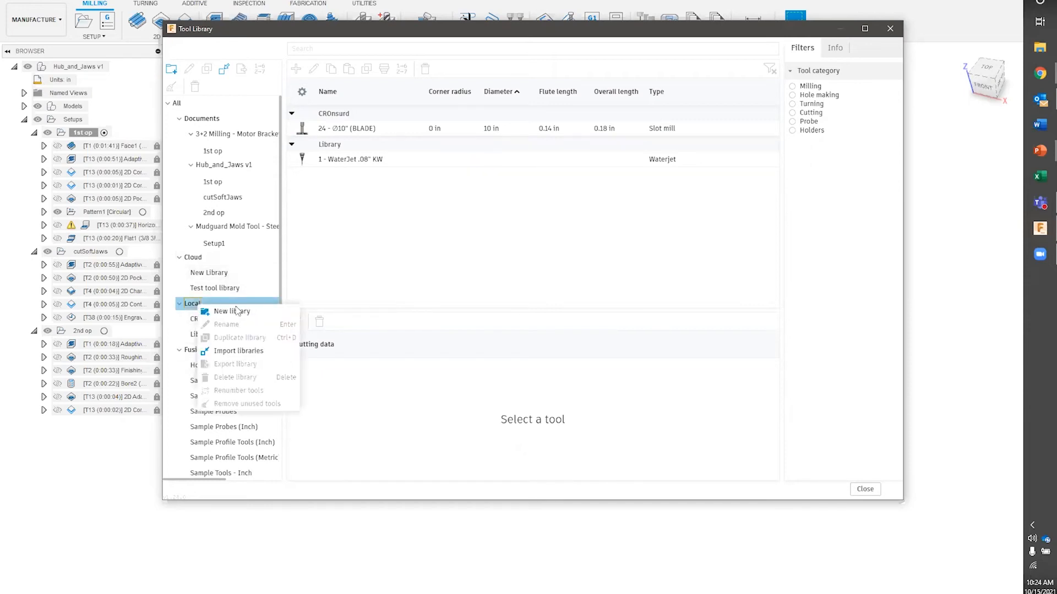
left_click(245, 313)
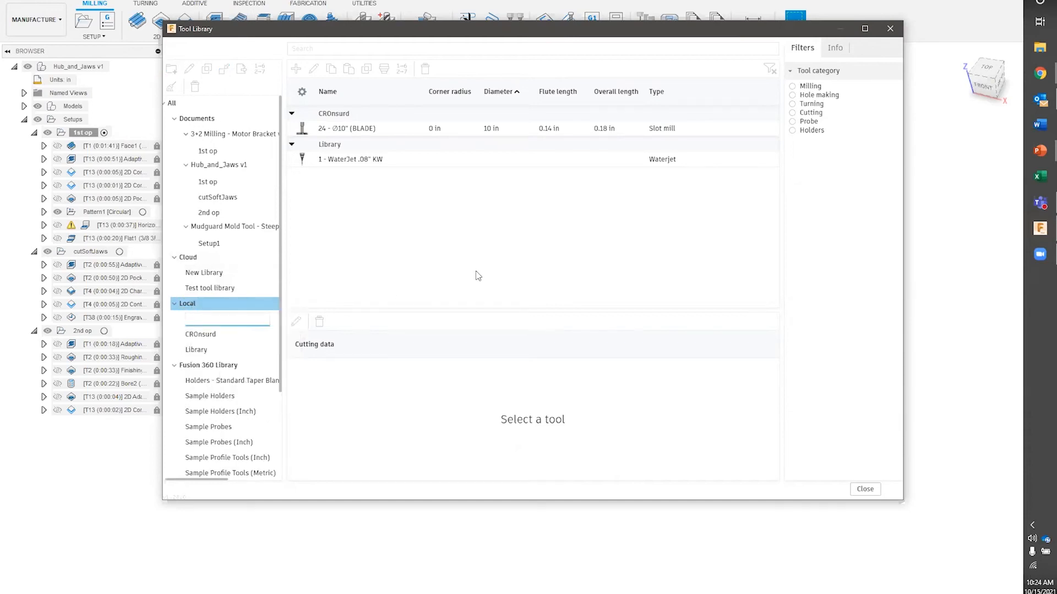
type("IMCO Tools")
key("Return")
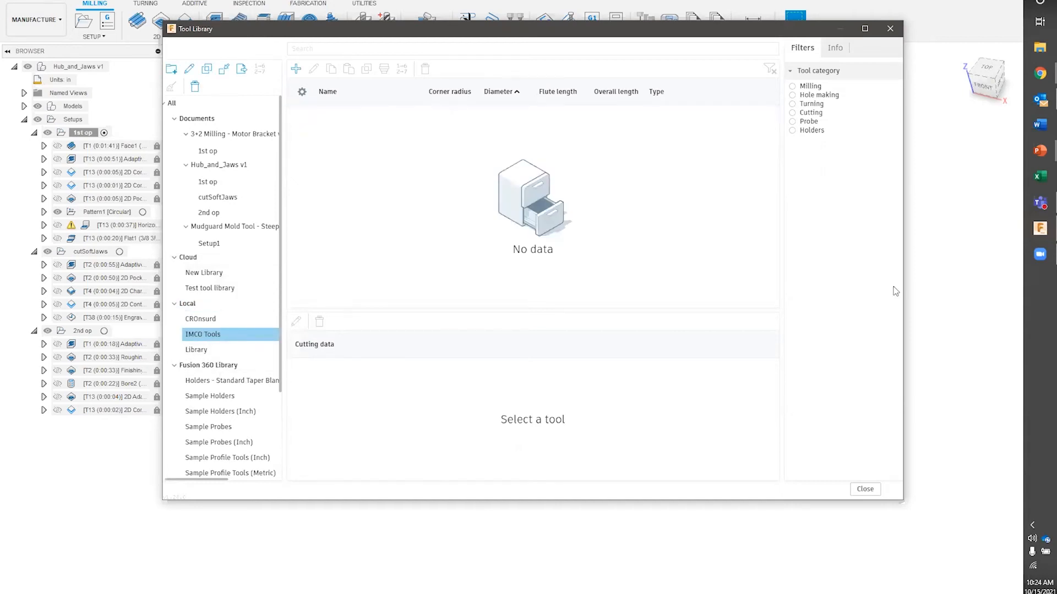
Import the IMCO-Solid End Mills Imperial.json library from the Downloads folder into the Local tool libraries.
right_click(202, 336)
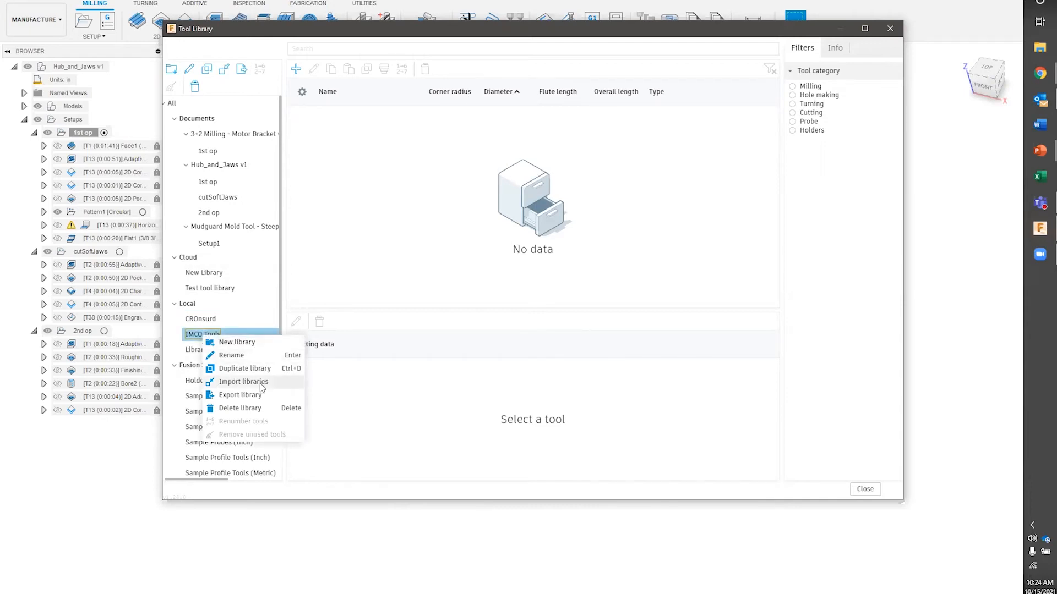
key("Escape")
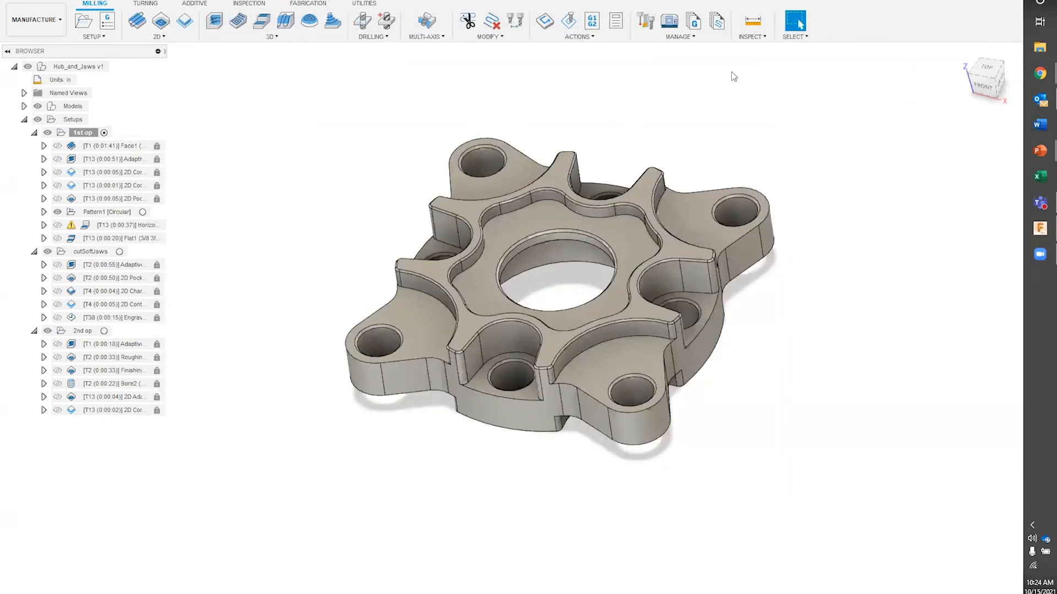
left_click(650, 23)
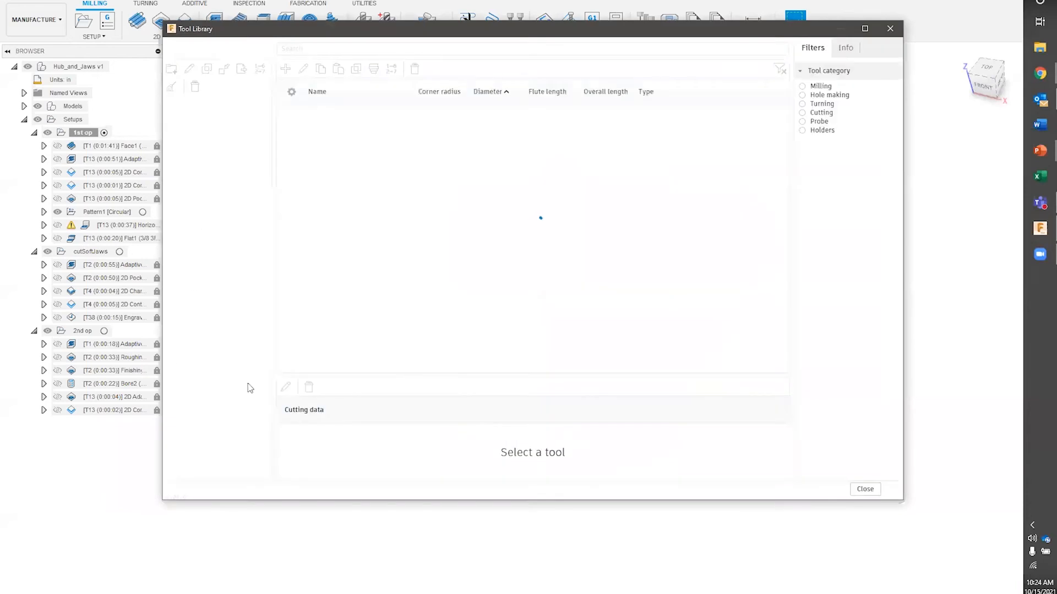
right_click(219, 340)
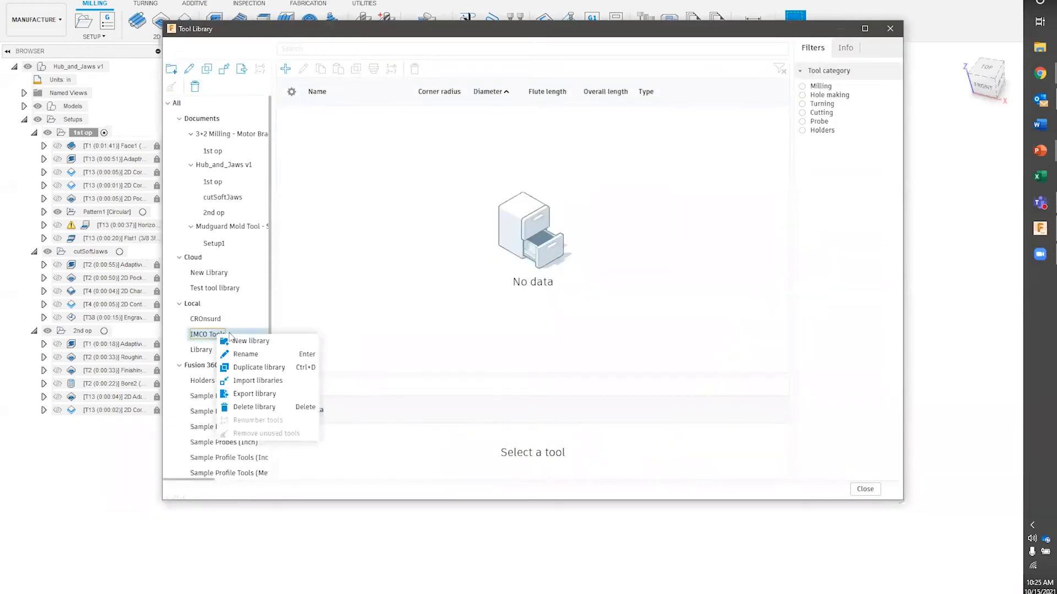
left_click(254, 383)
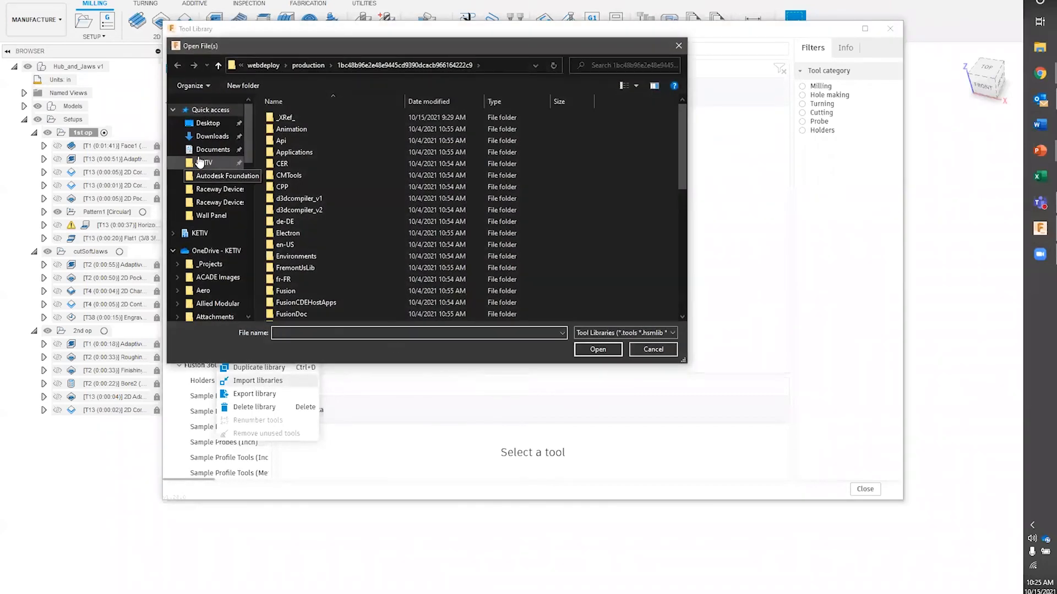
left_click(204, 136)
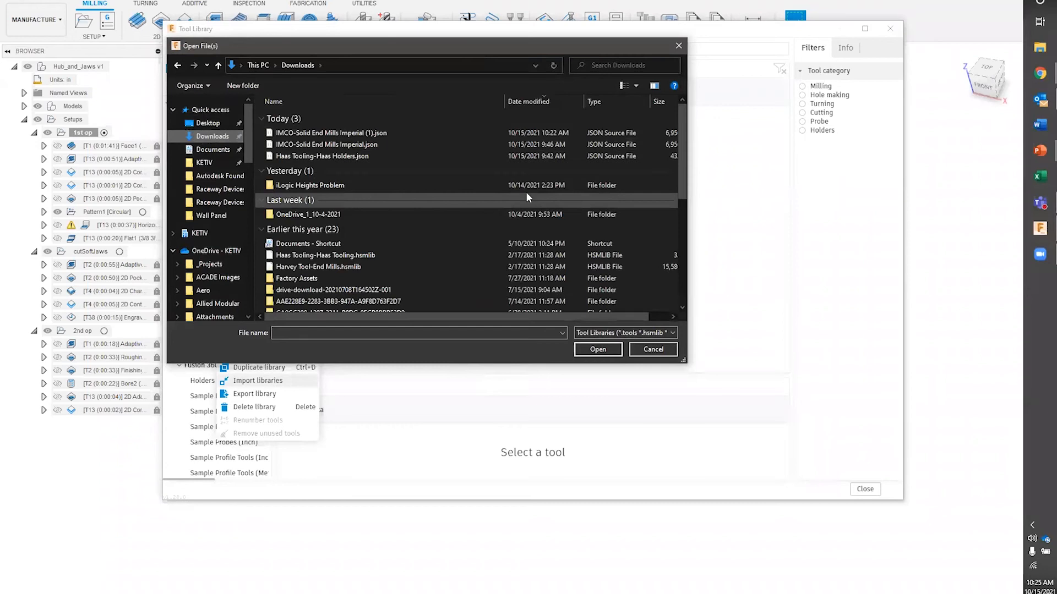
left_click(445, 144)
left_click(598, 349)
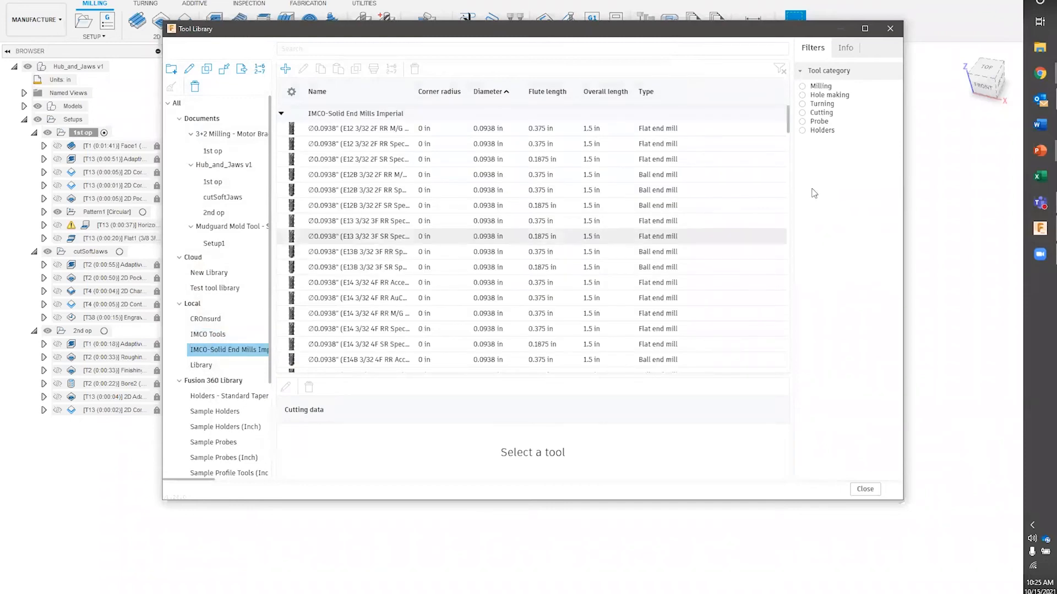
mouse_move(790, 119)
left_mouse_down()
mouse_move(783, 382)
mouse_move(782, 110)
left_mouse_up()
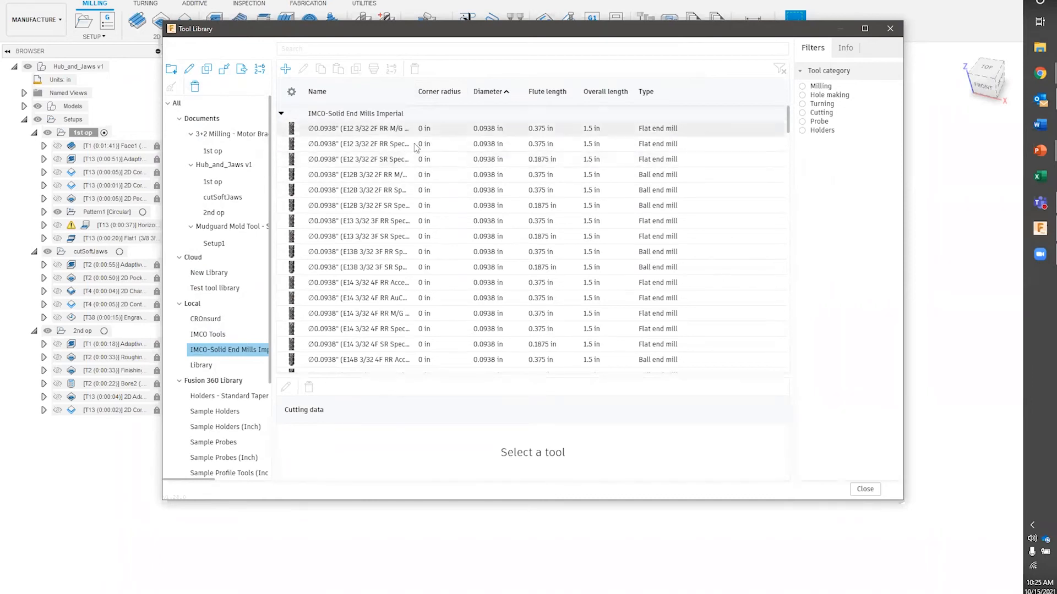
Switch to the web browser and reopen the IMCO Solid End Mills Imperial tool list to look over its tool IDs.
left_click(352, 49)
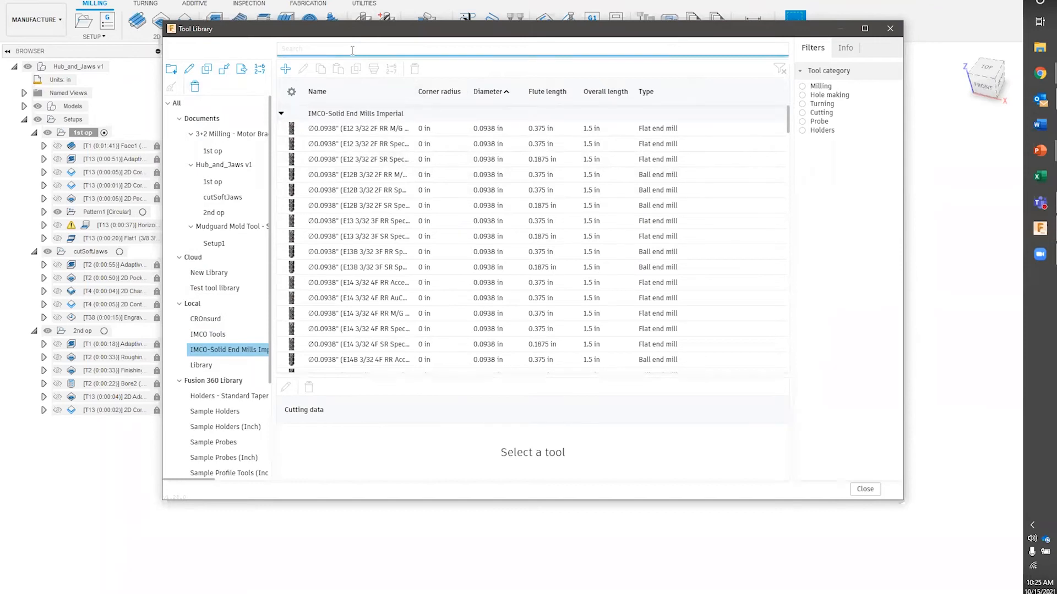
key("alt+Tab")
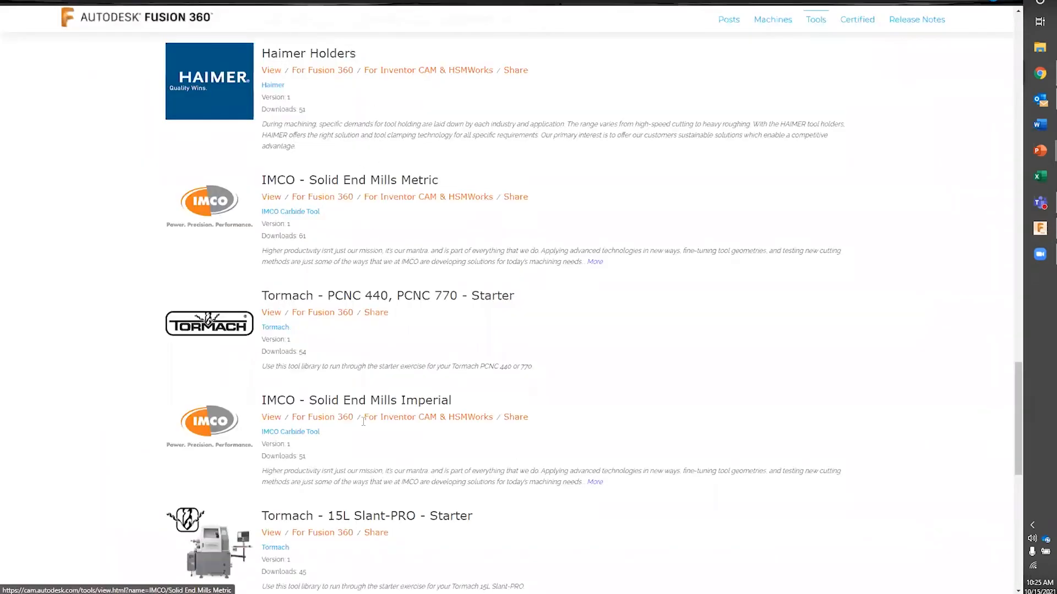
left_click(272, 418)
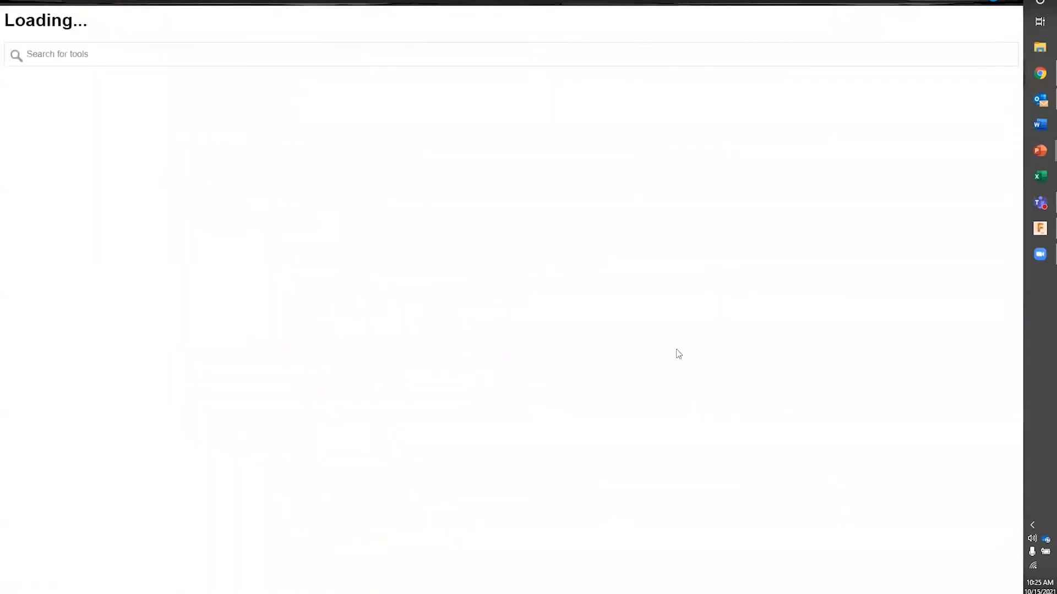
scroll(276, 109, "down", 10)
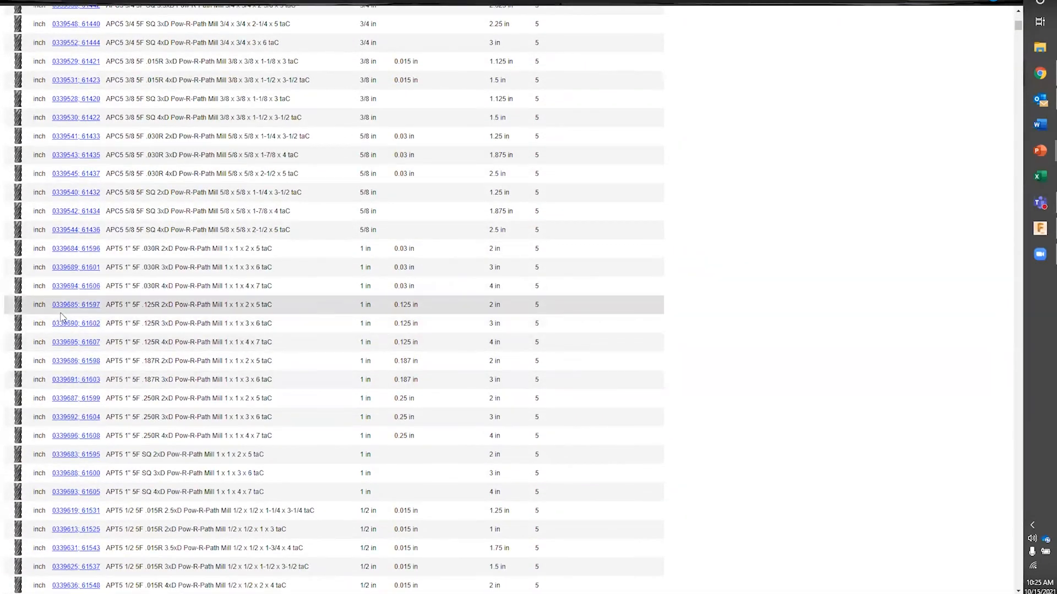
scroll(64, 310, "up", 1)
scroll(63, 310, "up", 10)
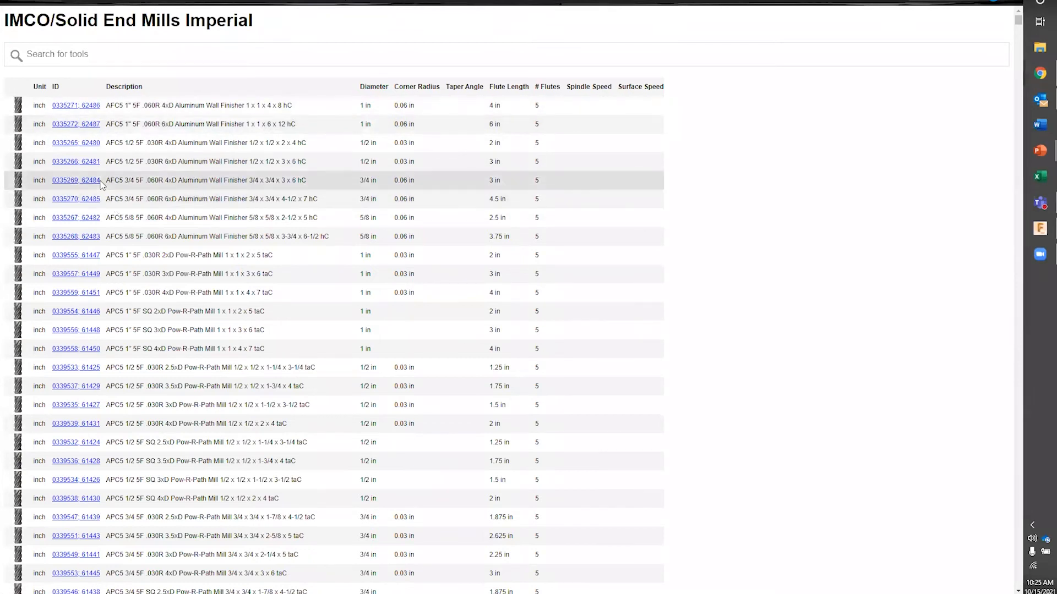
Copy the AFC5 3/4 inch aluminum wall finisher's ID from the web list and search the imported IMCO library in Fusion 360 for 0335269.
left_click_drag(101, 182, 54, 190)
key("ctrl+c")
key("alt+Tab")
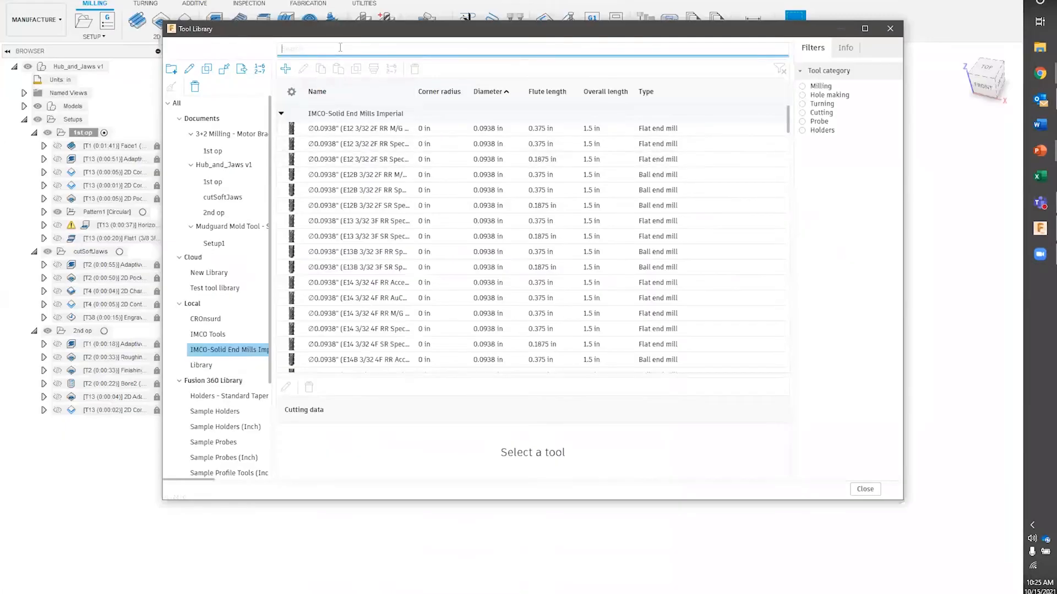
key("ctrl+v")
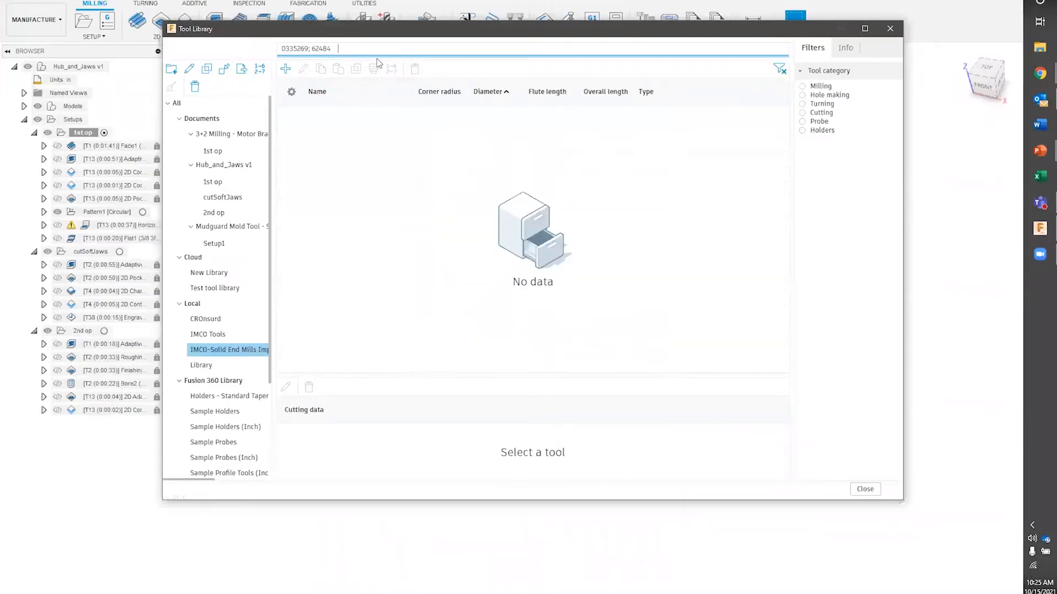
key("BackSpace")
key("BackSpace")
key("BackSpace")
key("BackSpace")
key("BackSpace")
key("BackSpace")
key("BackSpace")
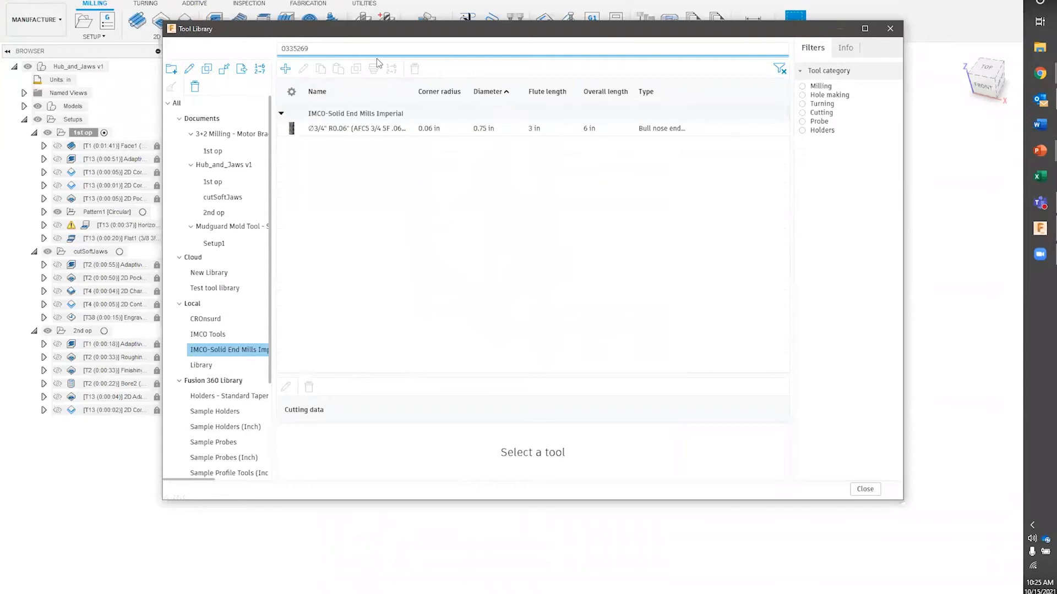
Copy the 3/4 inch bull nose end mill from the IMCO-Solid End Mills Imperial library and close the Tool Library.
double_click(302, 48)
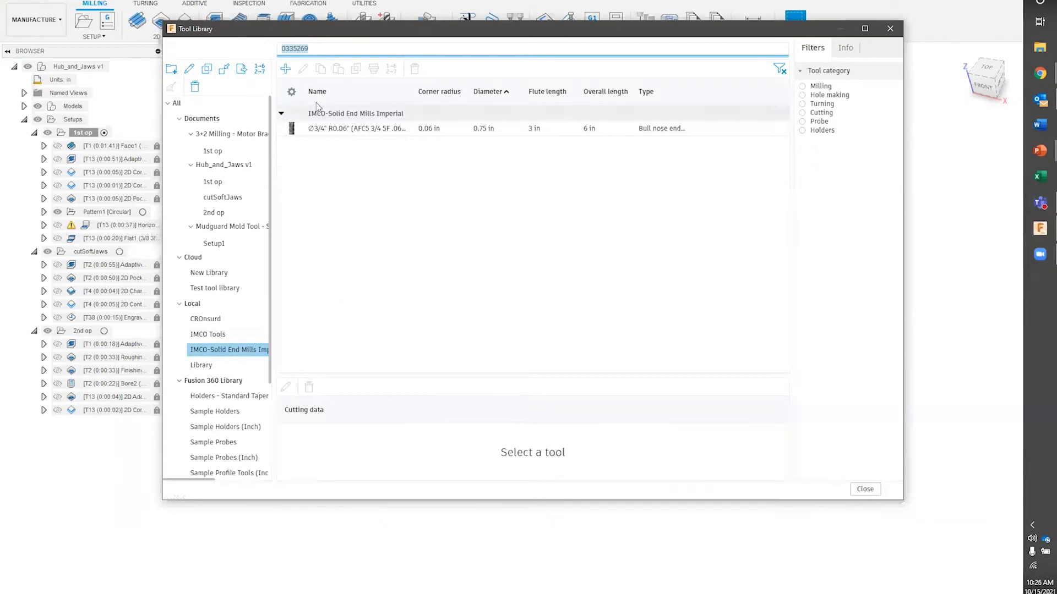
right_click(346, 130)
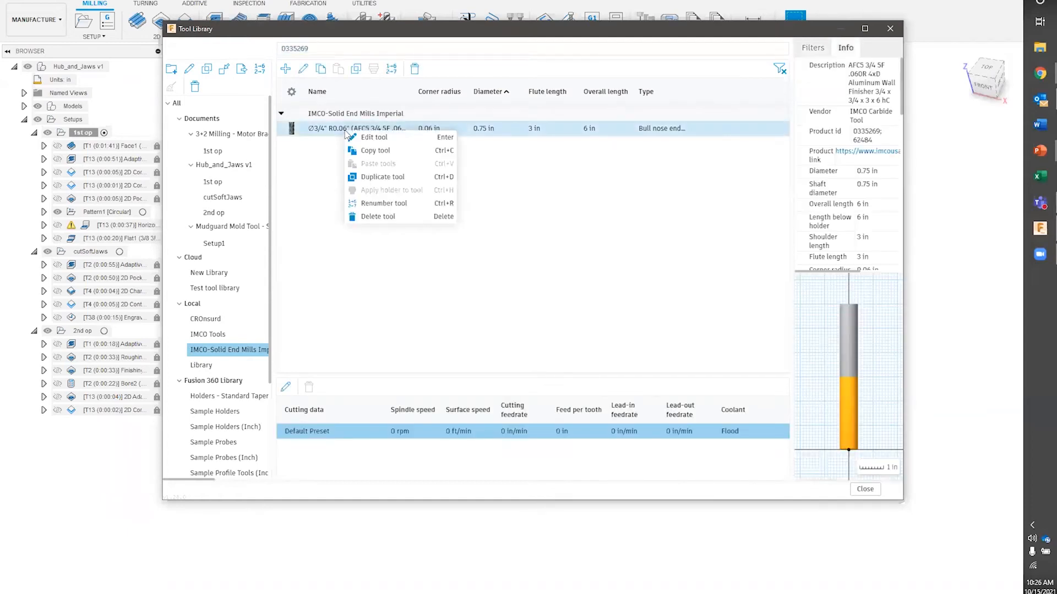
left_click(380, 151)
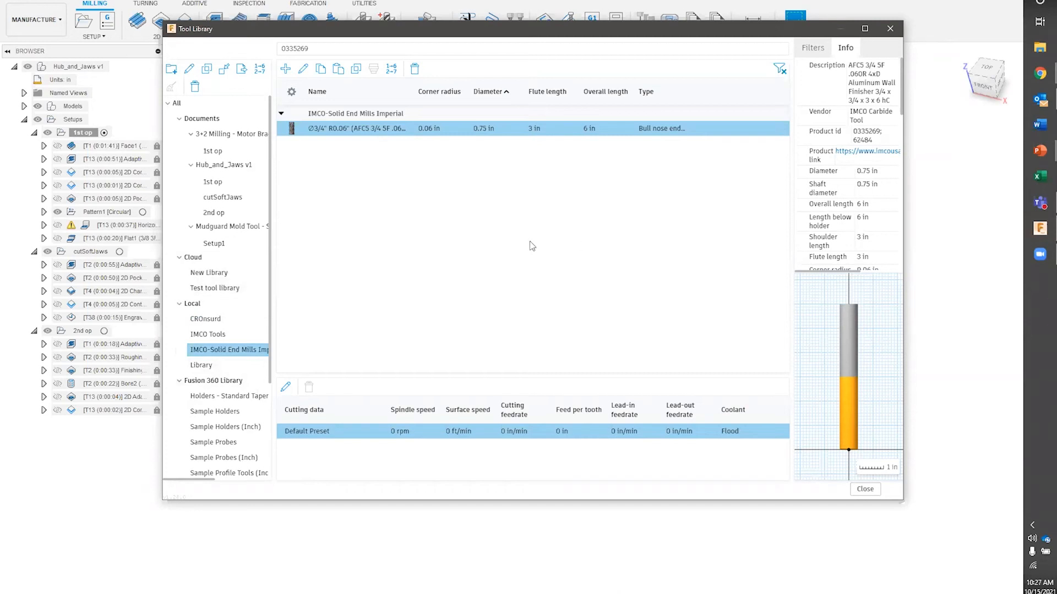
left_click(890, 29)
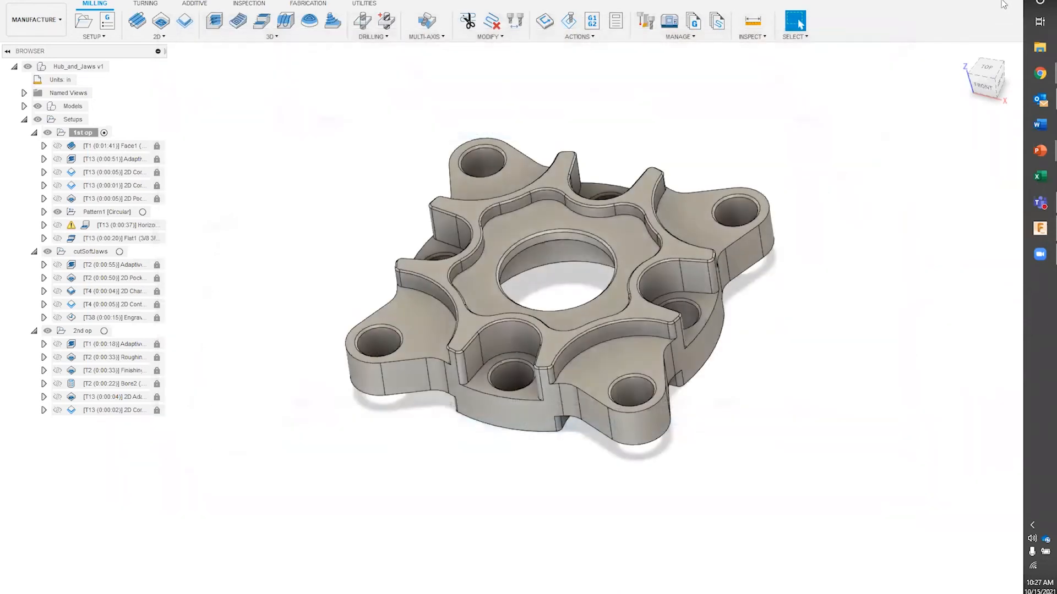
Review the Enable Cloud Libraries option in the Manufacture preferences and close the preferences.
left_click(991, 4)
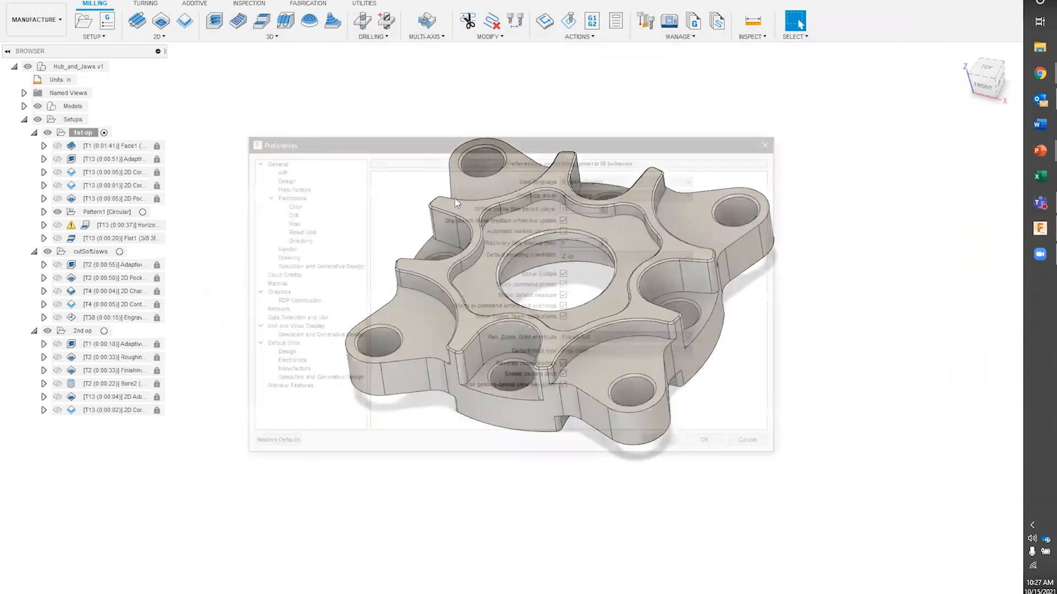
left_click(311, 188)
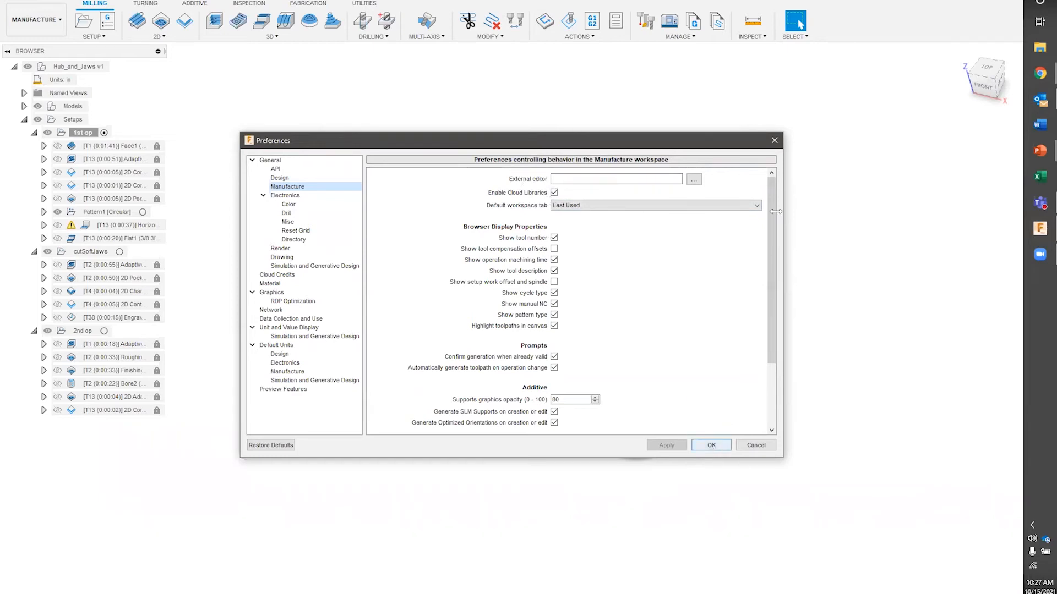
left_click(774, 140)
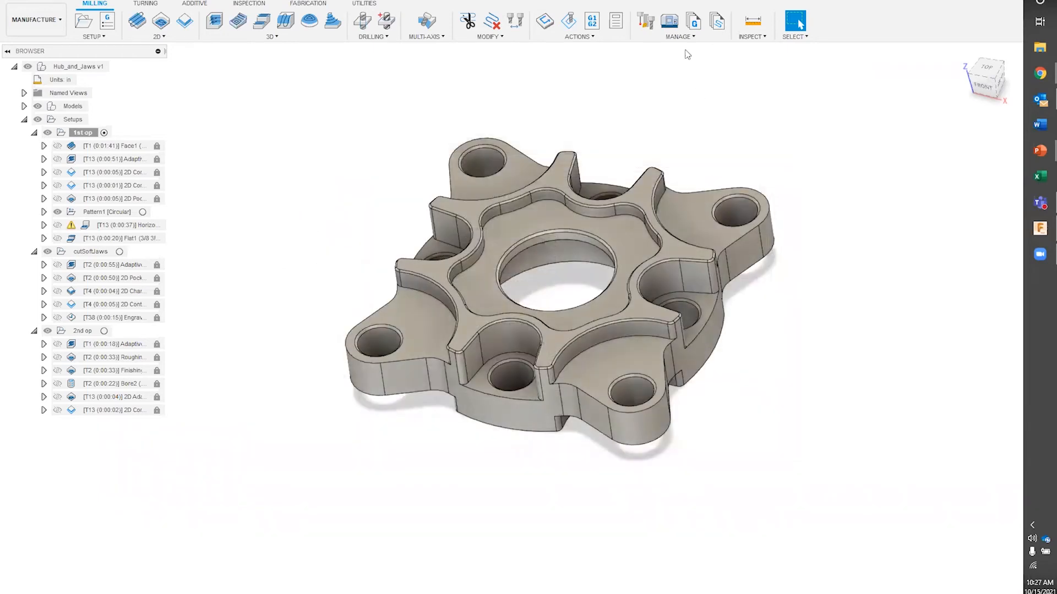
Reopen the Tool Library, switch to the web browser and look through the vendor tool libraries on the Autodesk Fusion 360 Tools page.
left_click(645, 21)
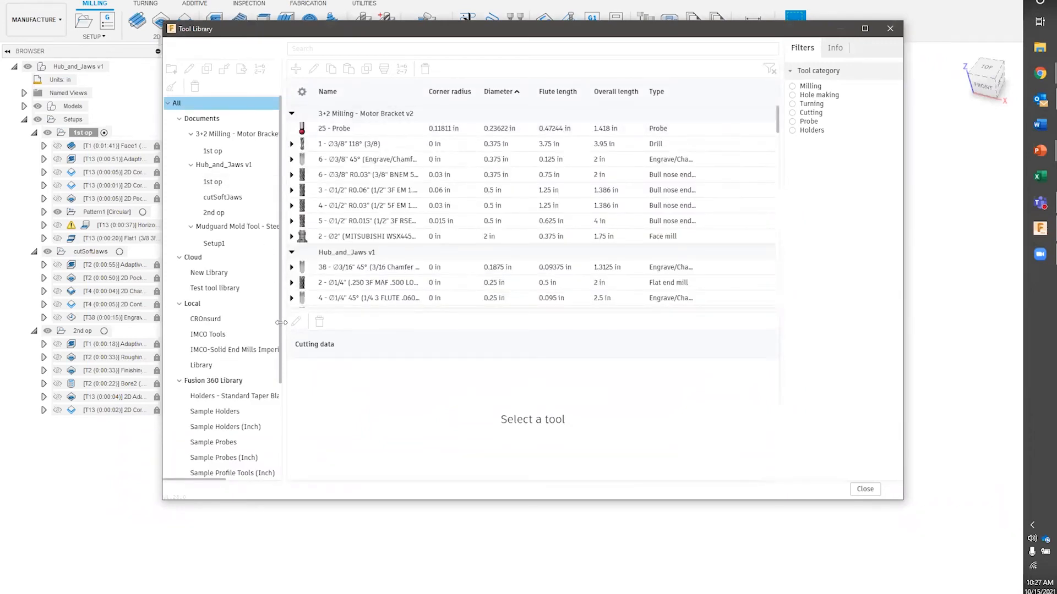
left_click(1039, 73)
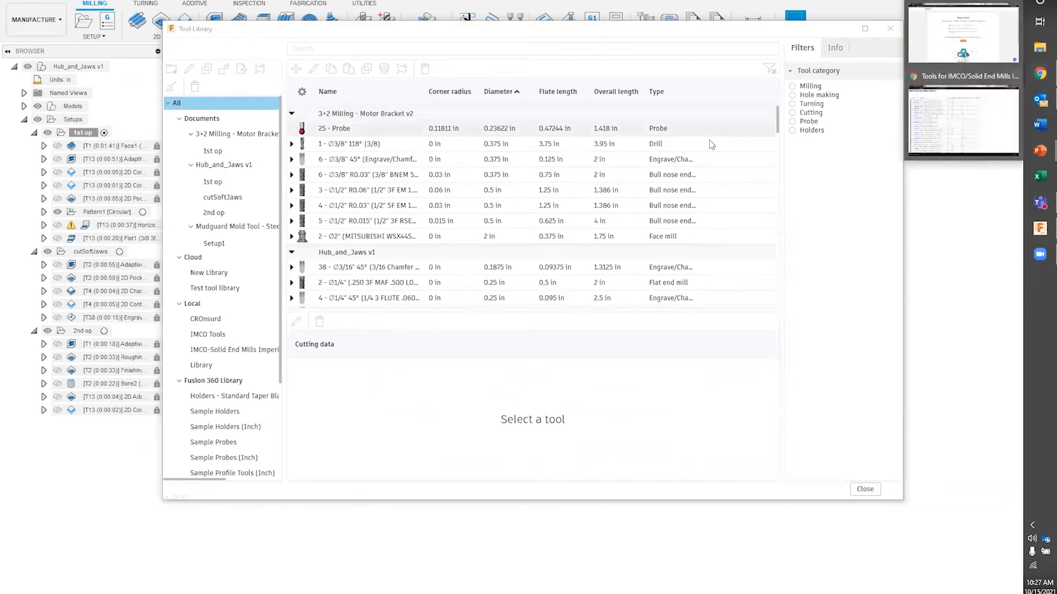
left_click(963, 121)
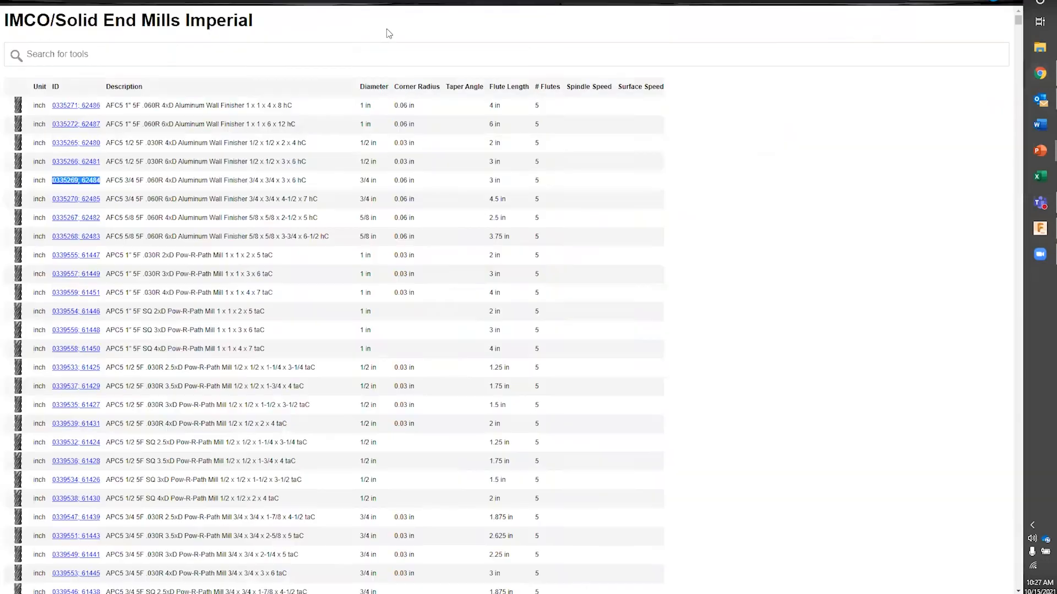
left_click(12, 2)
scroll(342, 223, "up", 15)
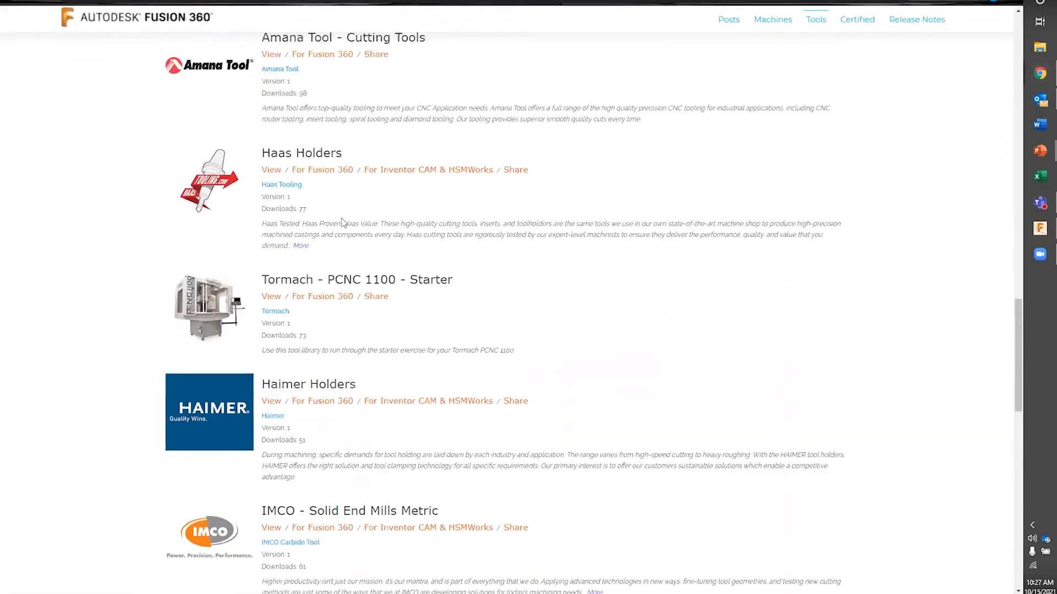
scroll(364, 433, "up", 15)
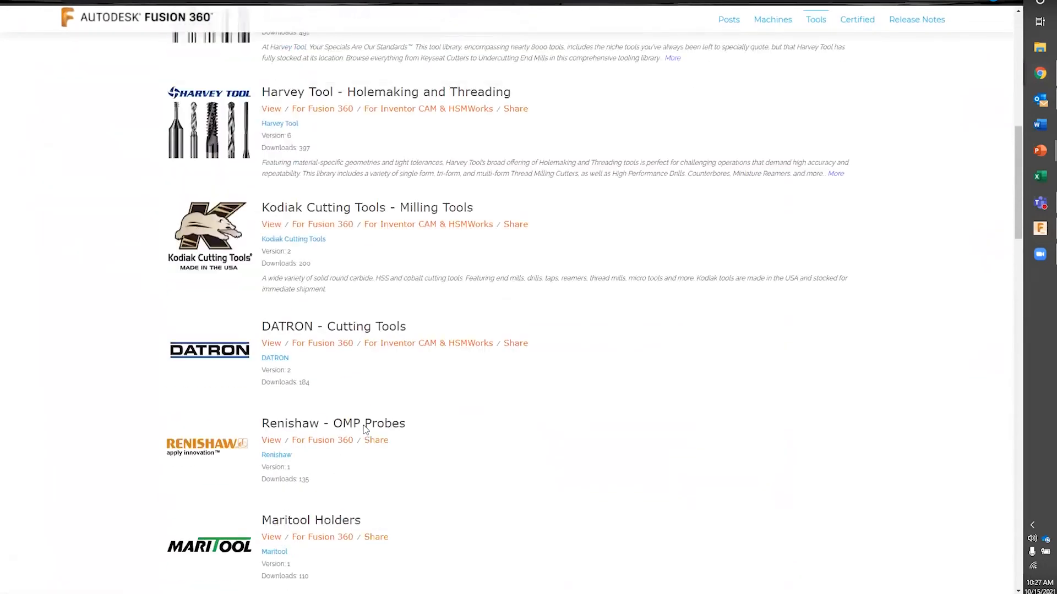
scroll(363, 435, "down", 5)
scroll(362, 423, "down", 15)
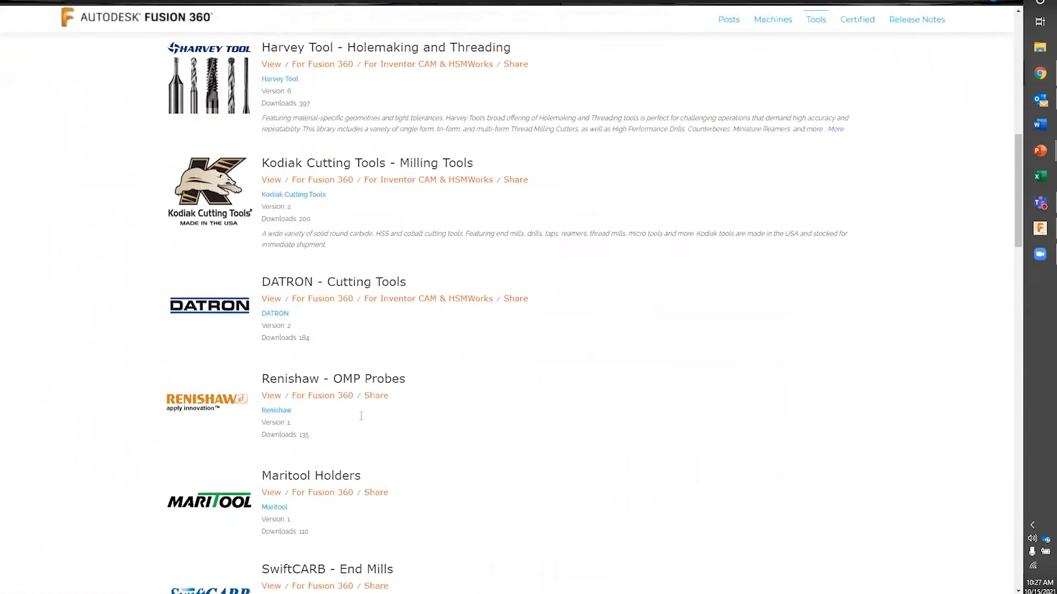
scroll(325, 285, "down", 2)
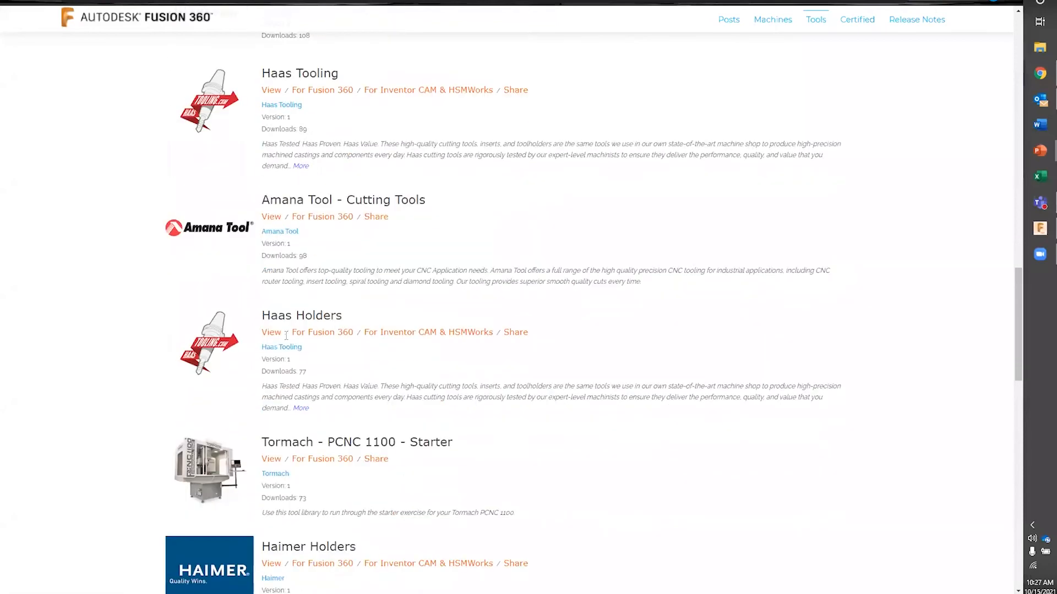
View the Haas Holders library's contents online, look through its holder list and return to the vendor library page.
left_click(349, 331)
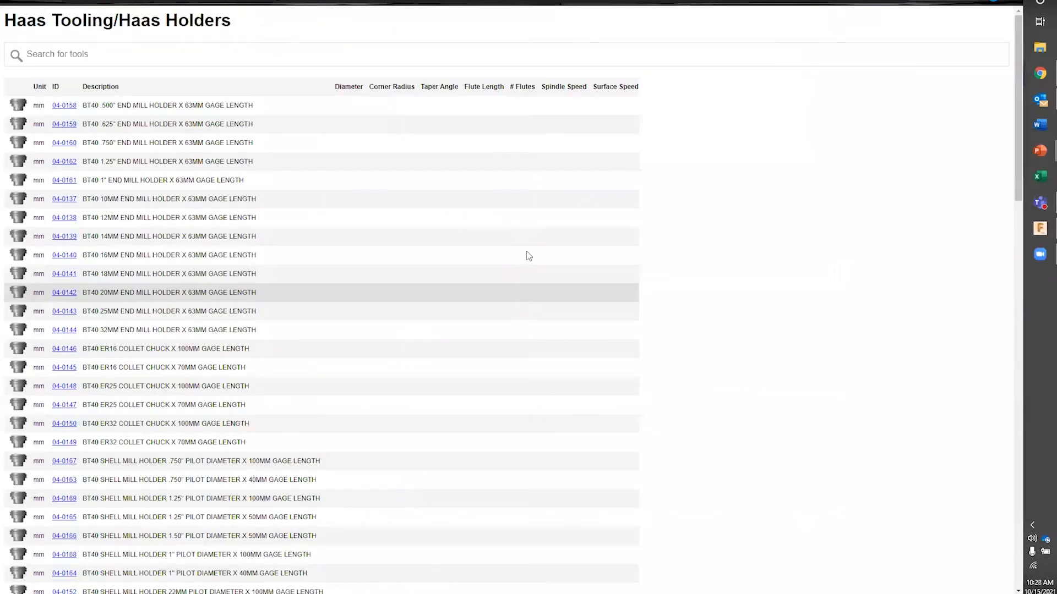
scroll(256, 107, "down", 3)
scroll(256, 108, "down", 10)
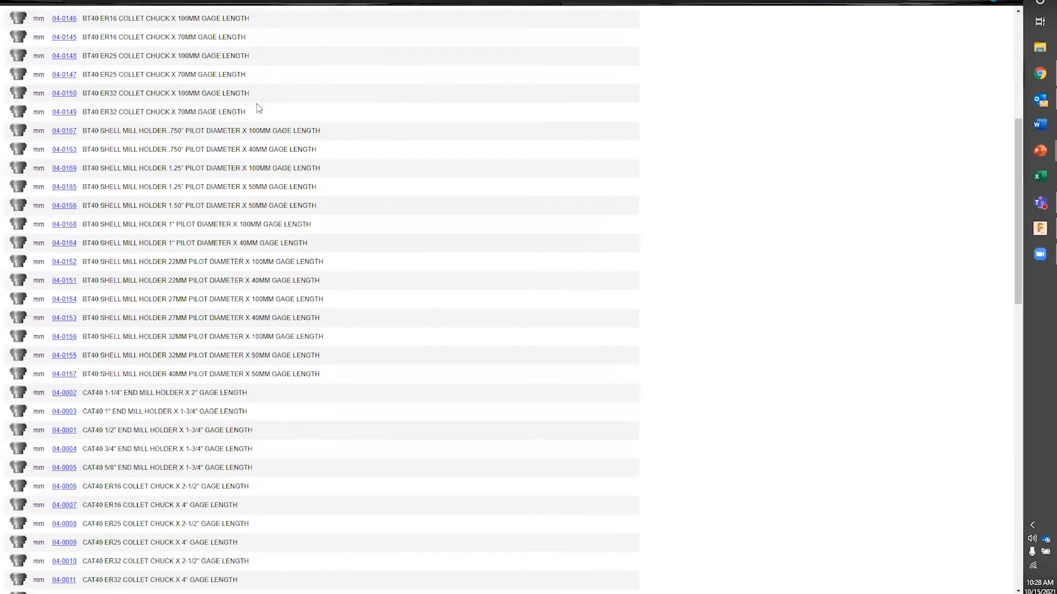
scroll(185, 290, "down", 8)
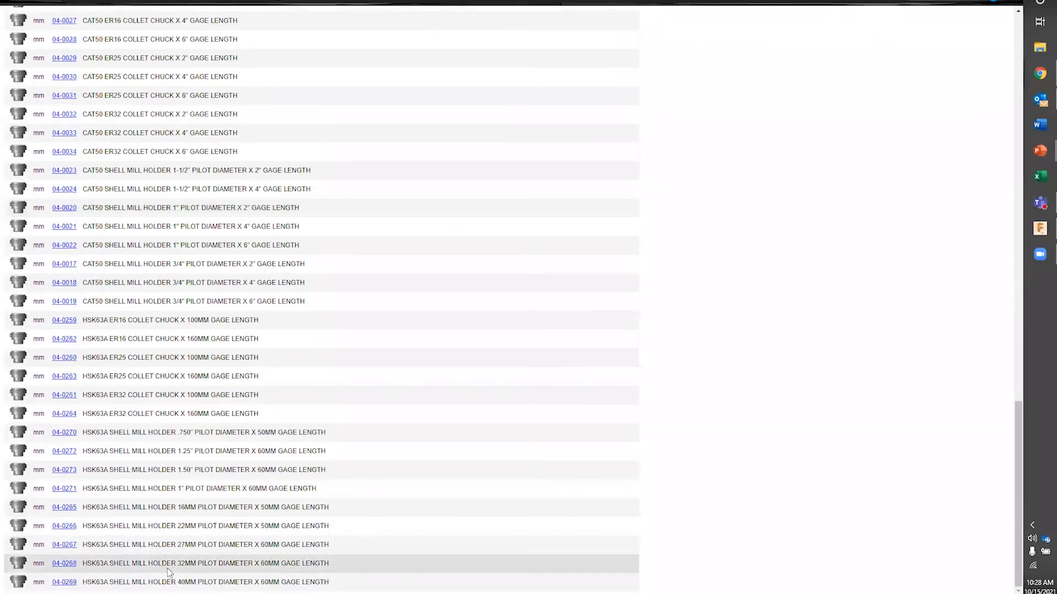
scroll(159, 555, "up", 15)
scroll(168, 568, "up", 6)
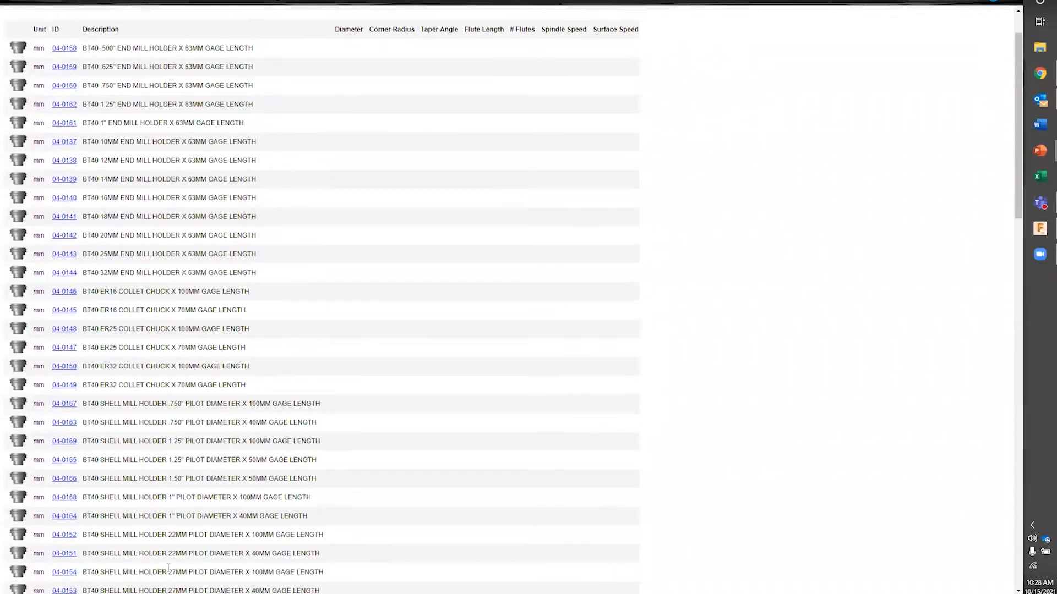
left_click(16, 3)
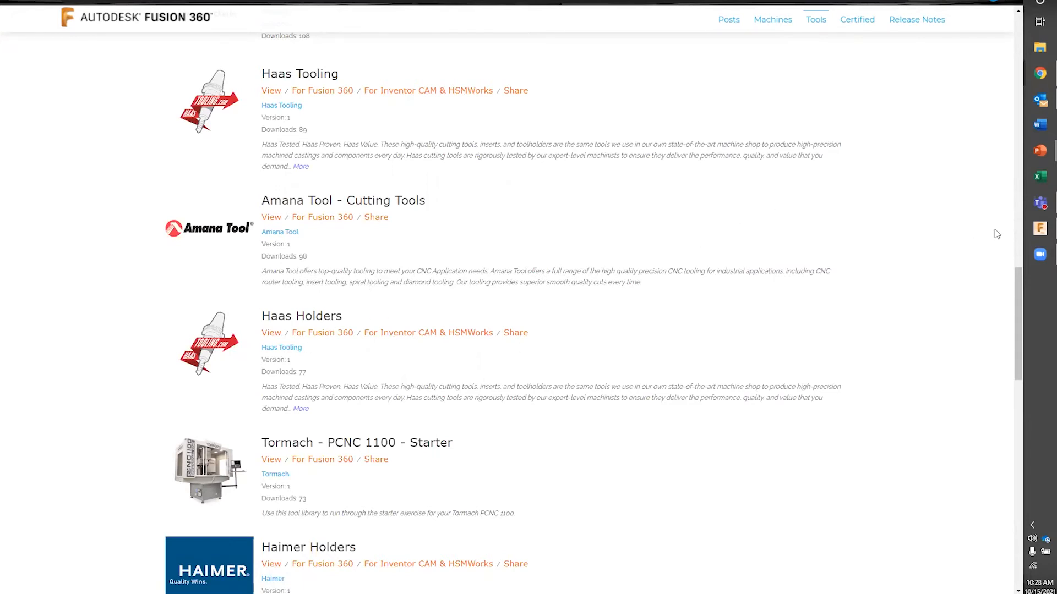
Open the online Machines page and look through the downloadable machine definitions.
scroll(733, 55, "up", 6)
left_click(773, 19)
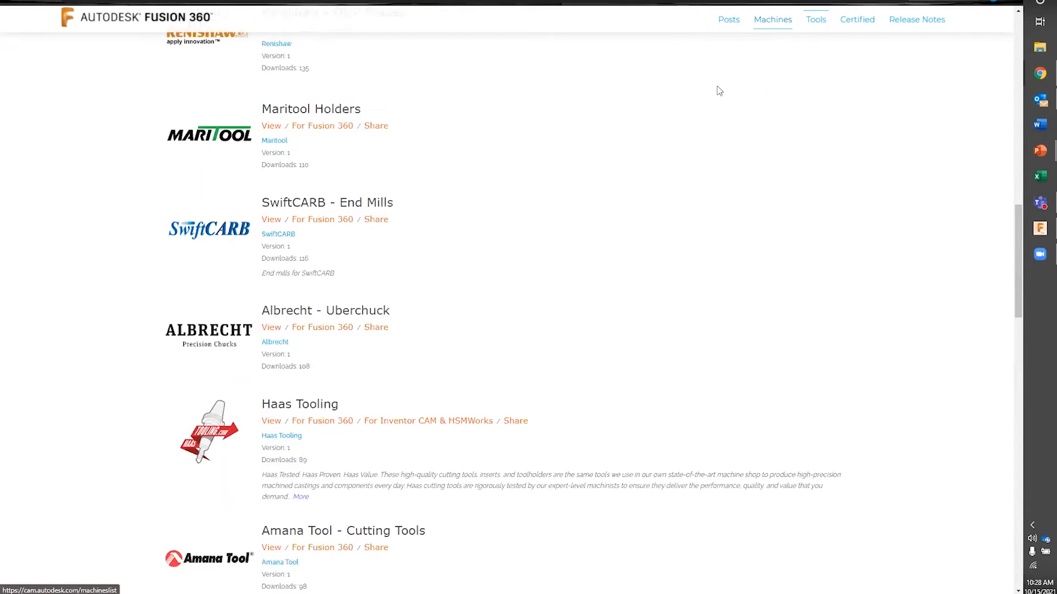
scroll(374, 306, "down", 8)
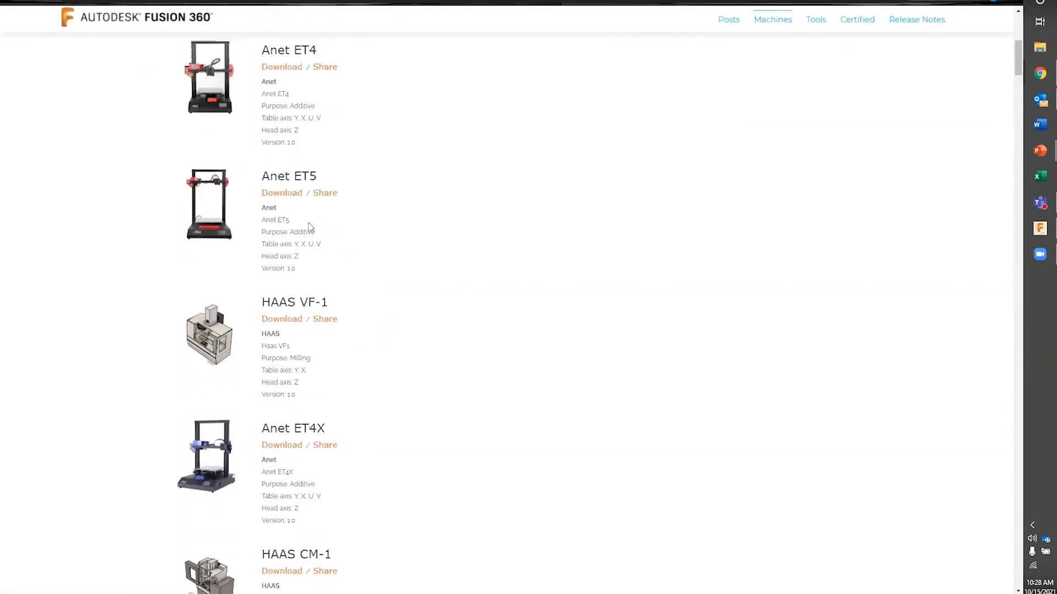
Switch back to Fusion 360, close the Tool Library and bring up the 3+2 Milling - Motor Bracket document.
left_click(1040, 228)
left_click(890, 29)
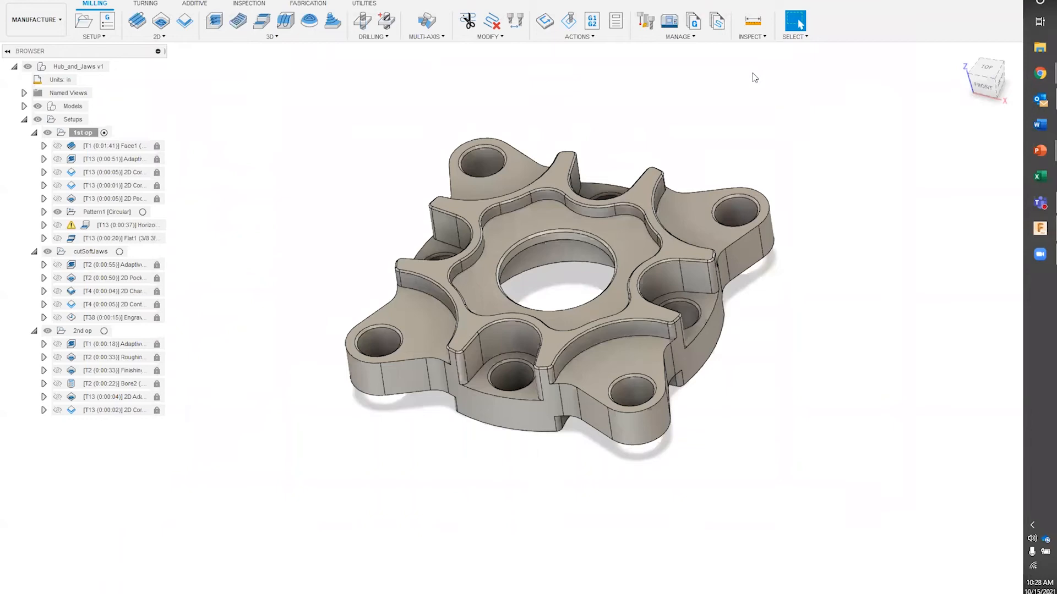
middle_click_drag(414, 171, 377, 187)
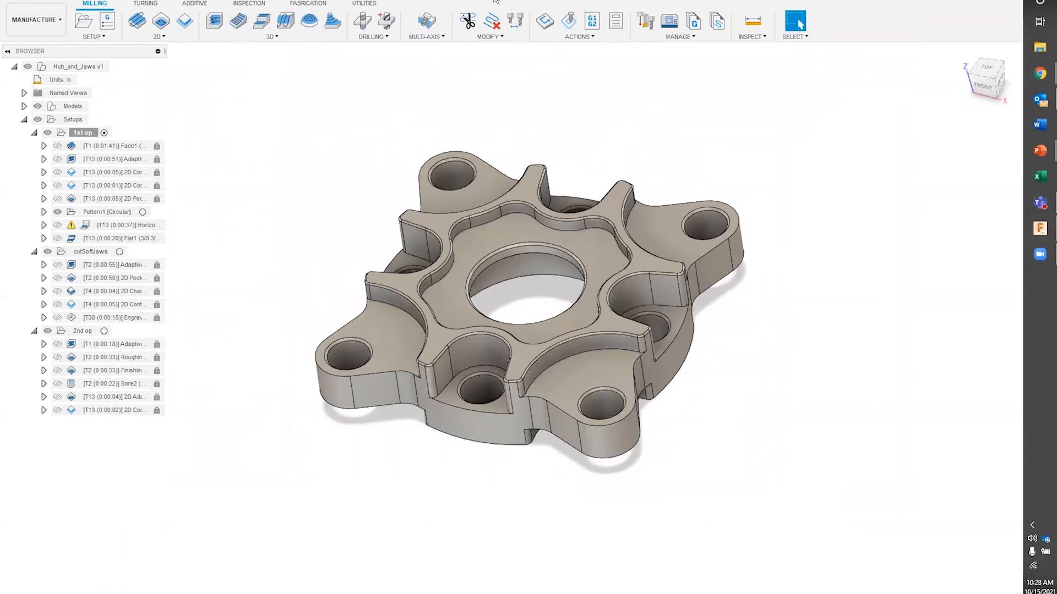
left_click(495, 1)
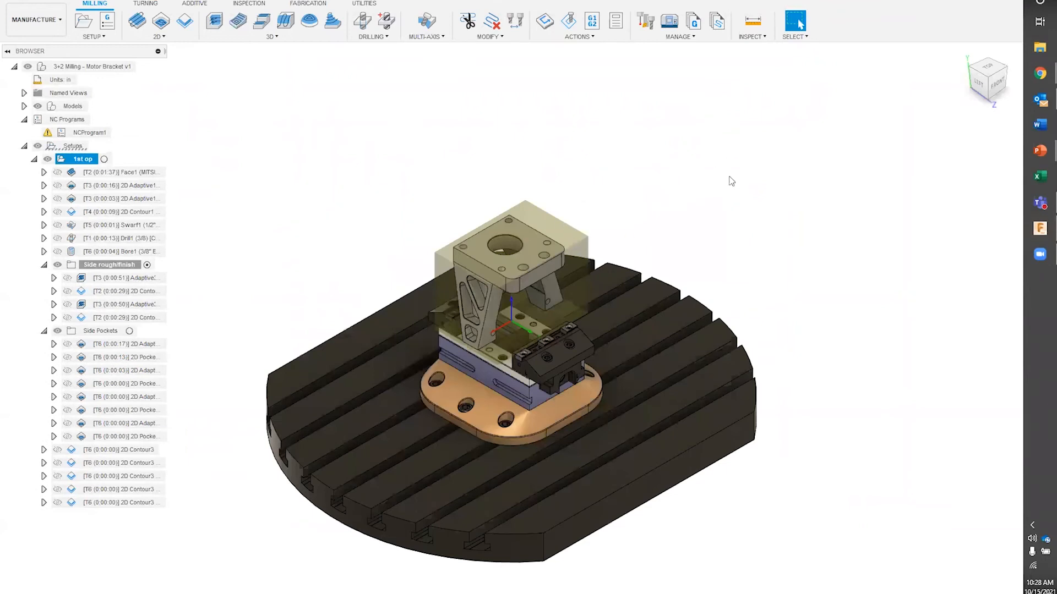
middle_click_drag(669, 229, 684, 198)
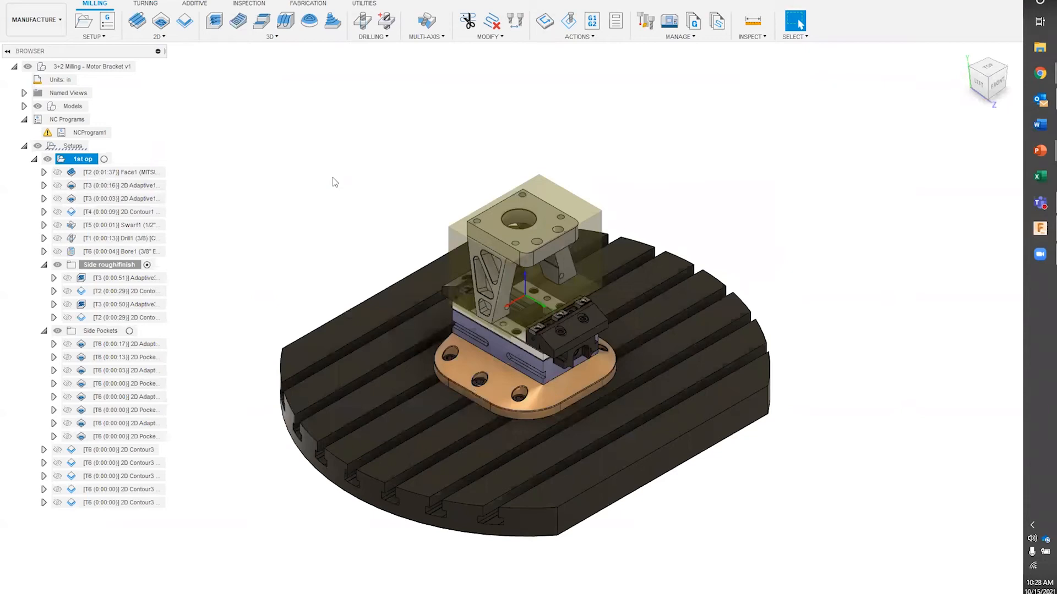
Activate the motor bracket's 1st op setup and open it for editing, moving its dialog closer to the model.
left_click(103, 159)
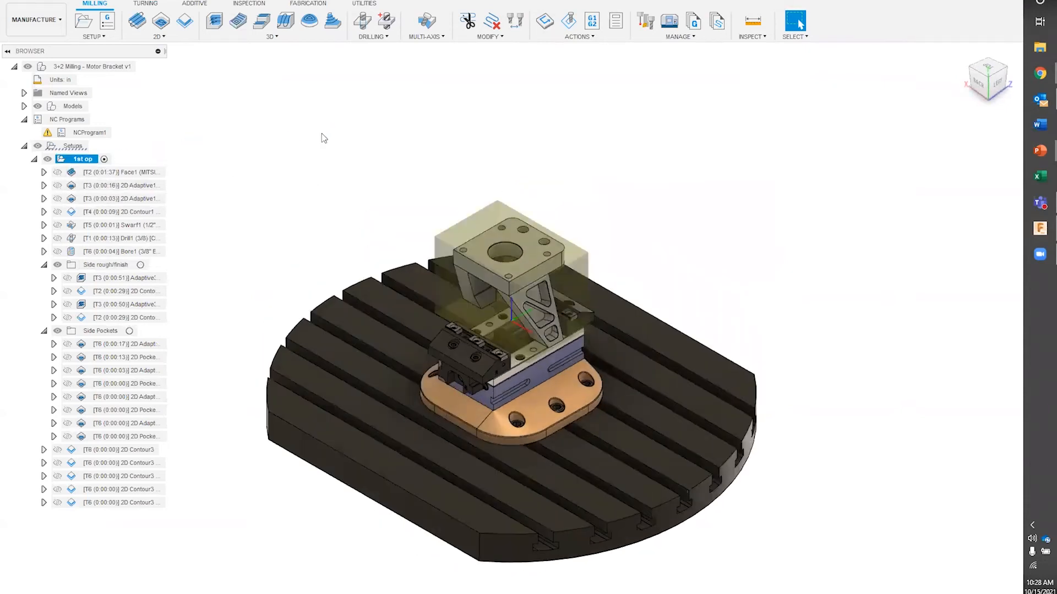
middle_click_drag(347, 123, 376, 93)
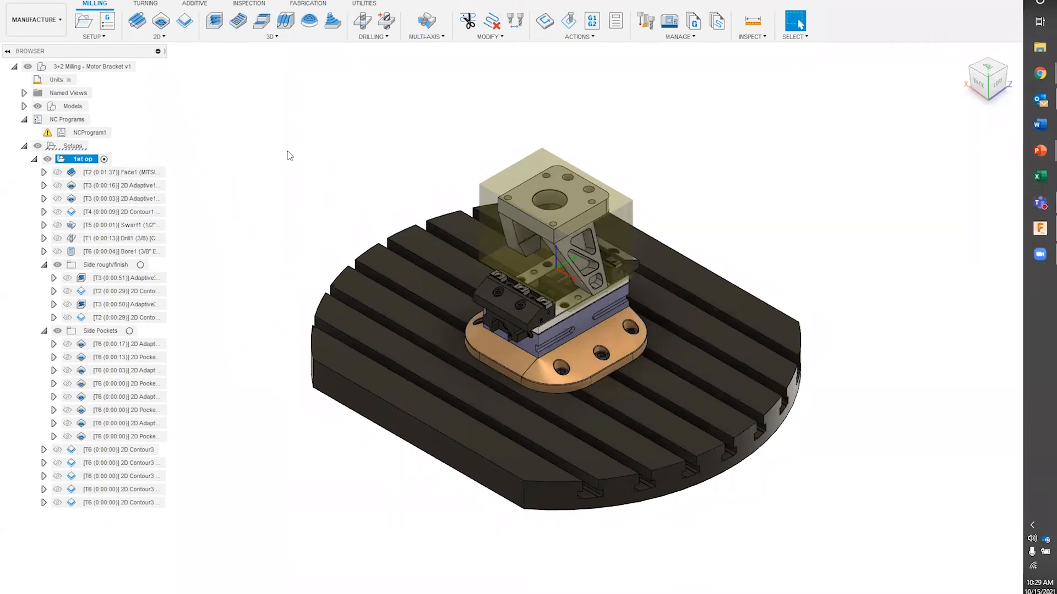
right_click(91, 161)
left_click(123, 171)
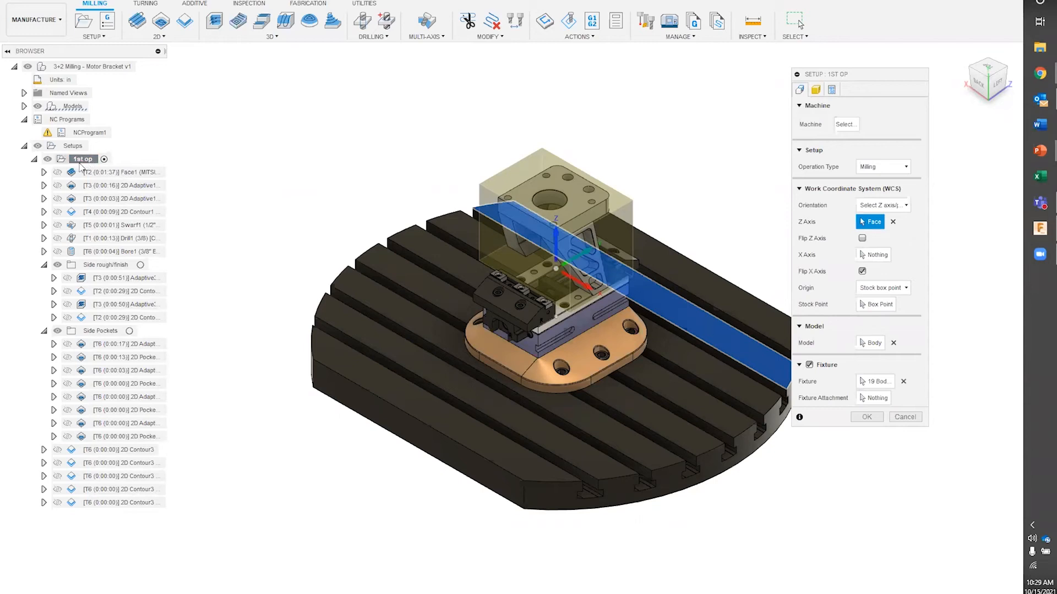
left_click_drag(837, 77, 821, 98)
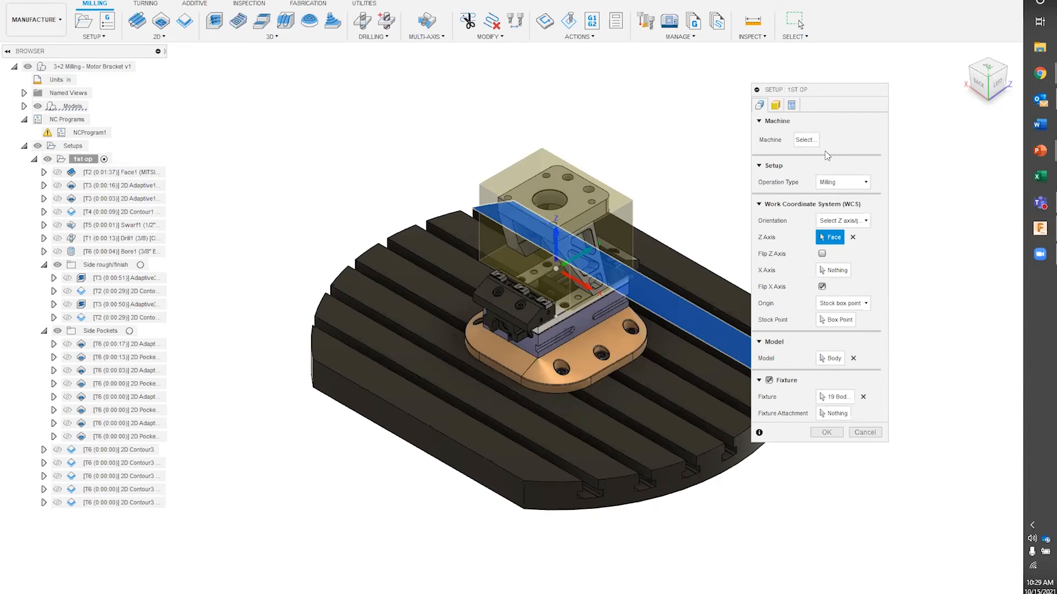
Open the machine library for the 1st op setup and look through its Fusion 360 library, Recent, Document and My machines folders.
middle_click_drag(673, 155, 599, 130)
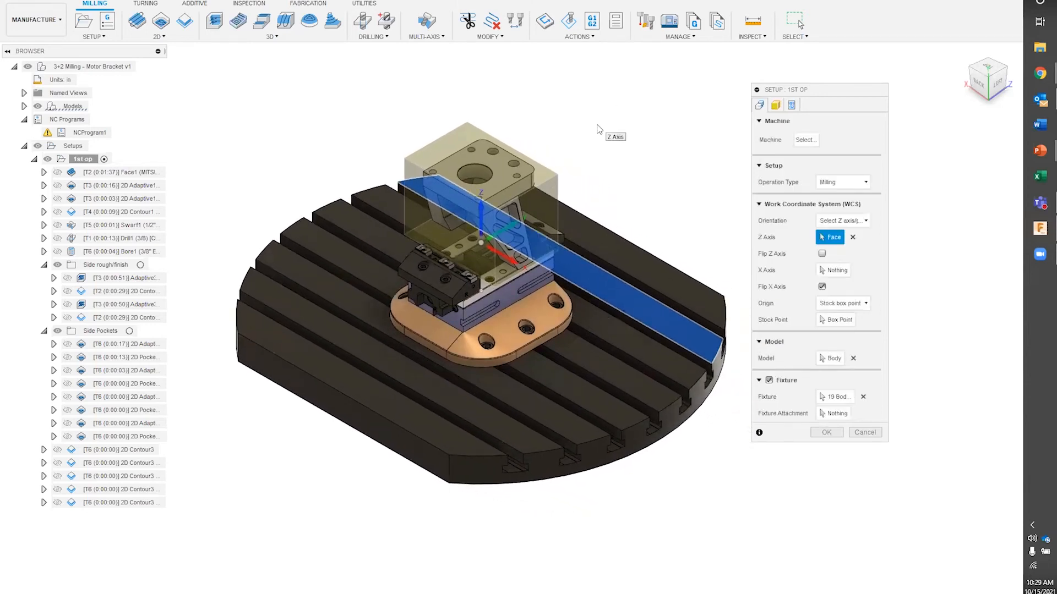
left_click(804, 141)
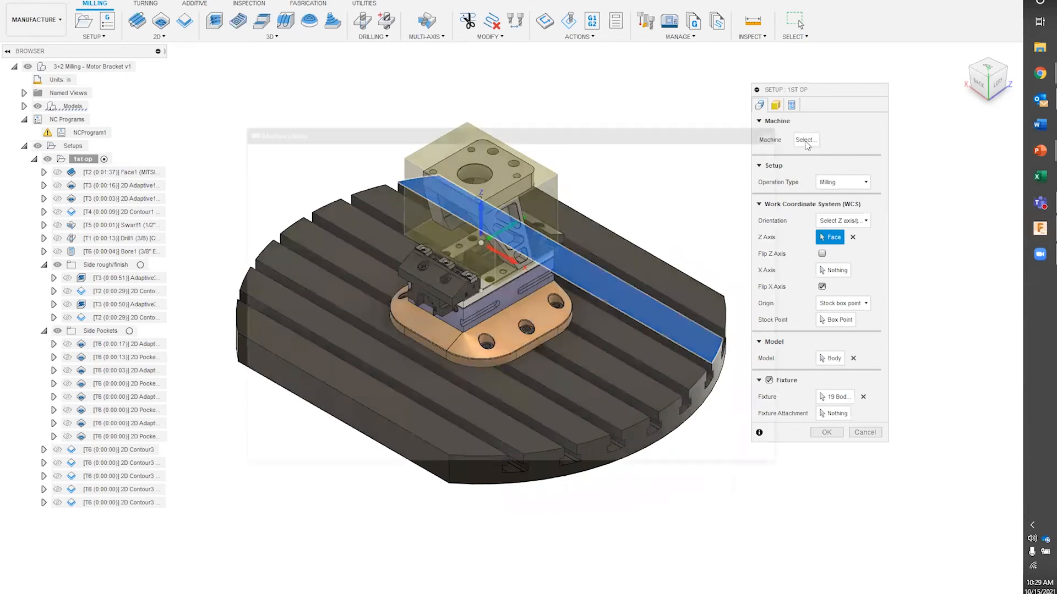
scroll(285, 266, "up", 2)
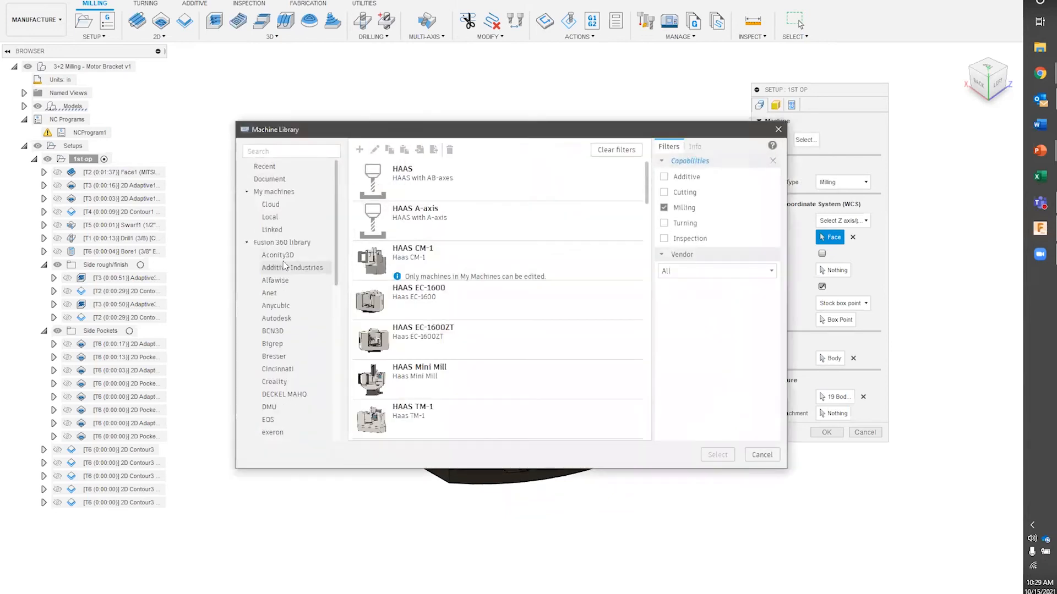
left_click(286, 243)
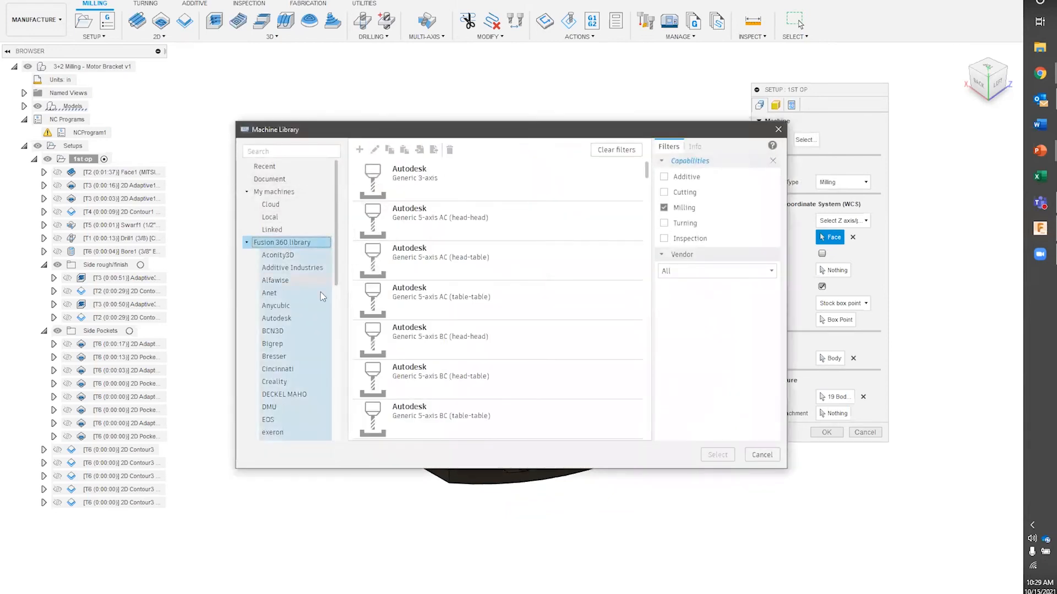
left_click(282, 165)
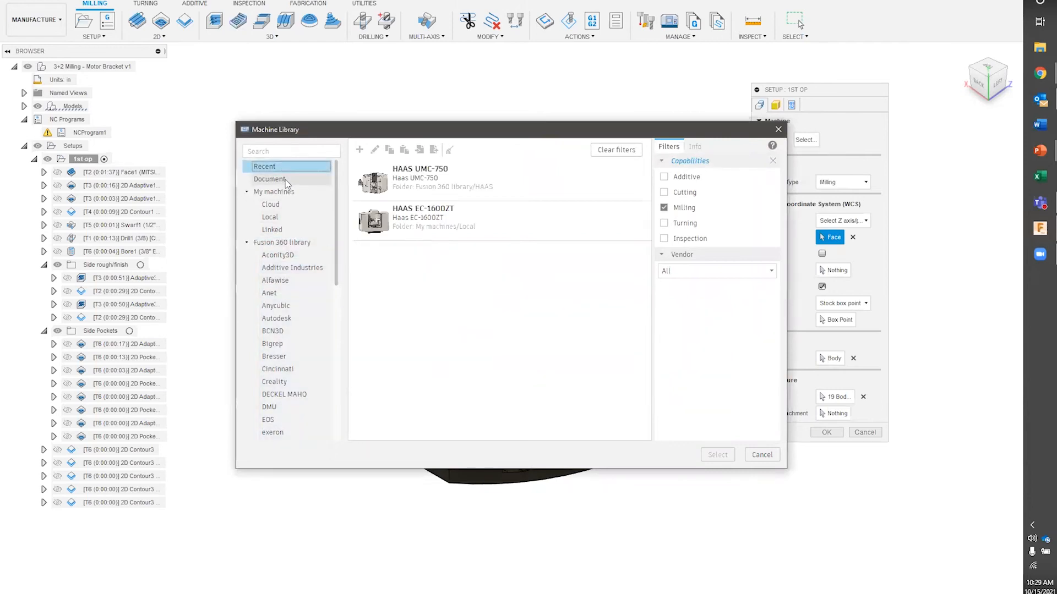
left_click(286, 180)
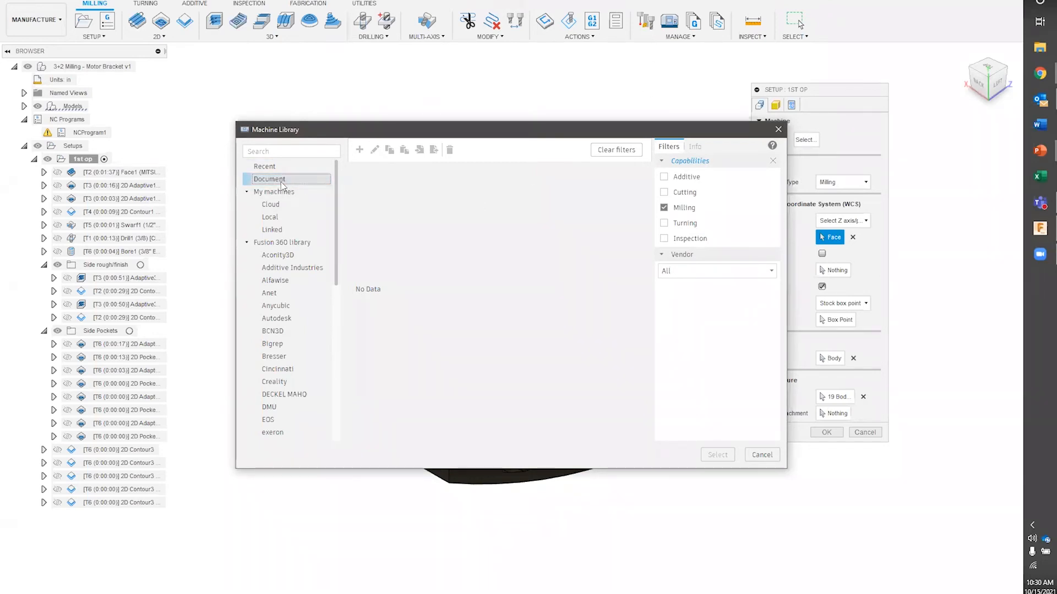
left_click(272, 167)
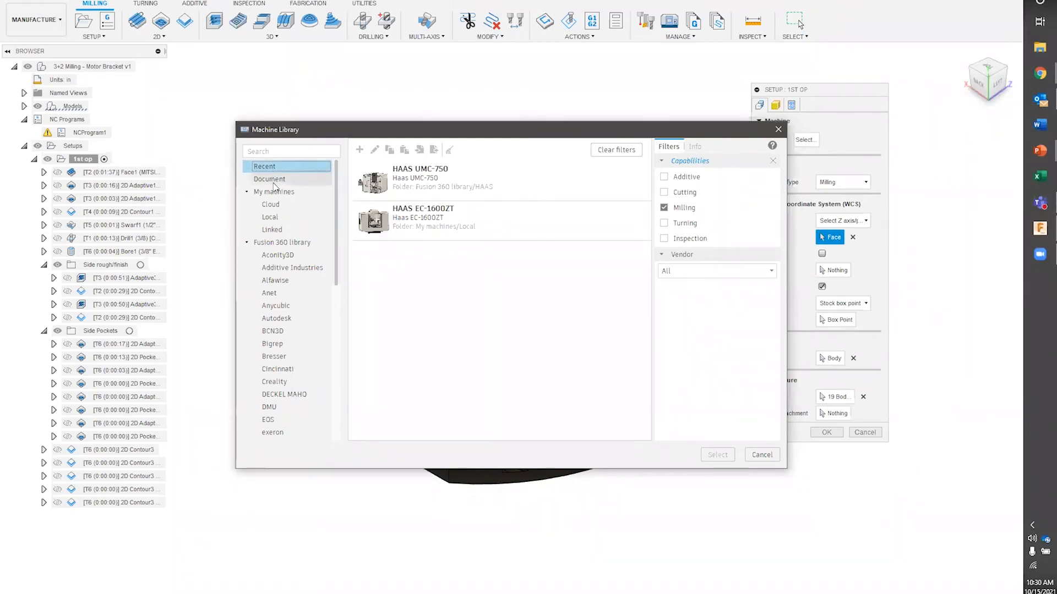
left_click(275, 182)
left_click(274, 191)
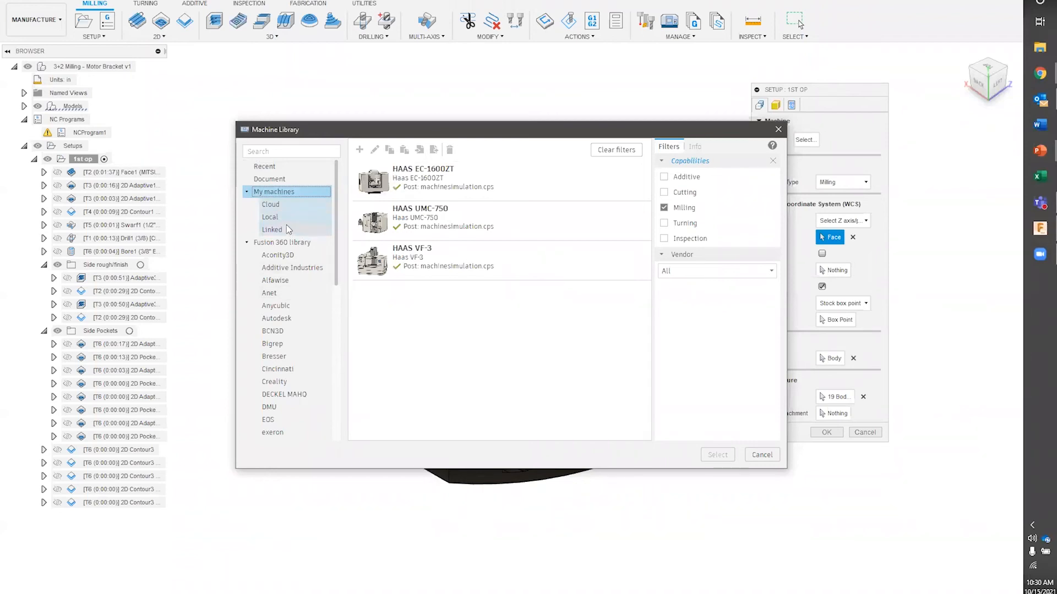
Browse the Fusion 360 library's vendors to HAAS and look through its milling machines as far as the UMC-750.
left_click(302, 243)
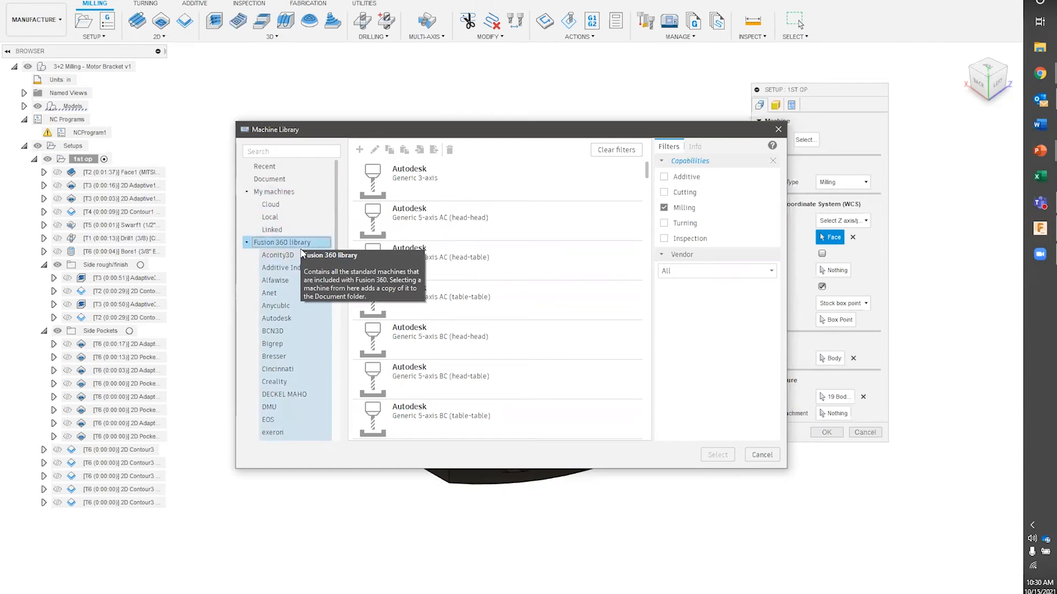
scroll(300, 243, "down", 1)
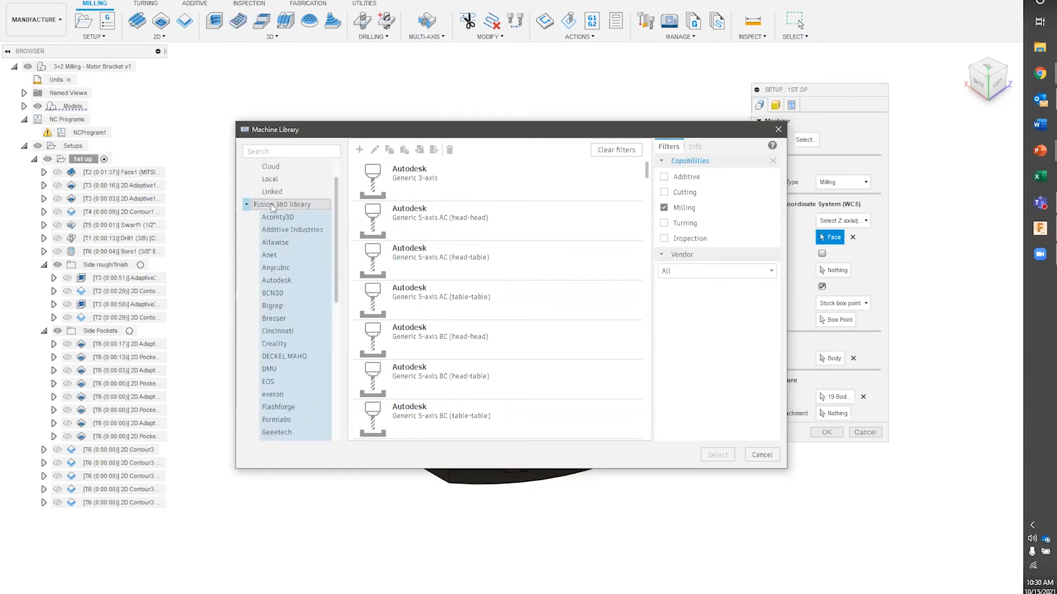
scroll(276, 228, "down", 4)
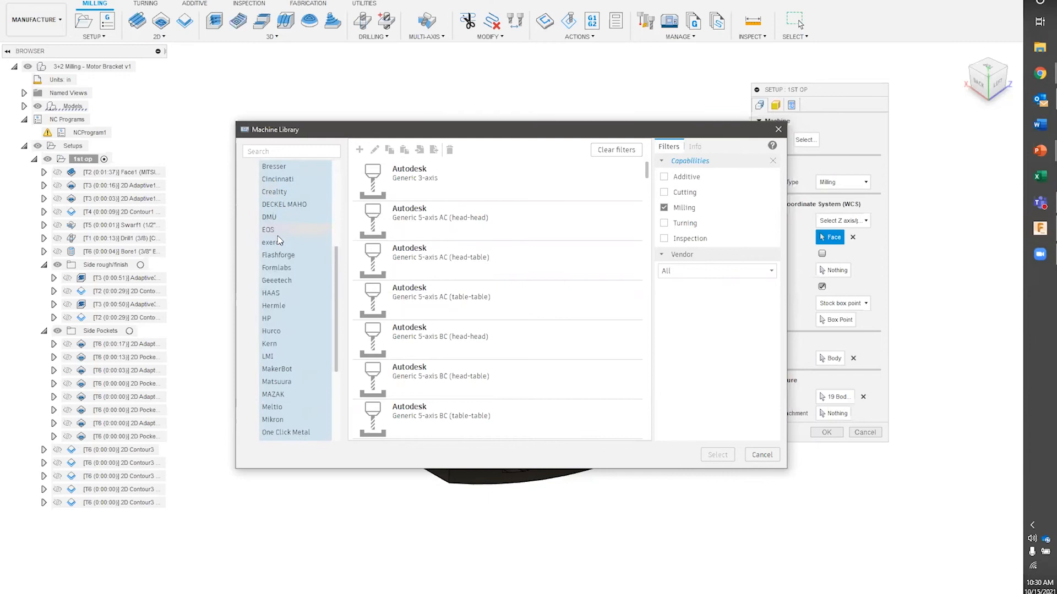
left_click(287, 294)
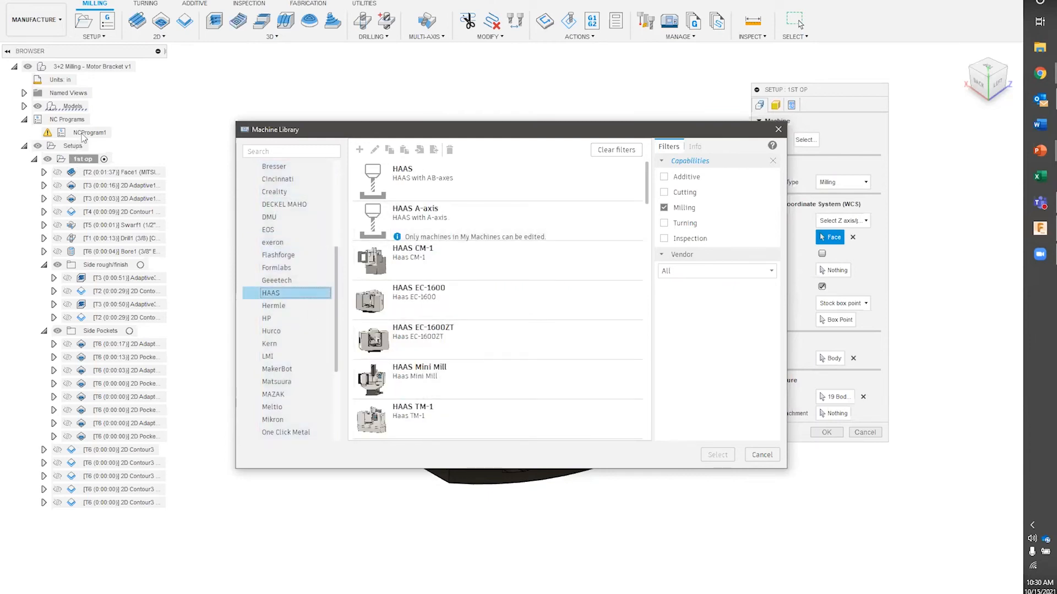
scroll(570, 262, "down", 5)
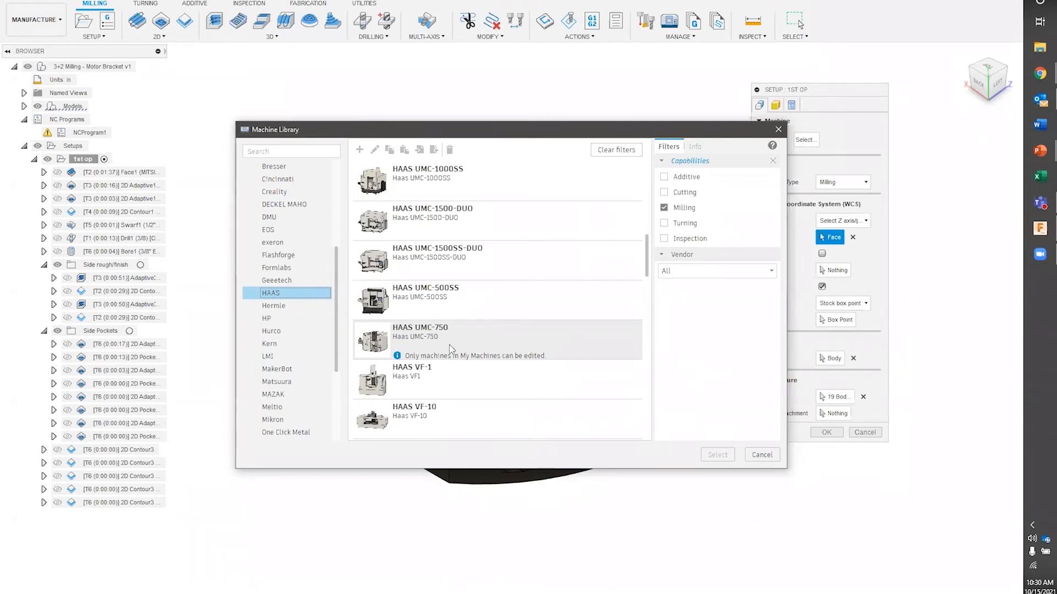
Examine the HAAS UMC-750's available actions and machine information, then leave the machine library and setup without changes.
right_click(504, 344)
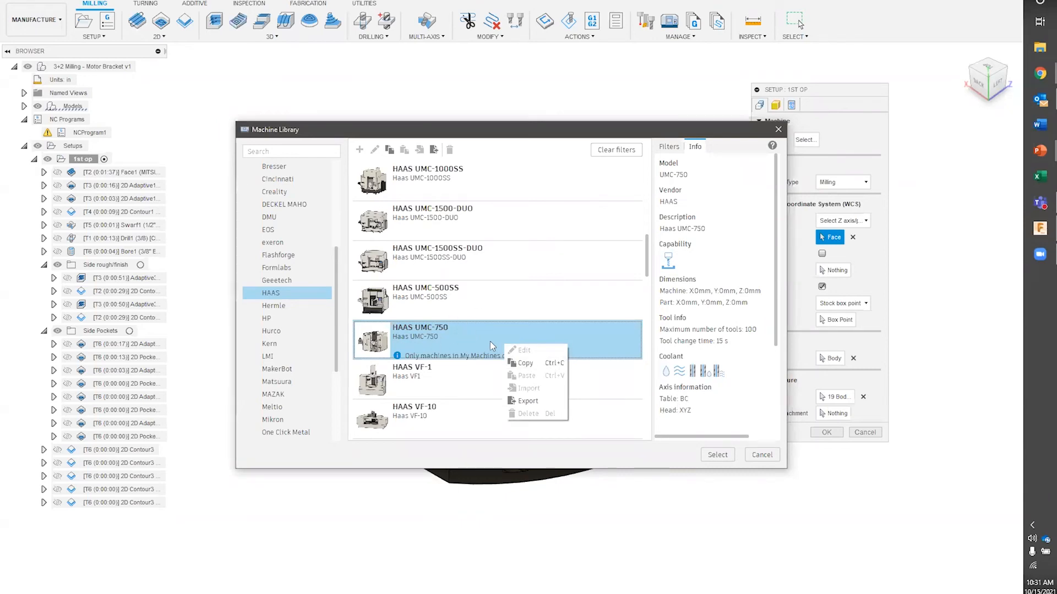
left_click(645, 346)
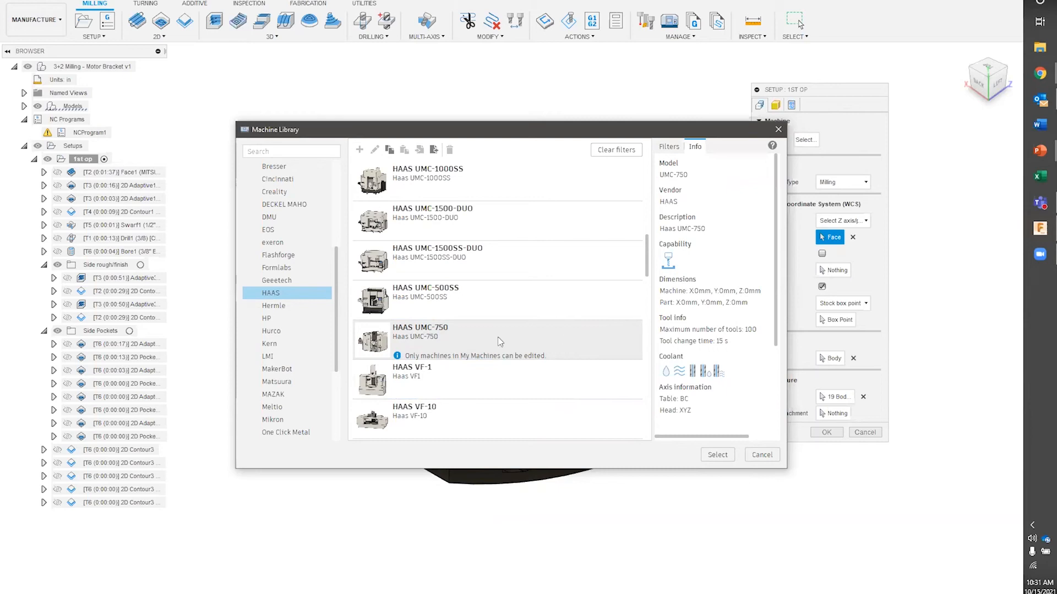
left_click(587, 334)
left_click(438, 356)
left_click(759, 455)
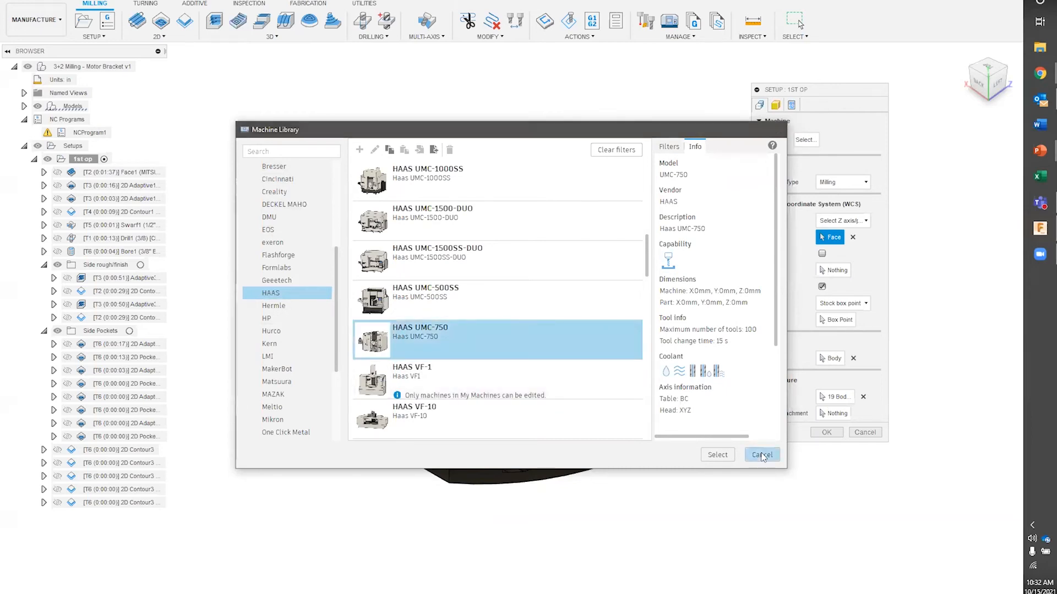
left_click(865, 432)
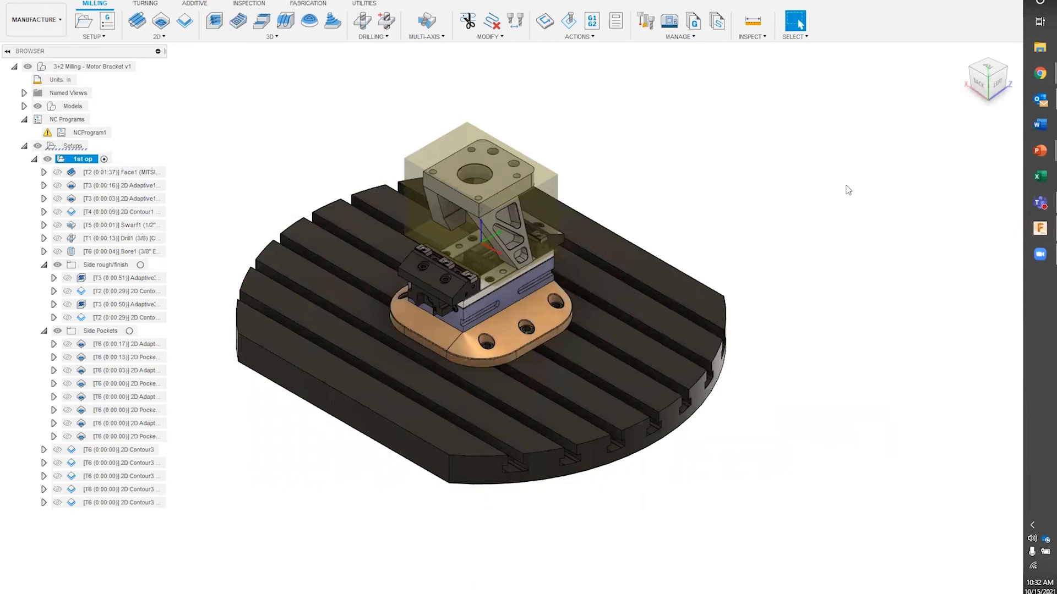
Open the Preview Features preferences and skim the available preview options, returning to the start of the list.
left_click(1008, 2)
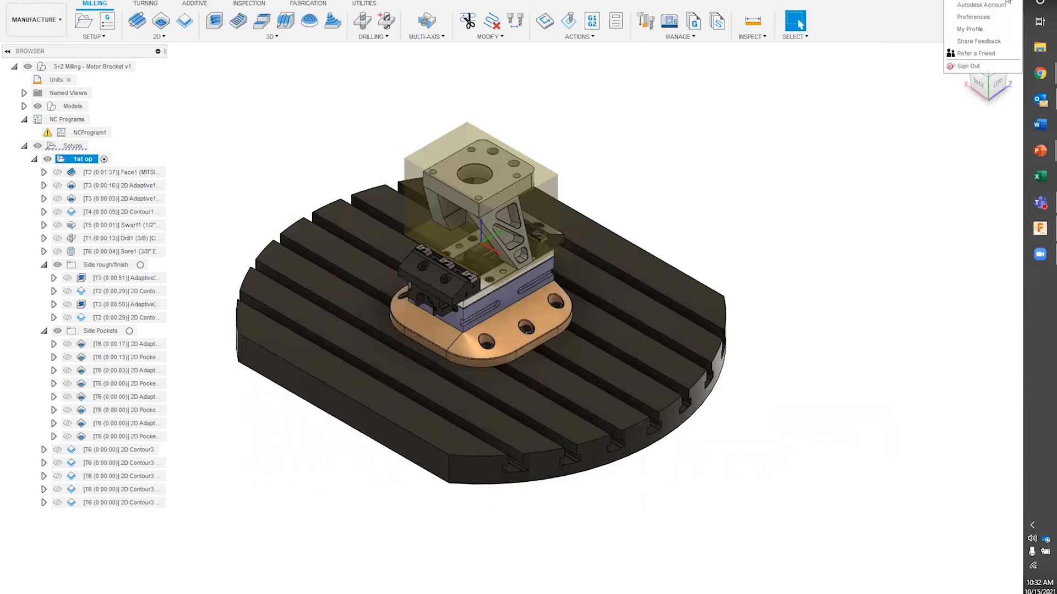
left_click(996, 16)
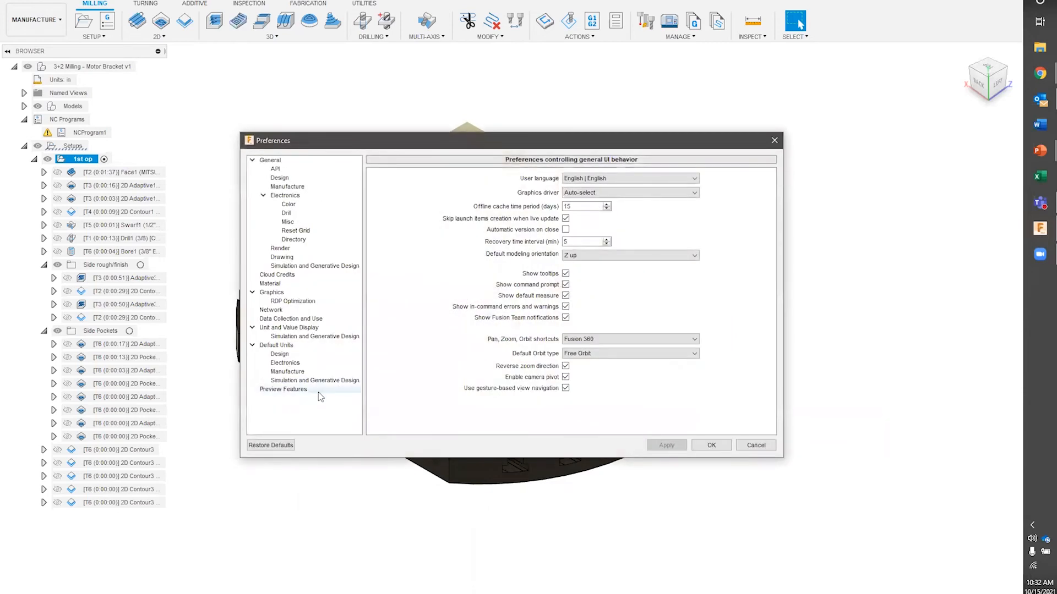
left_click(318, 391)
scroll(566, 283, "down", 6)
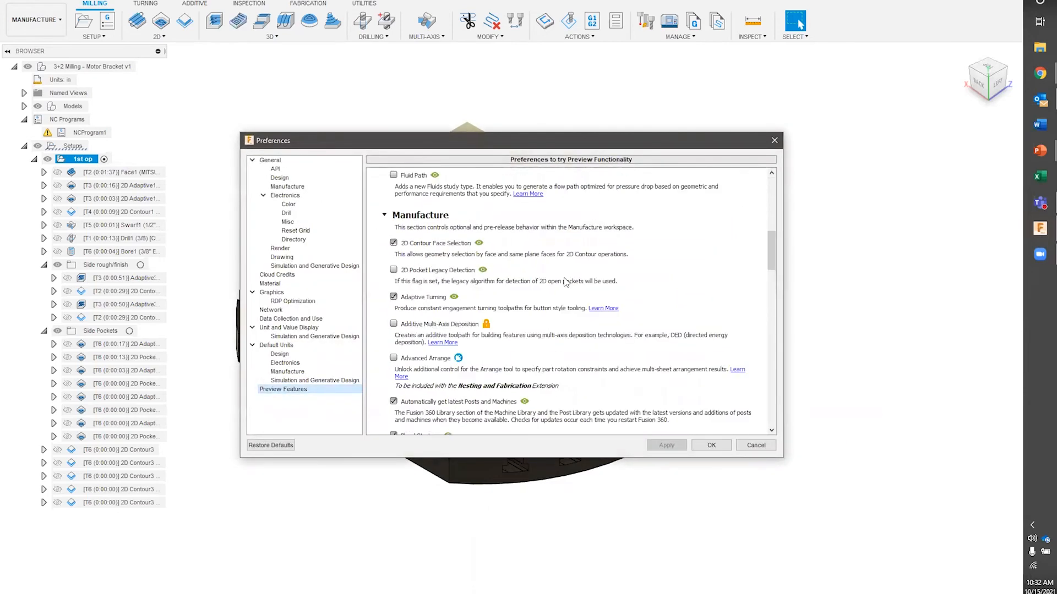
scroll(414, 220, "up", 5)
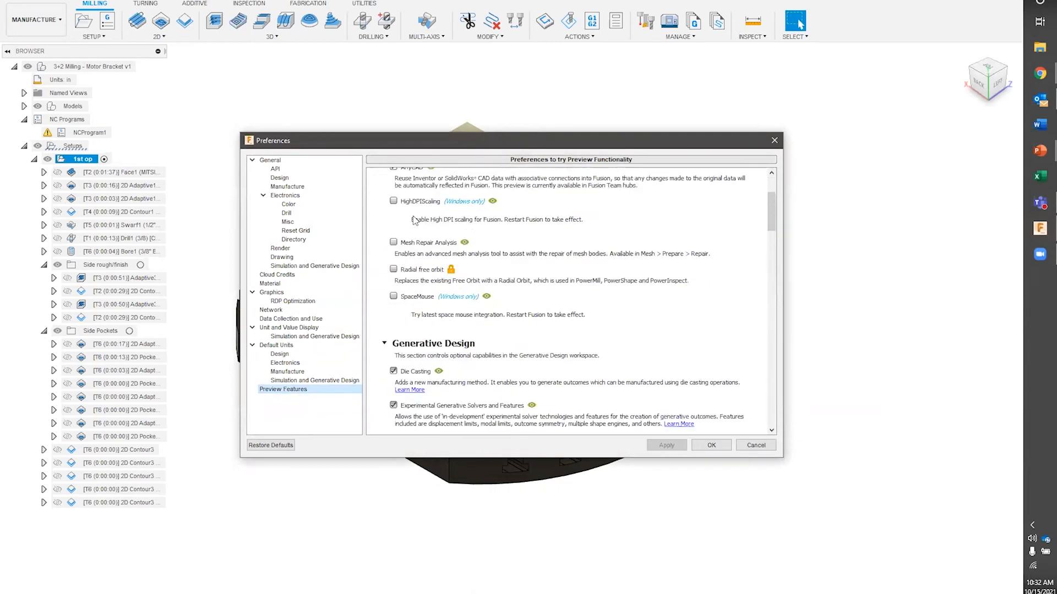
scroll(414, 220, "up", 2)
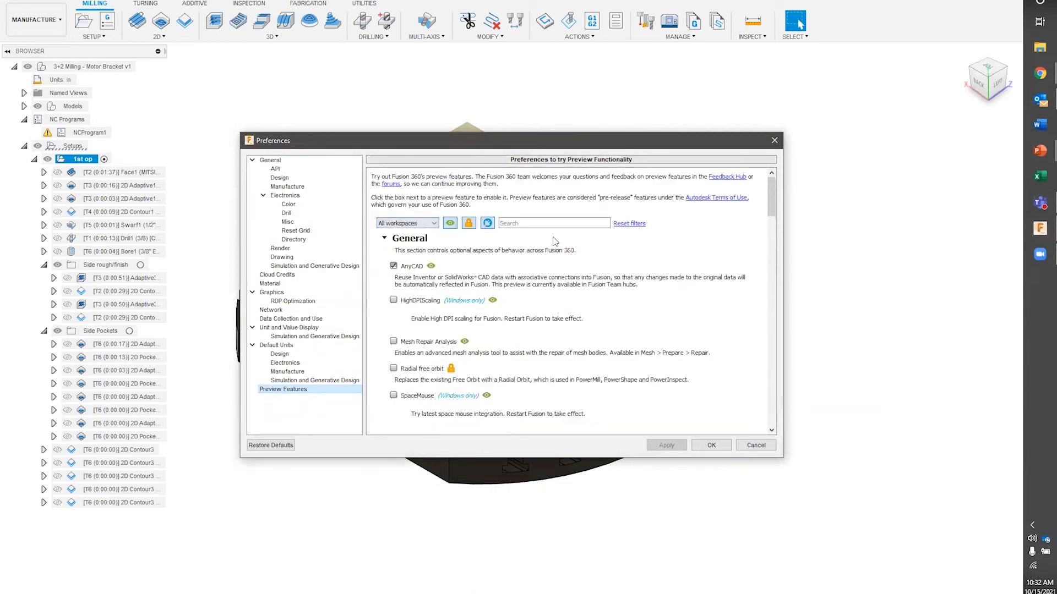
Read through the Generative Design and Manufacture preview features, including Machine Builder and Machine Simulation.
scroll(572, 226, "down", 2)
scroll(578, 219, "down", 2)
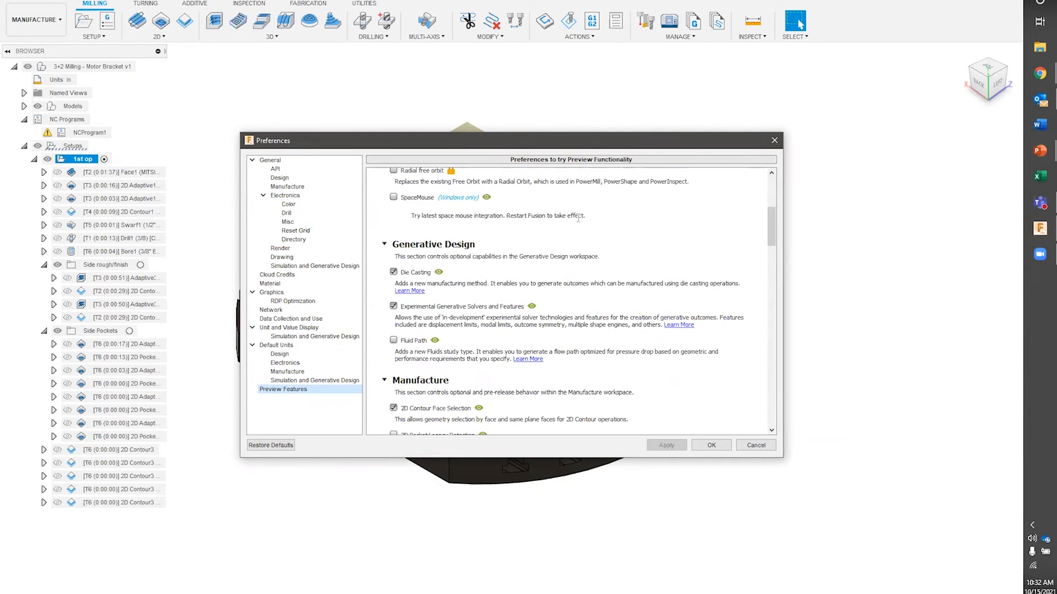
scroll(578, 218, "down", 1)
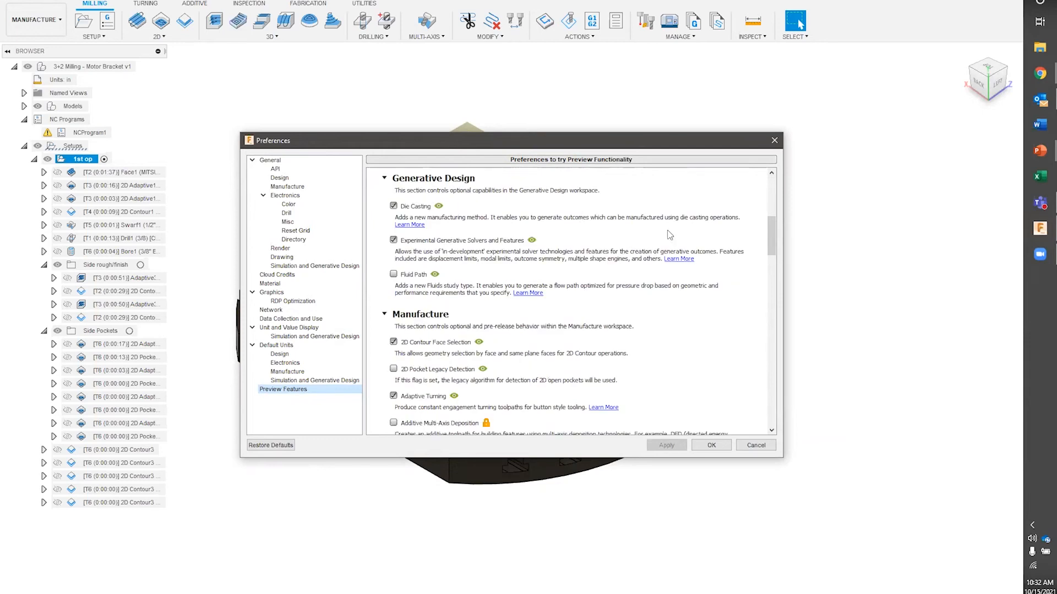
scroll(668, 234, "down", 1)
scroll(443, 253, "up", 2)
scroll(446, 251, "down", 3)
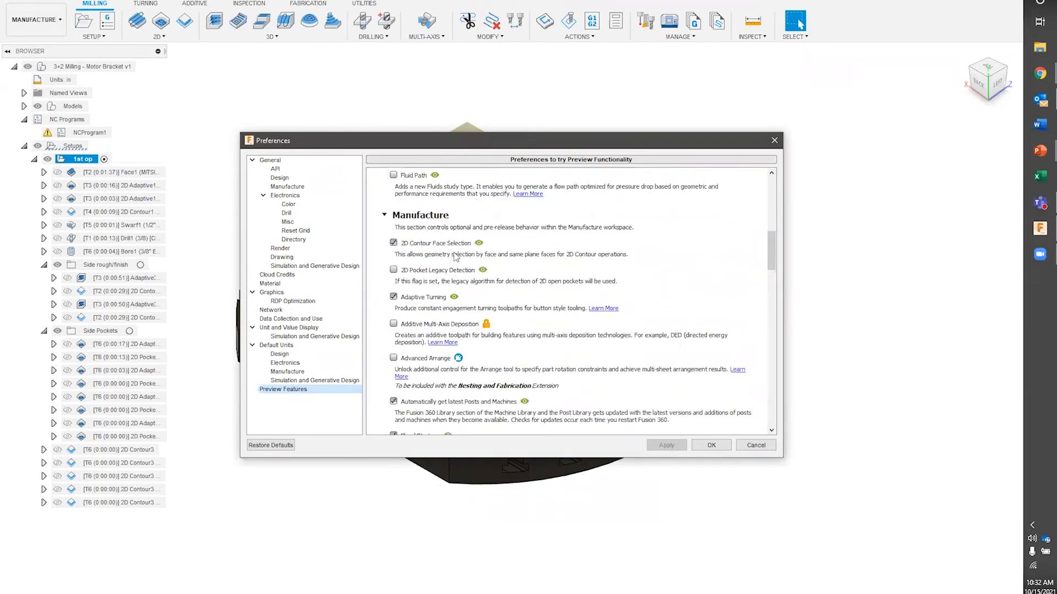
scroll(457, 251, "down", 1)
scroll(457, 252, "down", 5)
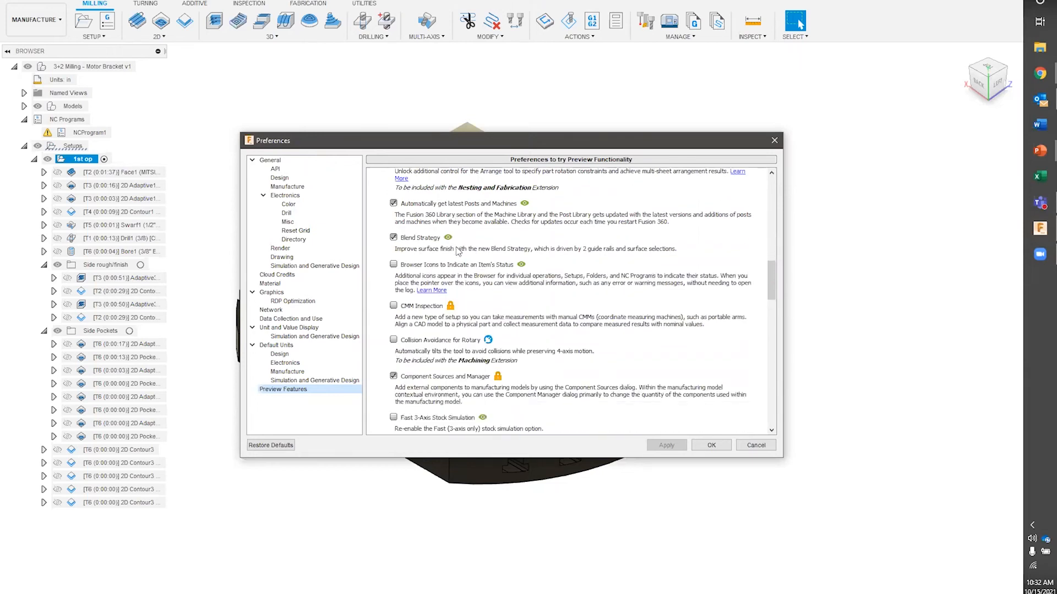
scroll(457, 252, "down", 5)
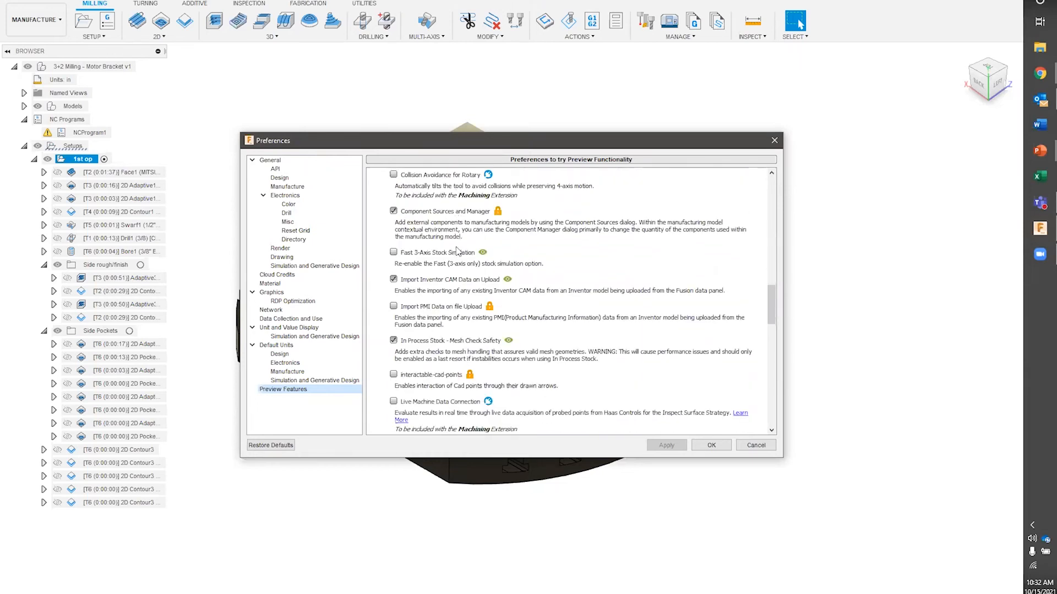
scroll(456, 252, "down", 1)
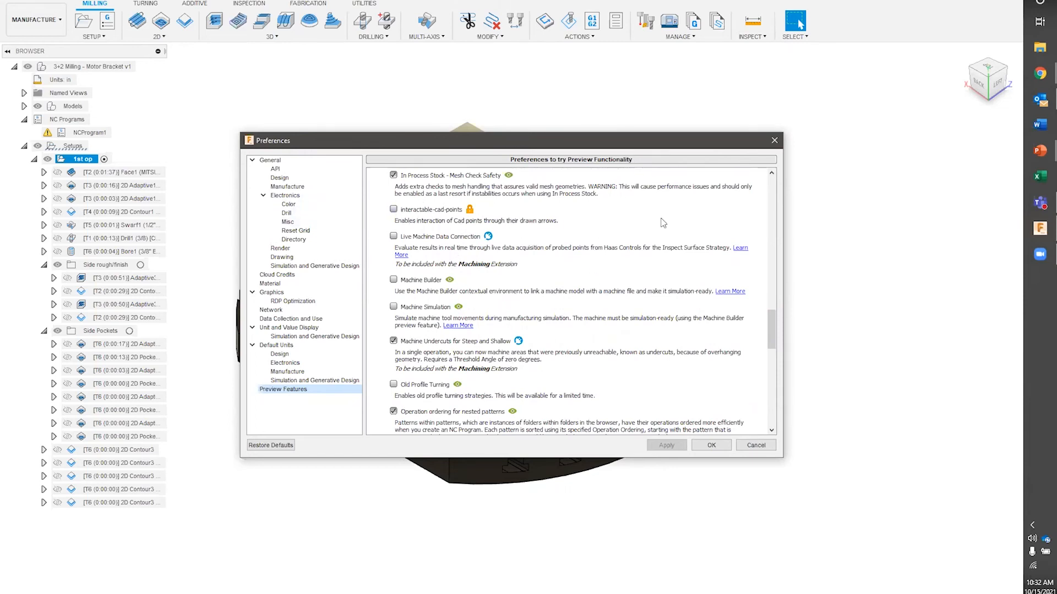
scroll(662, 223, "down", 2)
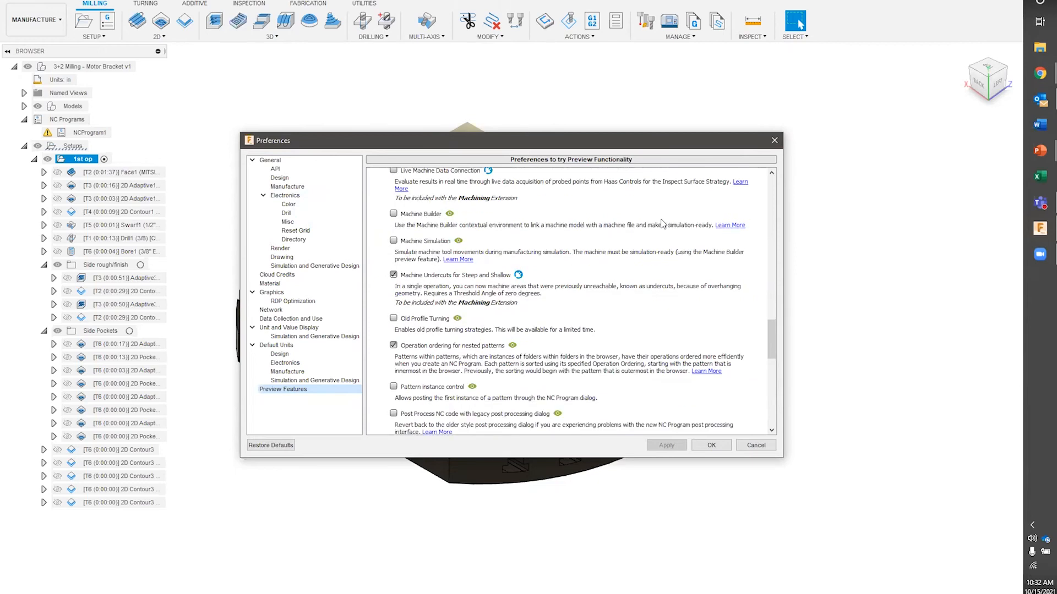
scroll(574, 258, "down", 1)
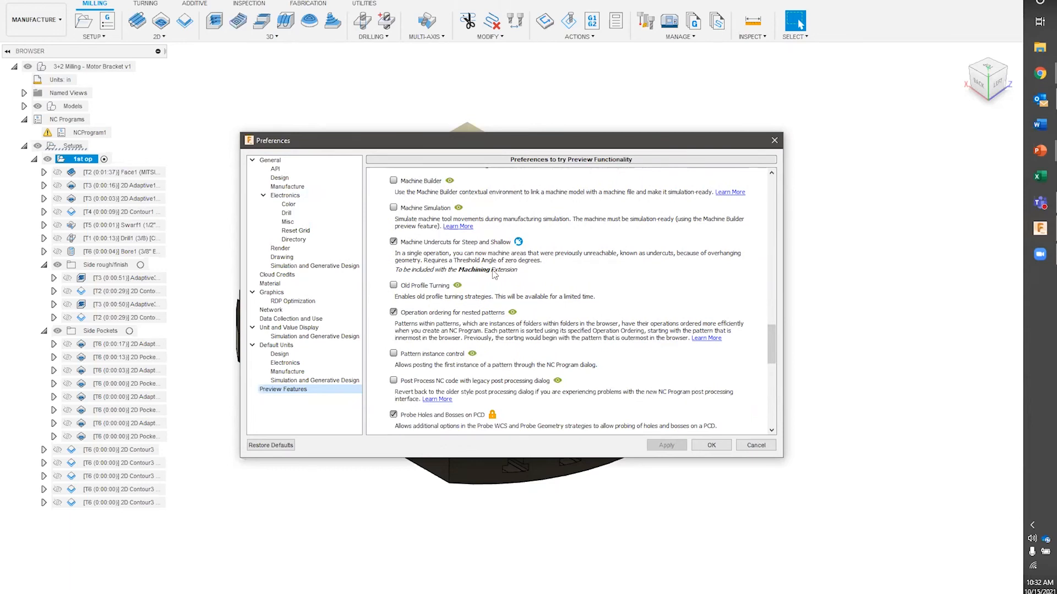
Enable the Machine Simulation preview feature and apply the preferences.
scroll(494, 275, "up", 1)
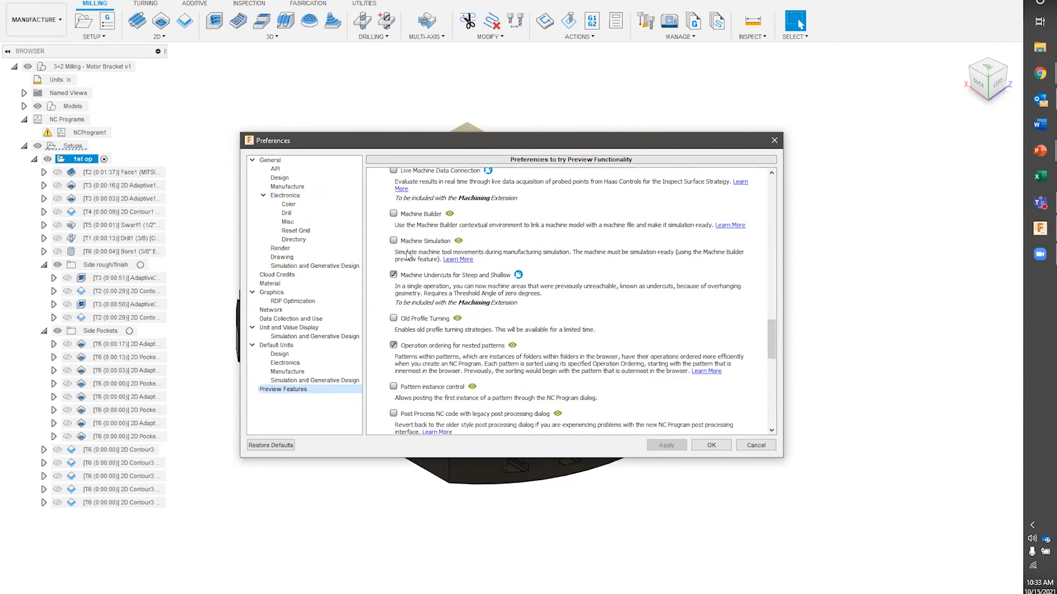
left_click(394, 241)
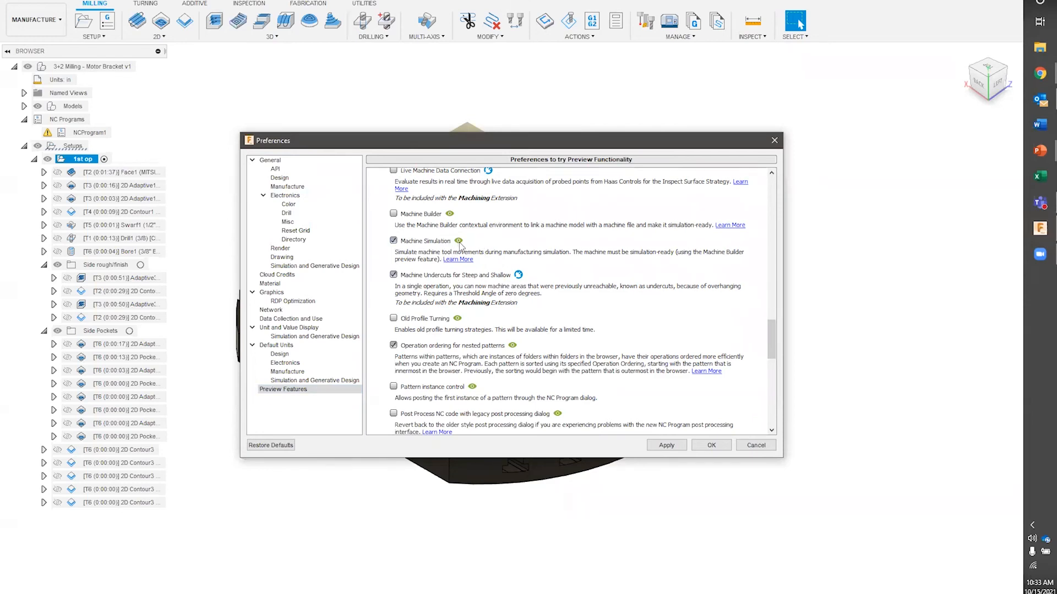
mouse_move(459, 243)
mouse_move(519, 277)
left_click(658, 447)
left_click(716, 446)
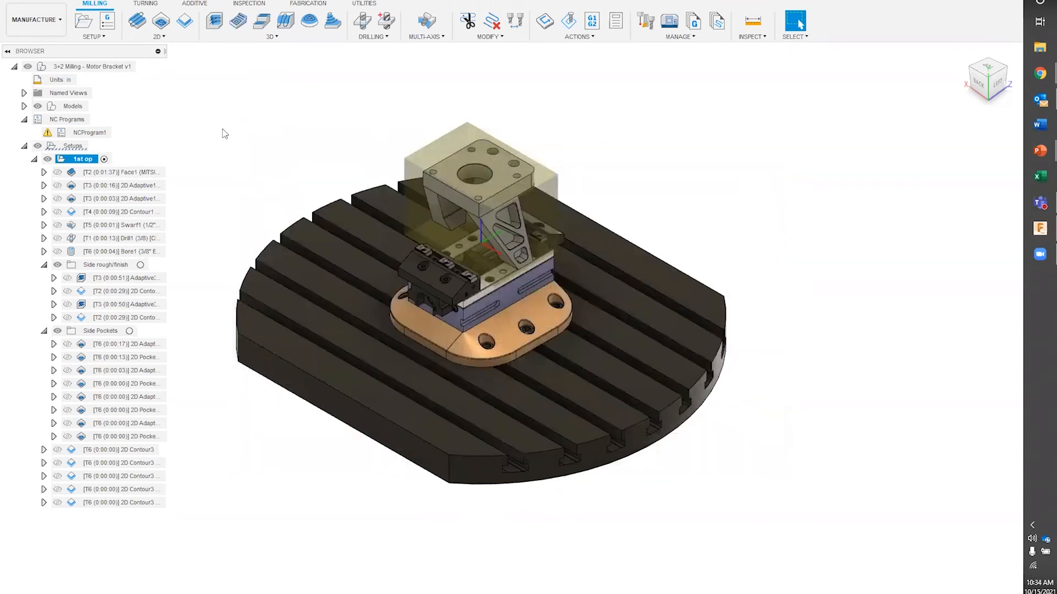
Reopen the 1st op setup and assign the simulation-ready HAAS UMC-750 from the Fusion 360 machine library as its machine.
right_click(85, 159)
left_click(128, 168)
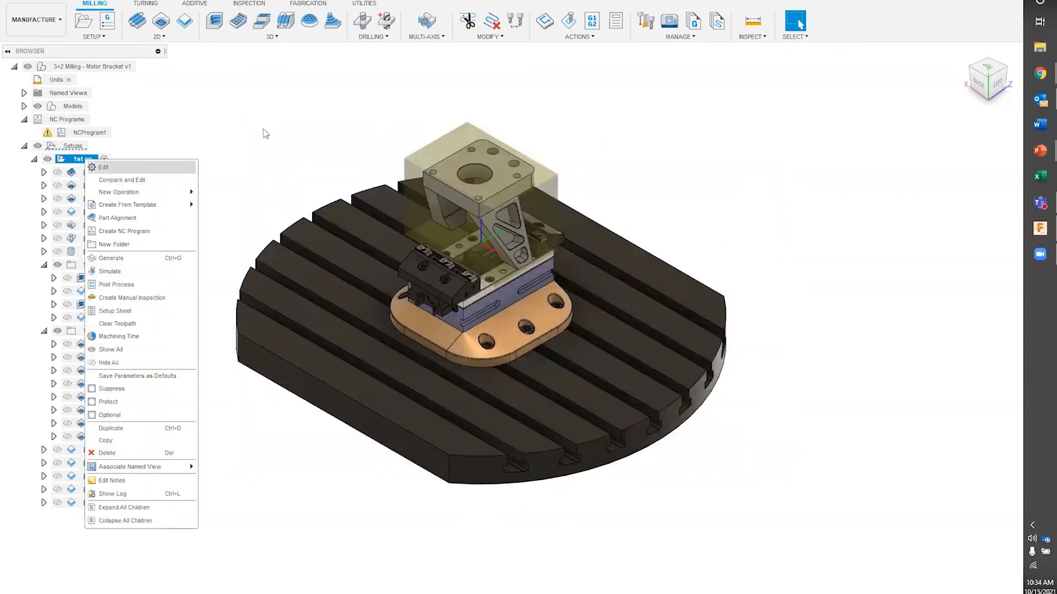
left_click_drag(783, 90, 738, 76)
left_click(755, 124)
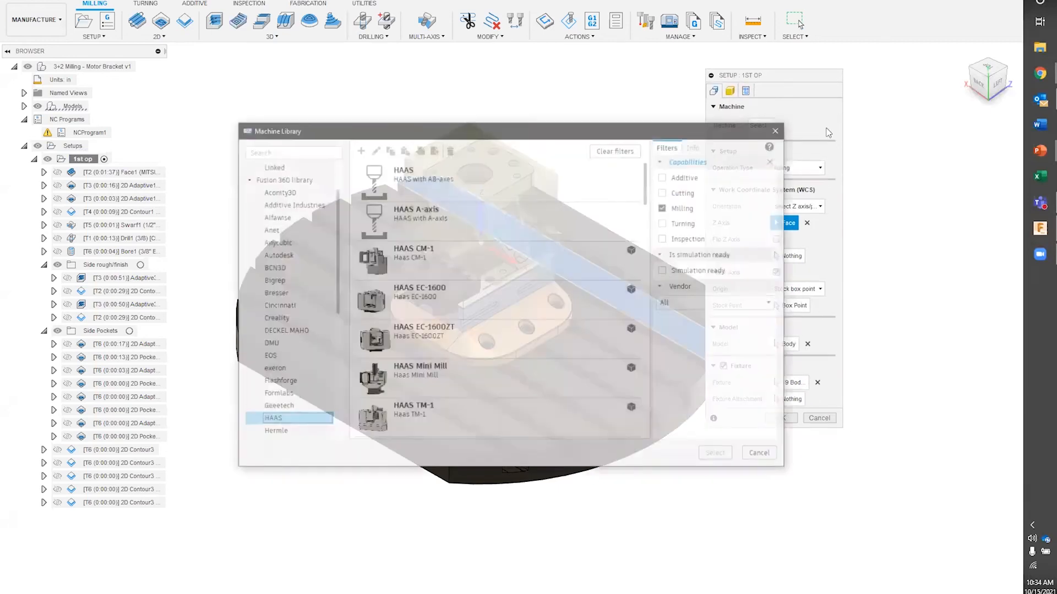
scroll(515, 217, "down", 3)
scroll(515, 208, "down", 20)
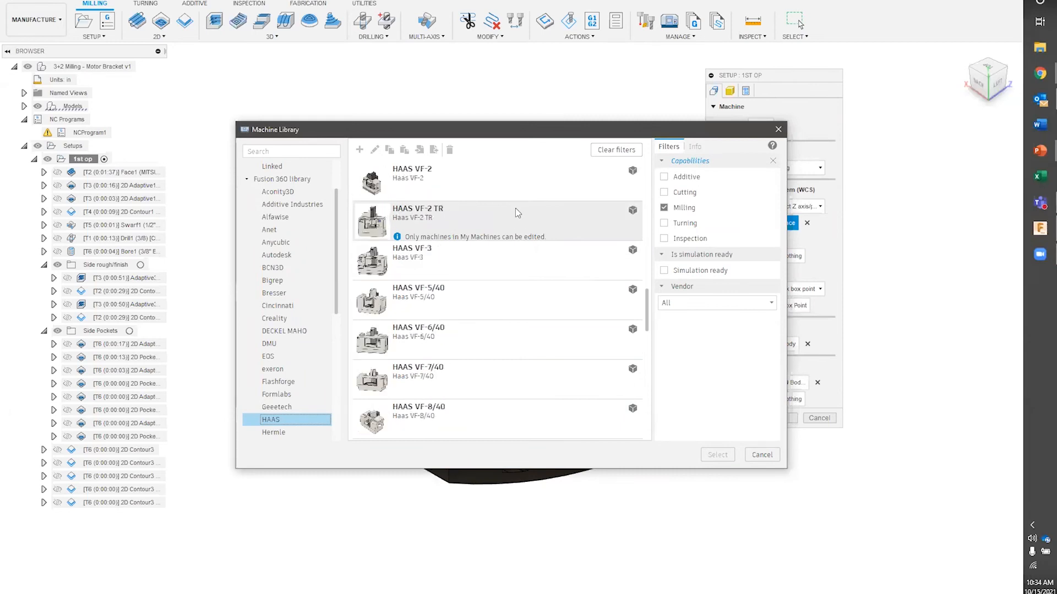
scroll(633, 407, "down", 15)
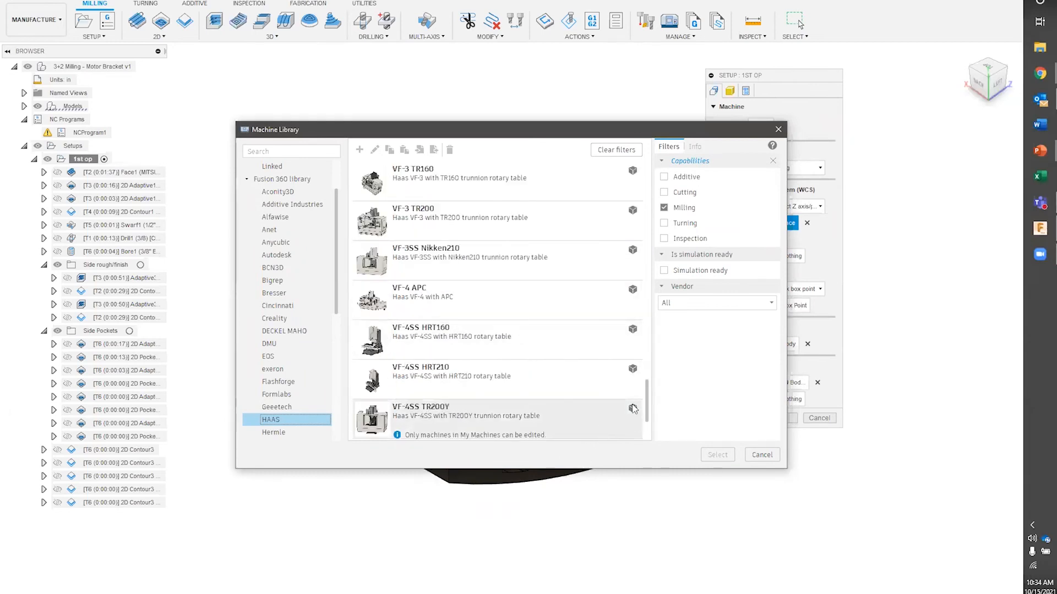
scroll(633, 407, "up", 10)
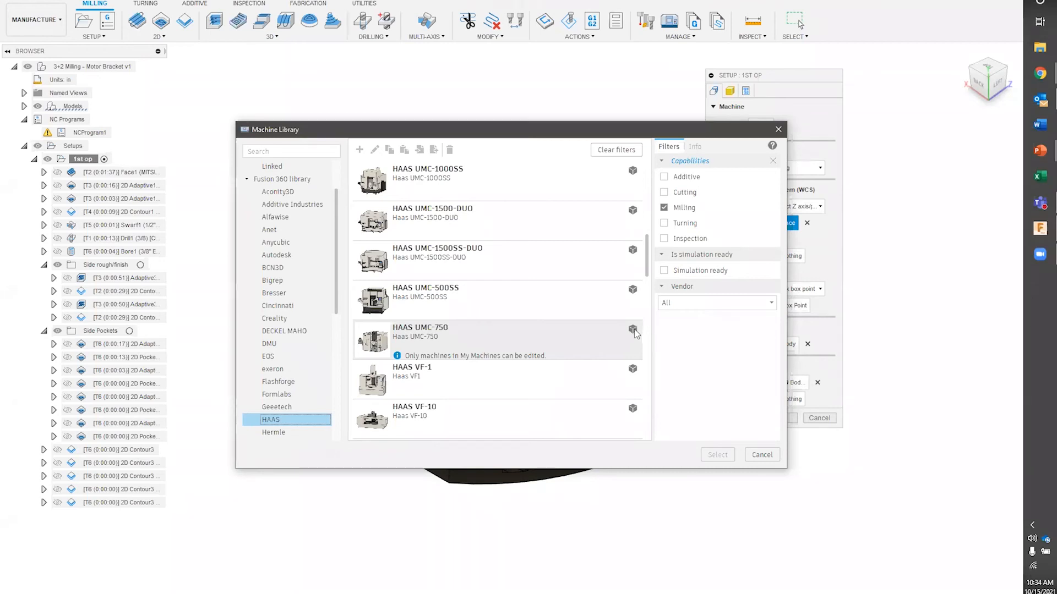
mouse_move(635, 330)
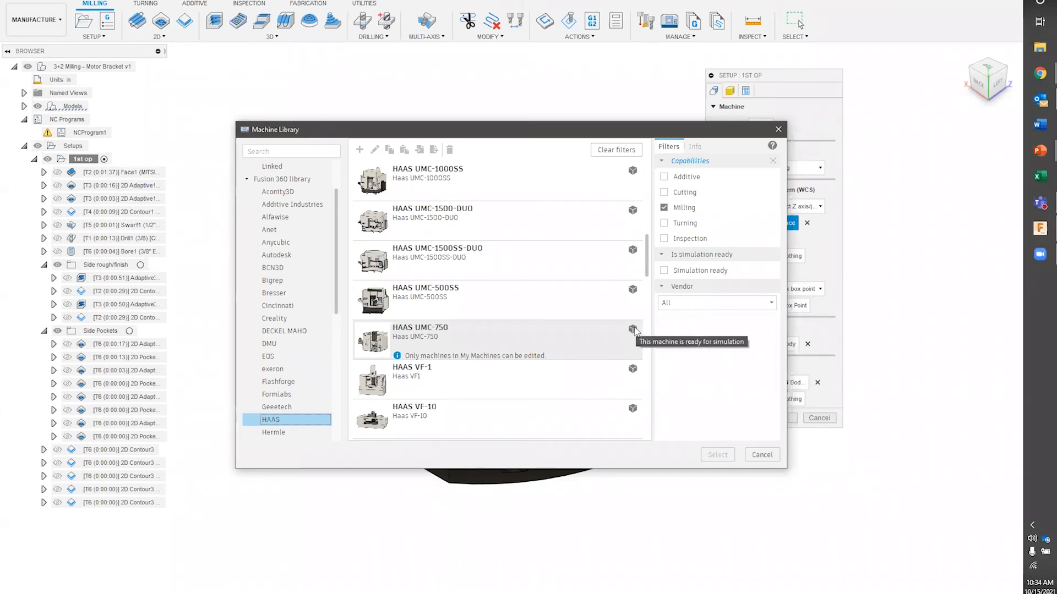
left_click(588, 328)
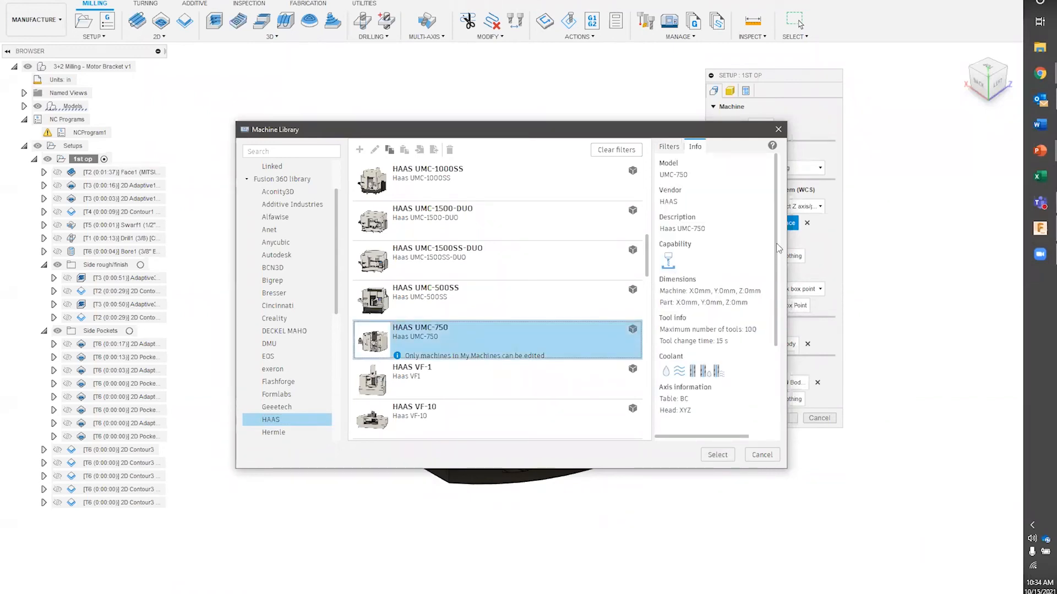
left_click_drag(778, 248, 782, 347)
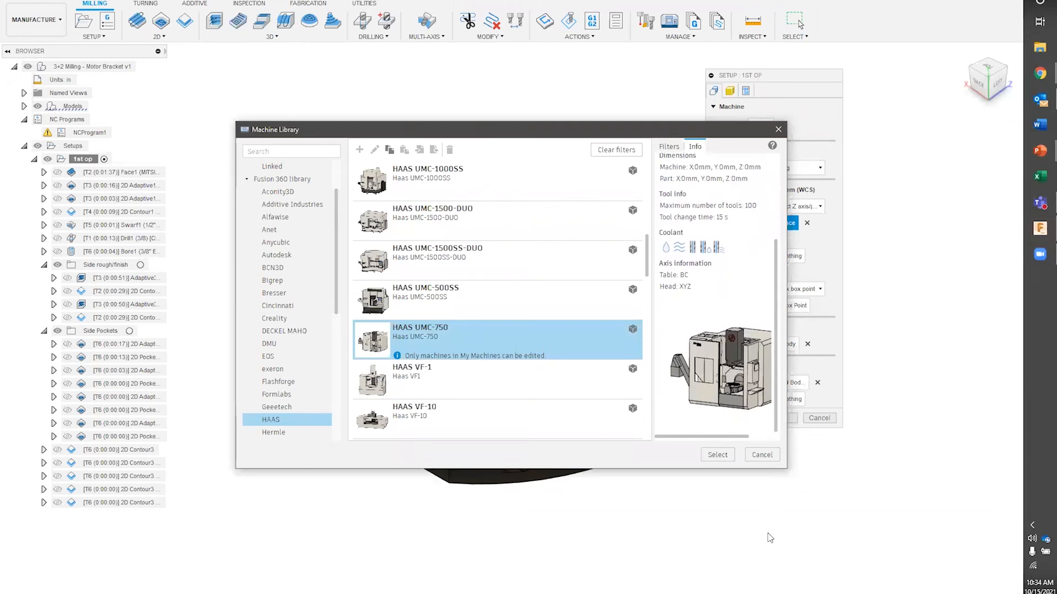
left_click(717, 455)
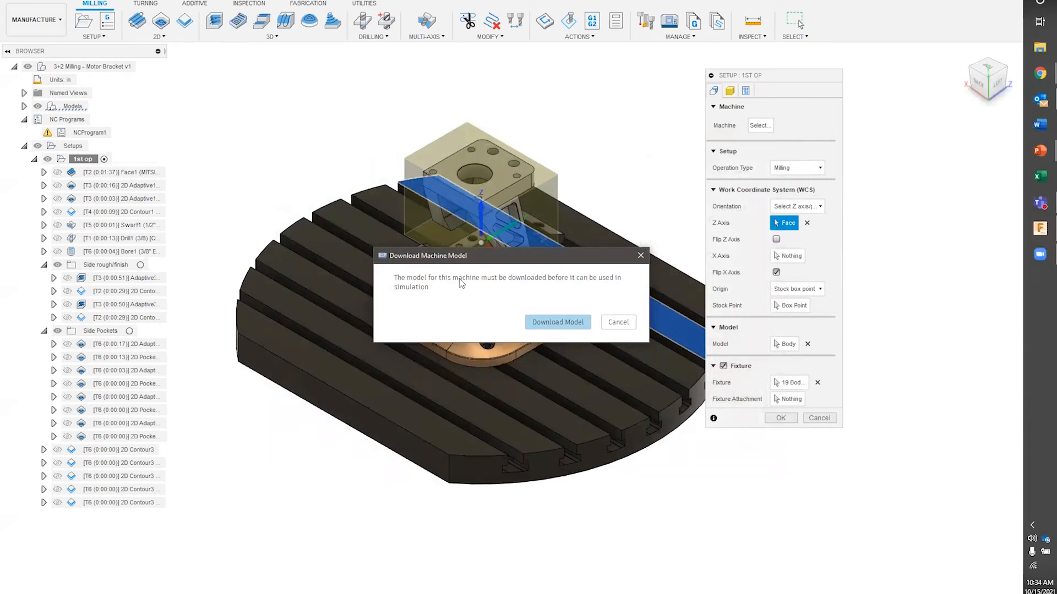
Download the machine's model and save it as AA_haas umc750.f3d in the Webinar 68 Manufacturing Updates folder.
left_click(567, 324)
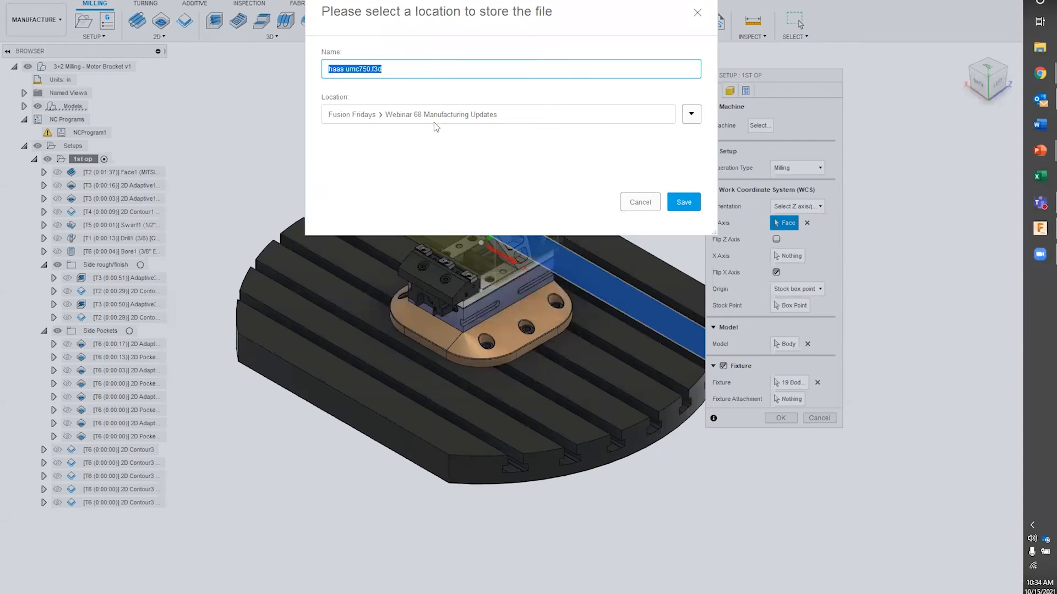
left_click(327, 70)
type("AA_")
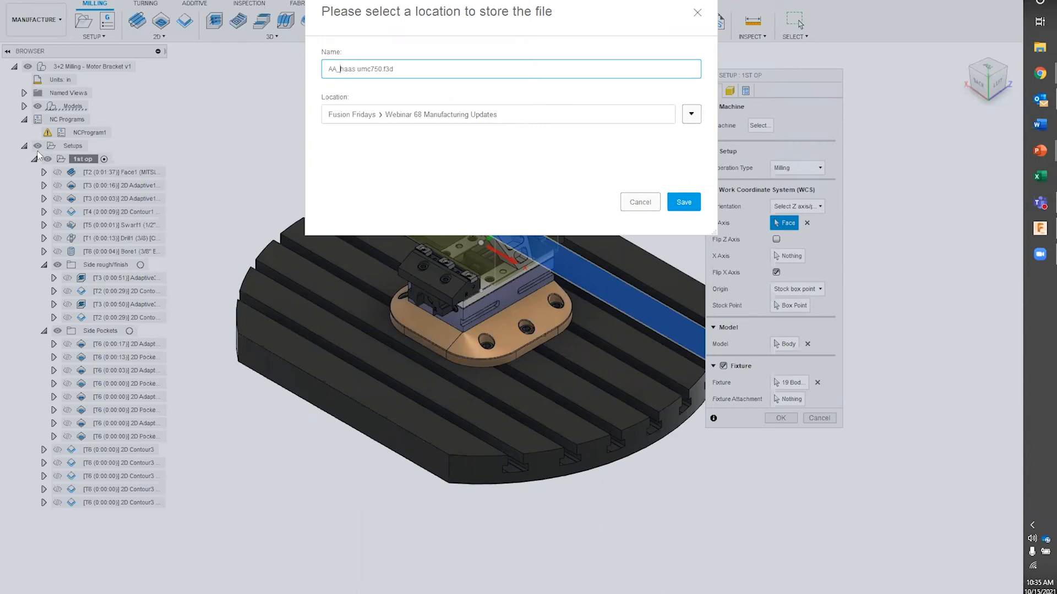
left_click(673, 198)
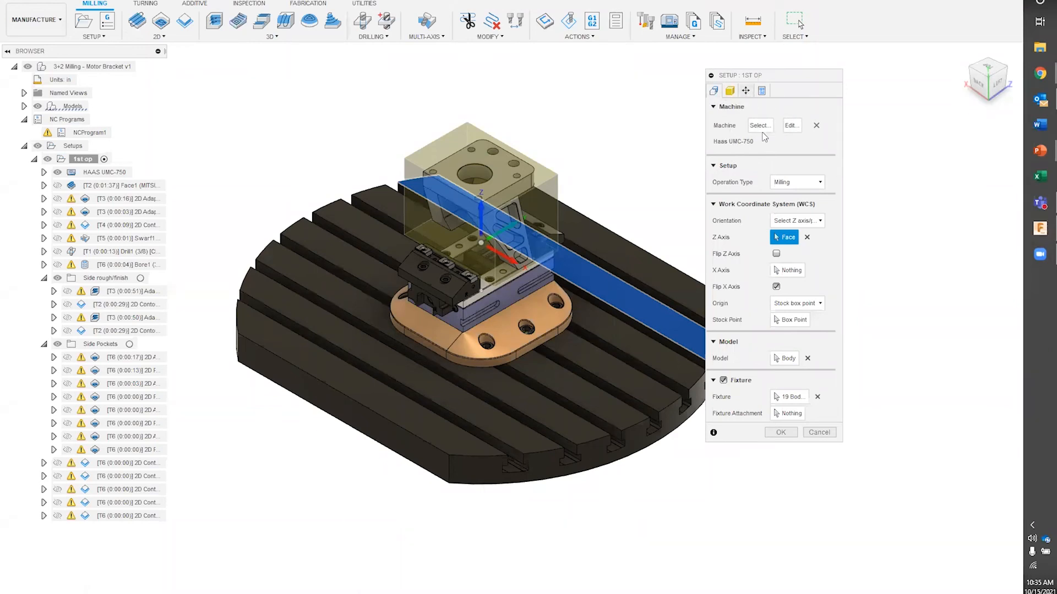
Examine the part position on the machine's table with its fixture box point attachment, and accept the setup.
left_click(745, 90)
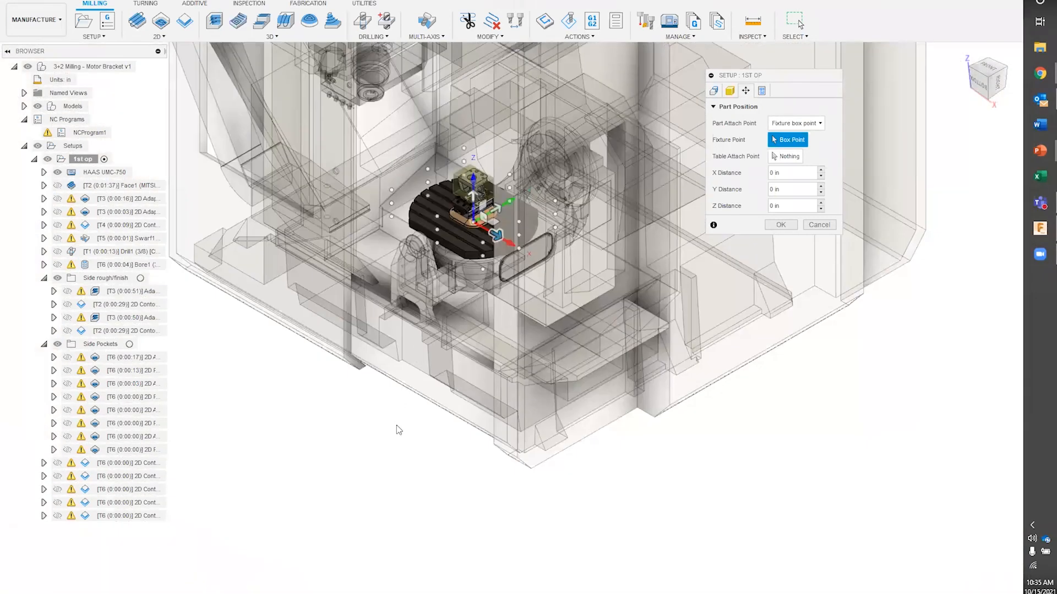
middle_click_drag(374, 380, 388, 359, "shift")
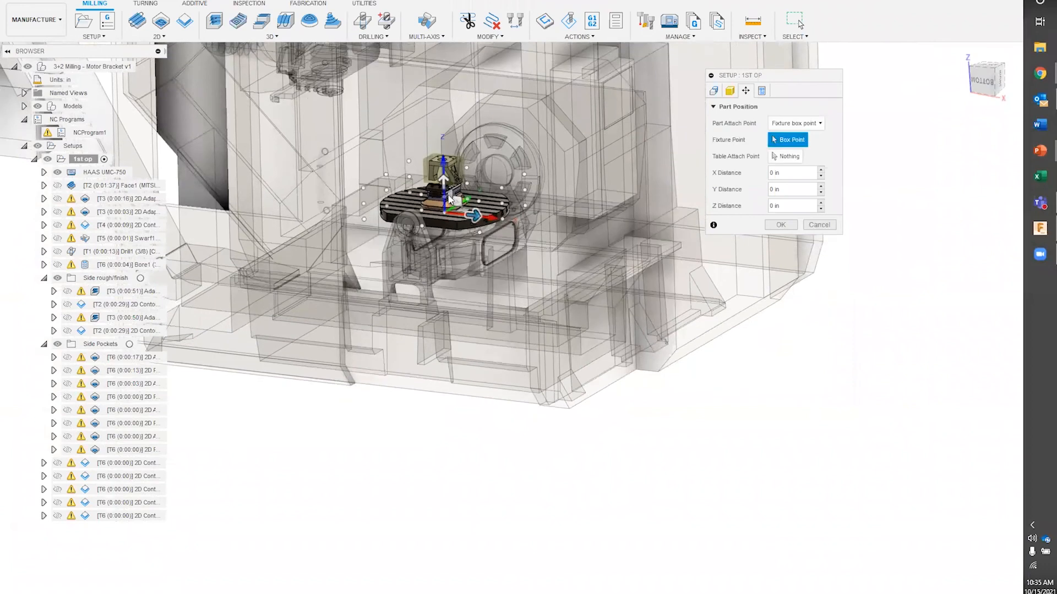
scroll(442, 201, "up", 3)
scroll(442, 201, "up", 2)
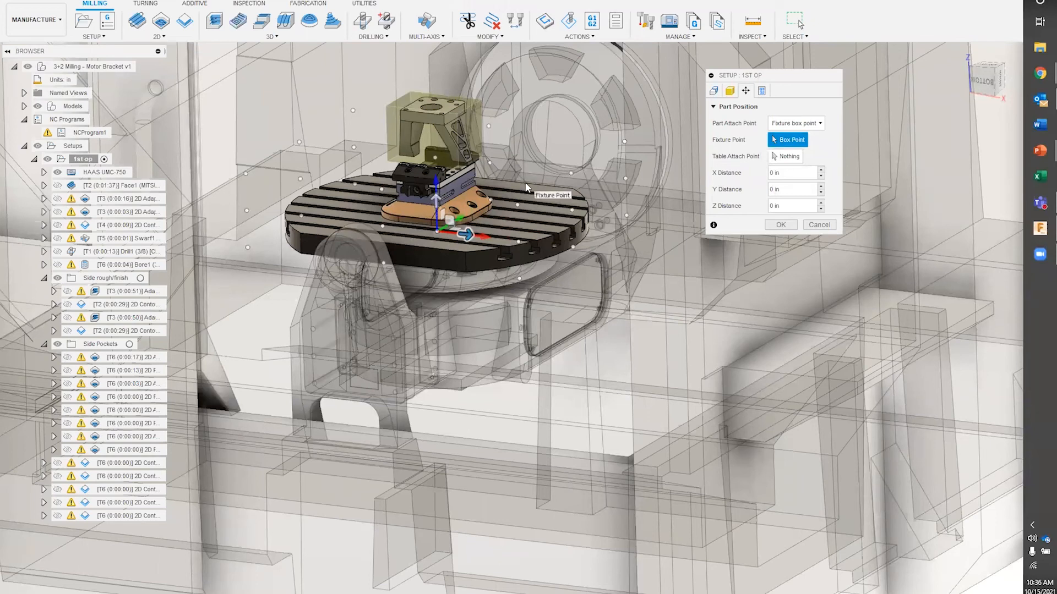
left_click(780, 222)
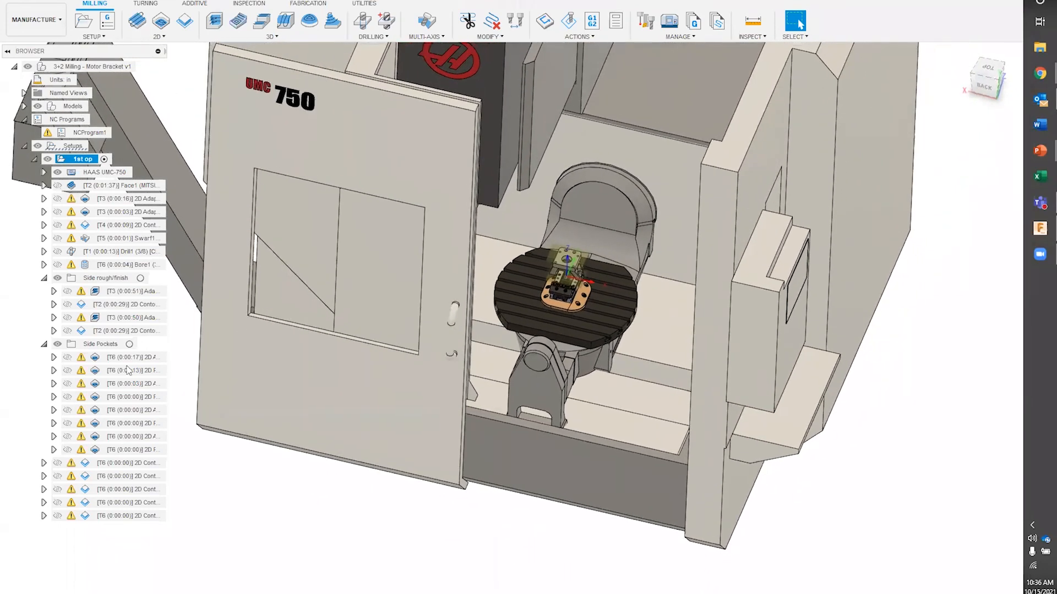
Simulate the first Adaptive and 2D Contour2 operations of the Side rough/finish folder and watch the machine's motion.
left_click(138, 292)
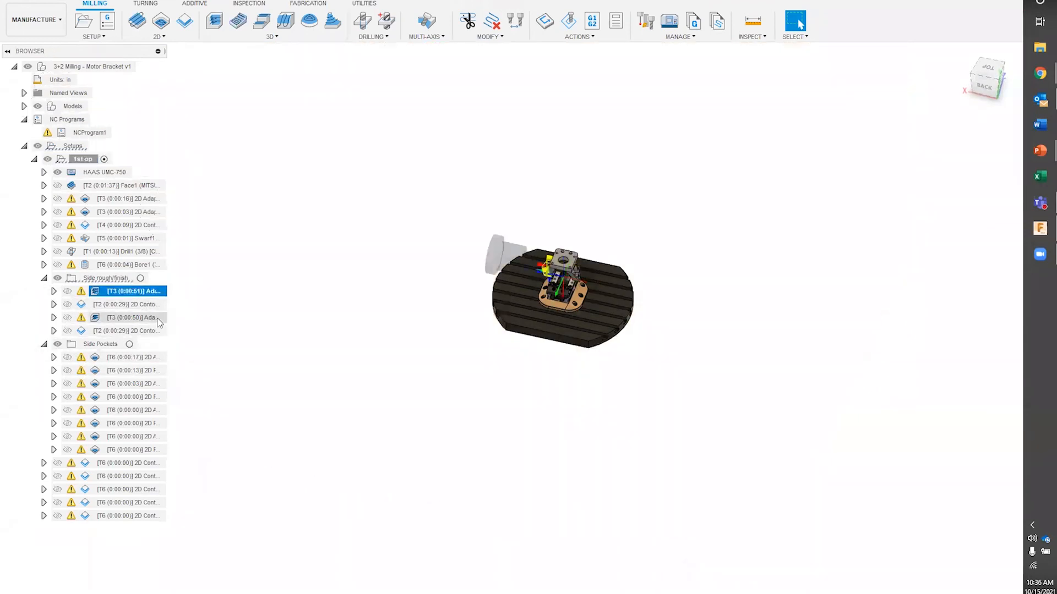
left_click(132, 304, "ctrl")
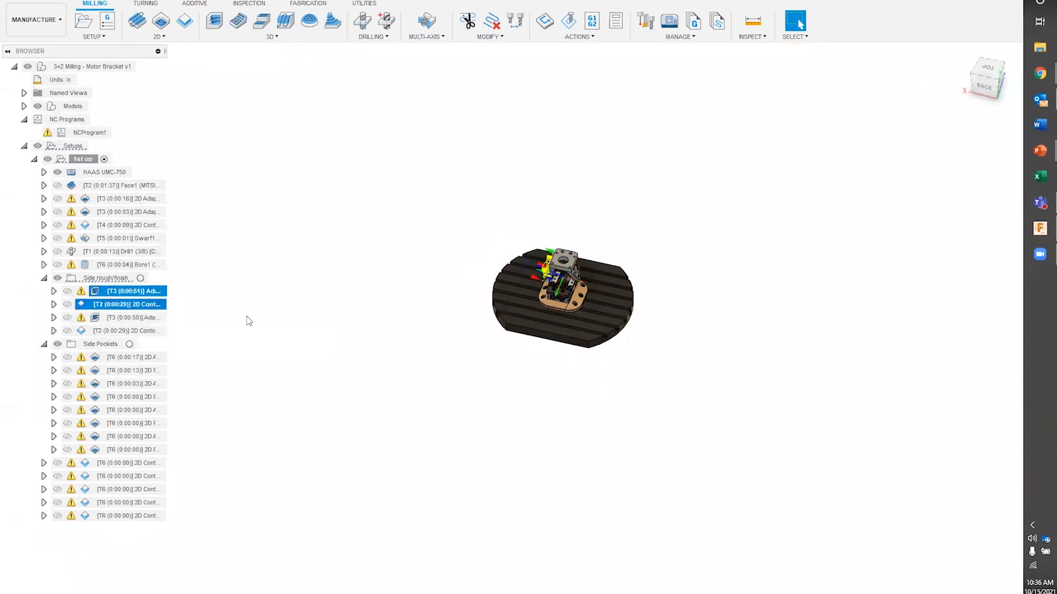
left_click(567, 24)
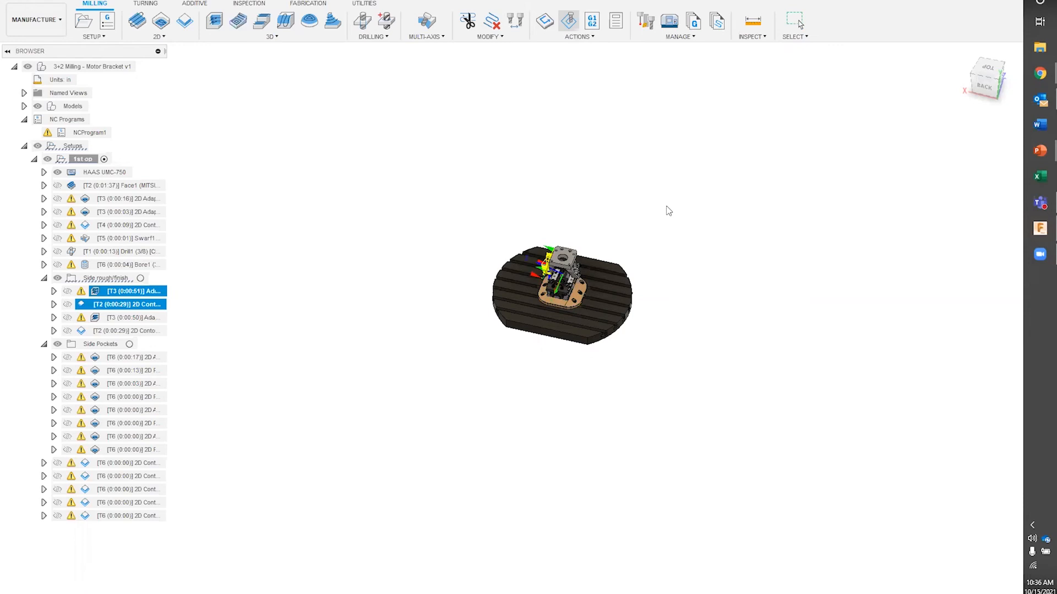
scroll(506, 302, "up", 5)
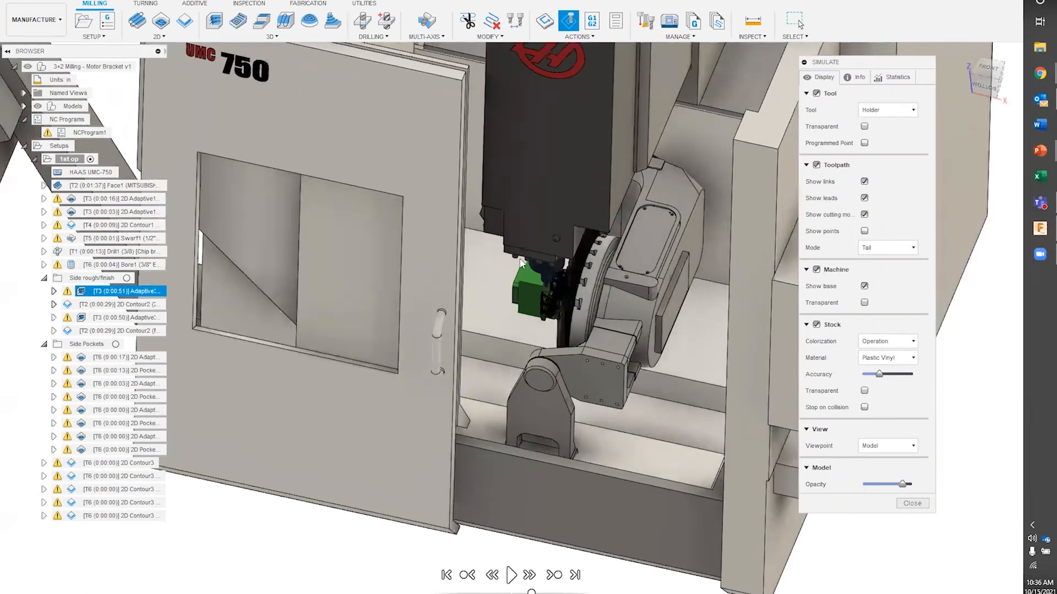
scroll(551, 426, "down", 2)
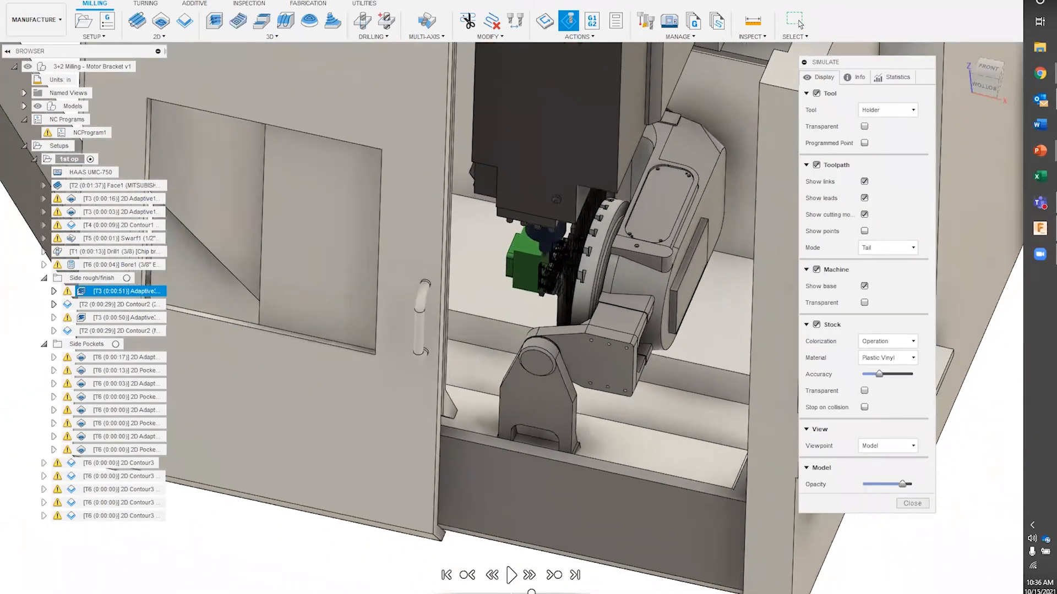
left_click(511, 576)
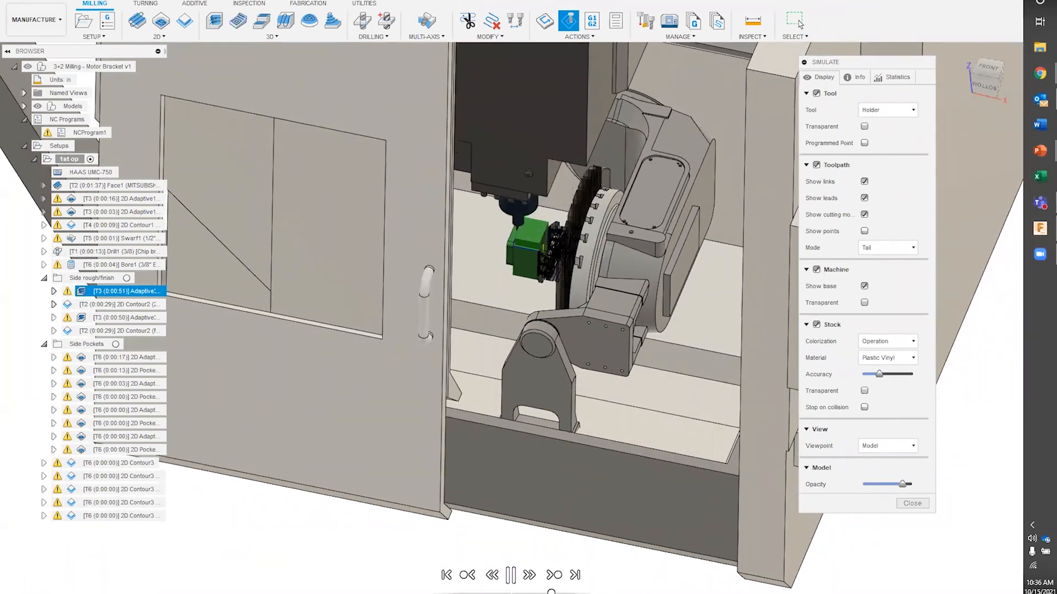
scroll(567, 485, "down", 3)
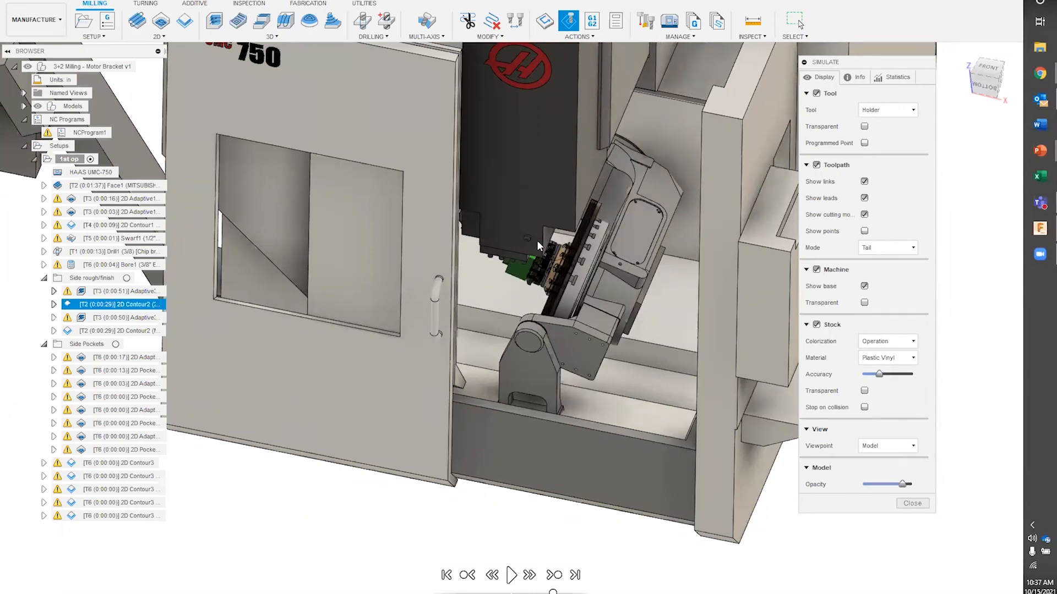
scroll(533, 265, "up", 2)
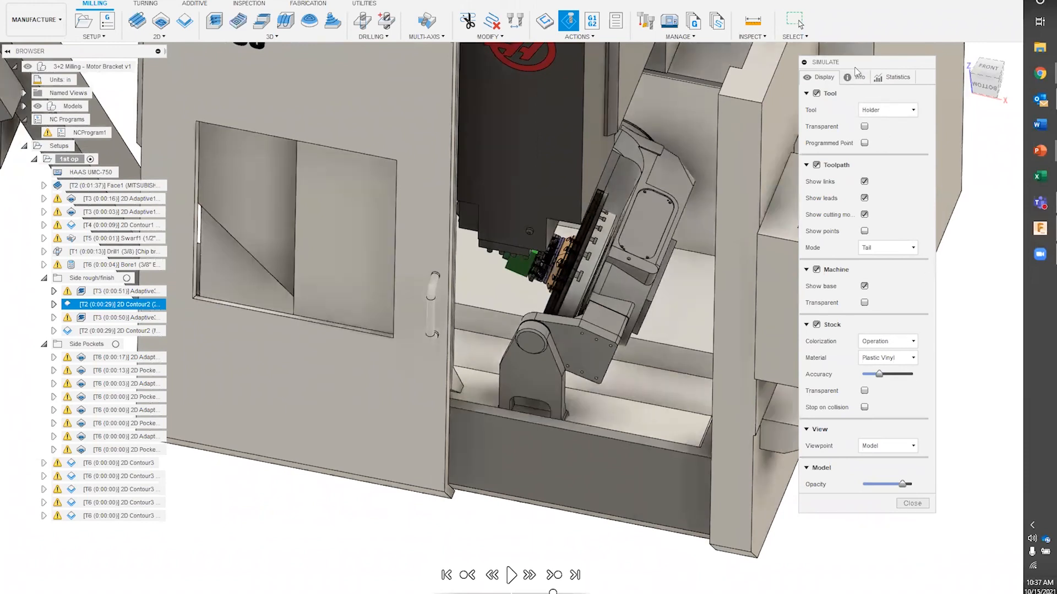
Review the simulation's position and verification information and its machining statistics, inspect the machine closely, and exit the simulation.
left_click(856, 74)
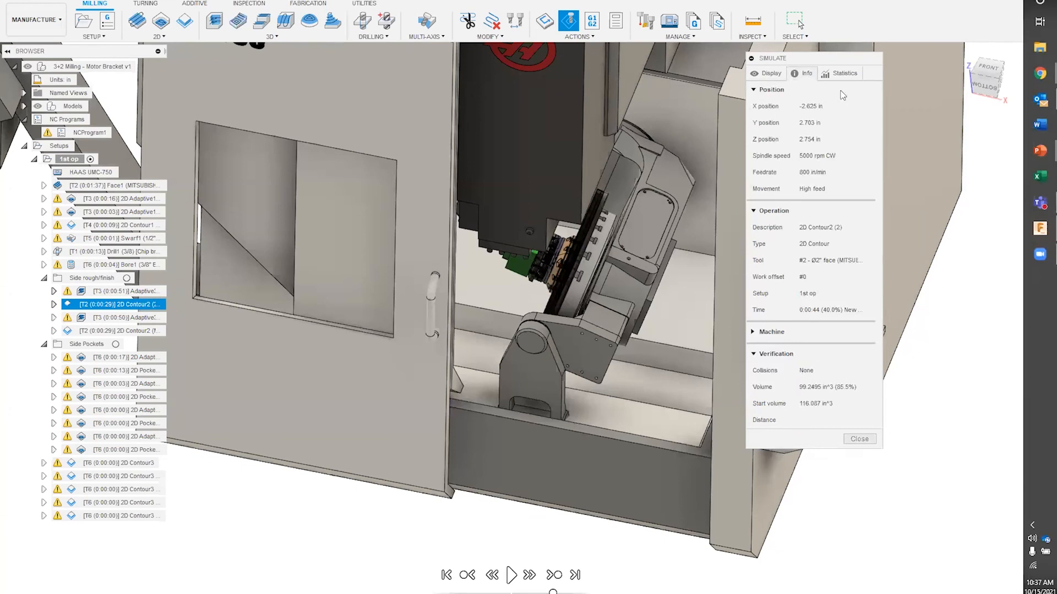
left_click(845, 74)
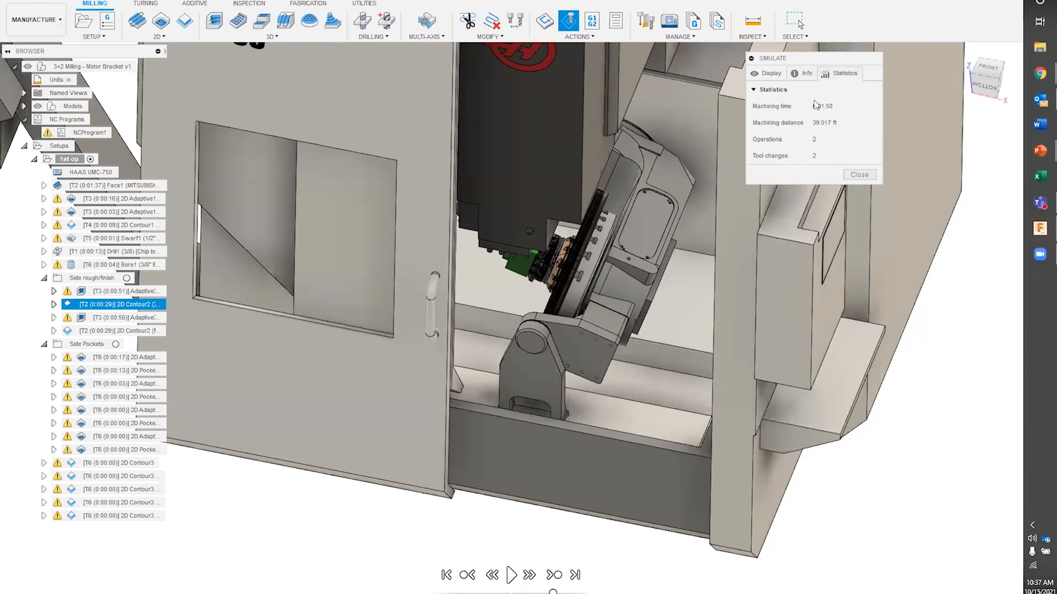
scroll(590, 275, "up", 1)
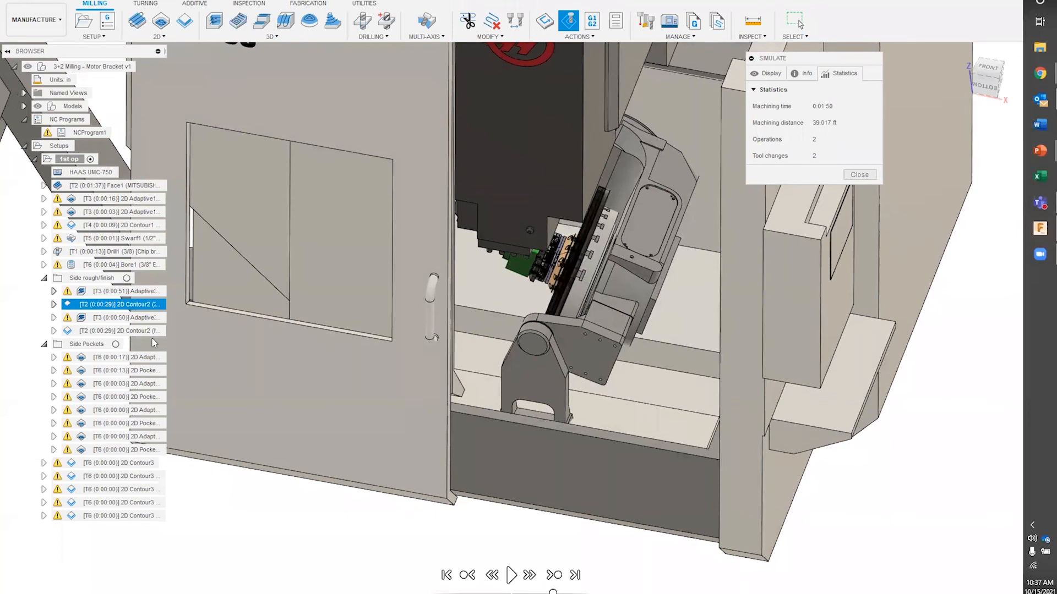
scroll(664, 312, "up", 1)
scroll(652, 313, "up", 2)
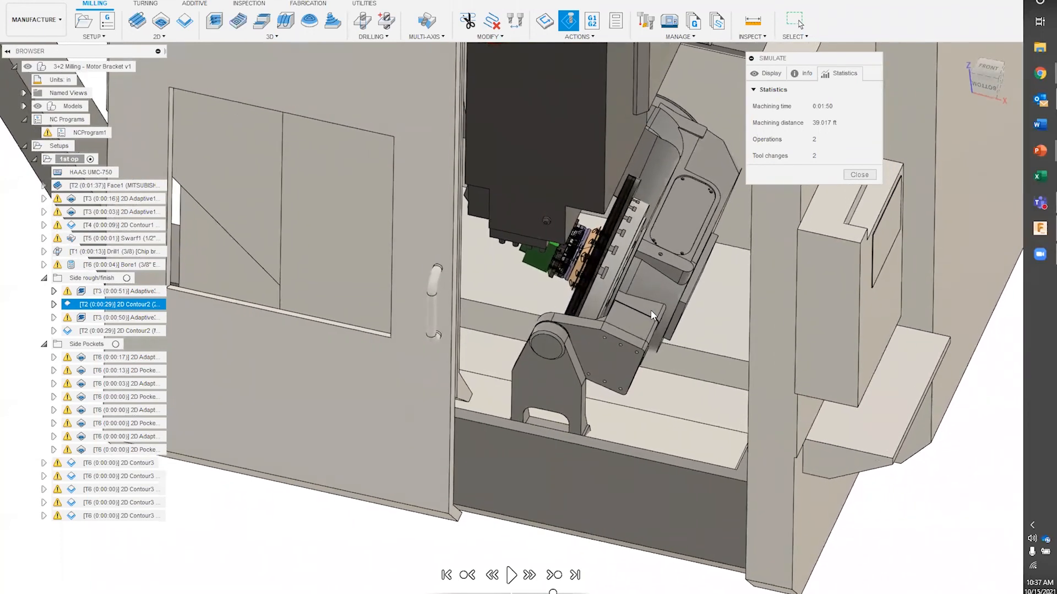
scroll(652, 311, "down", 3)
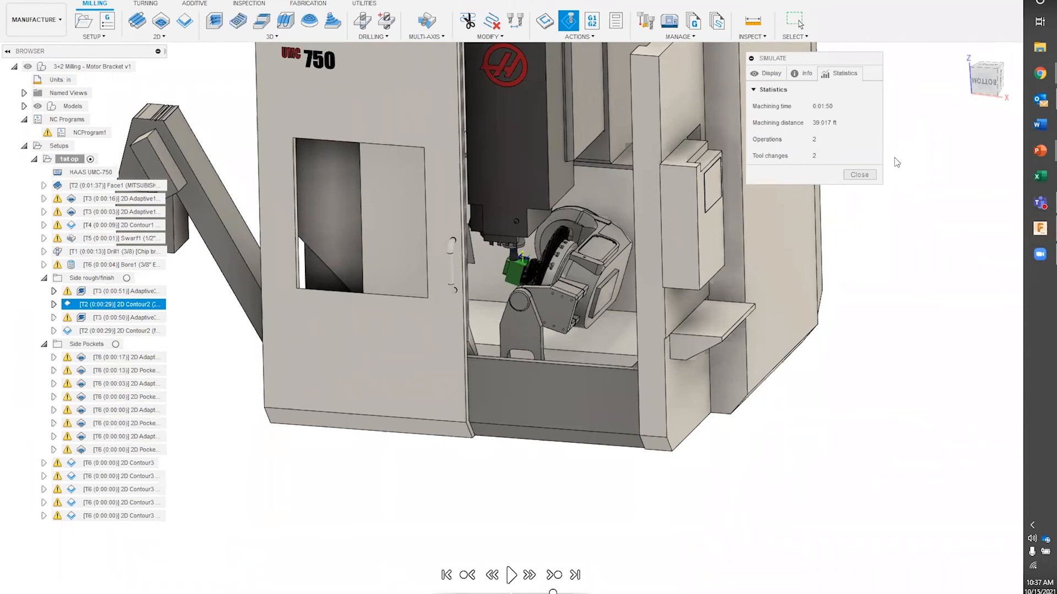
left_click(857, 175)
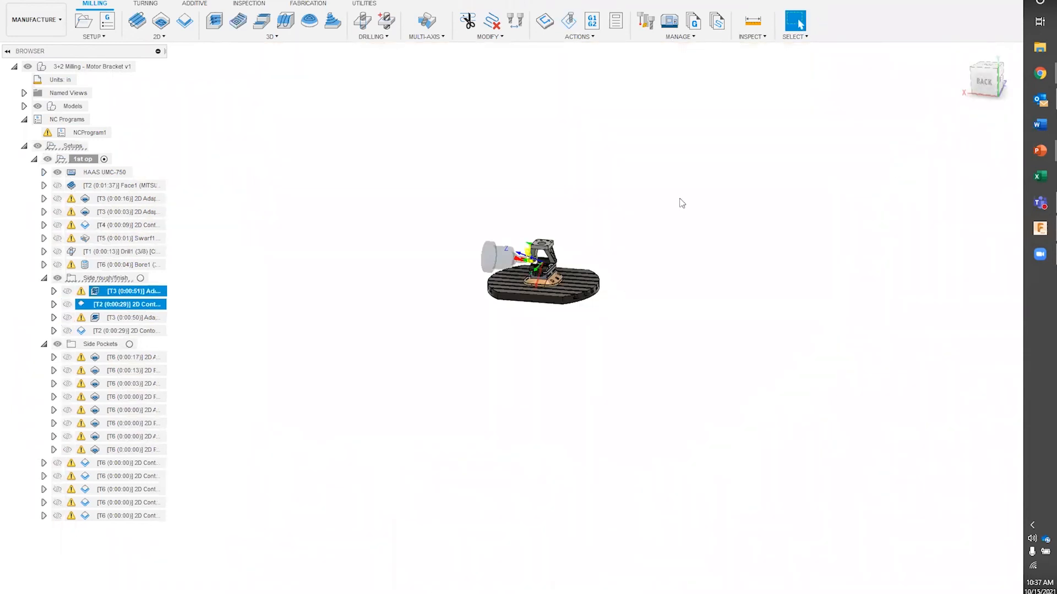
Switch to the running PowerPoint slide show of the manufacturing update presentation.
key("alt+Tab")
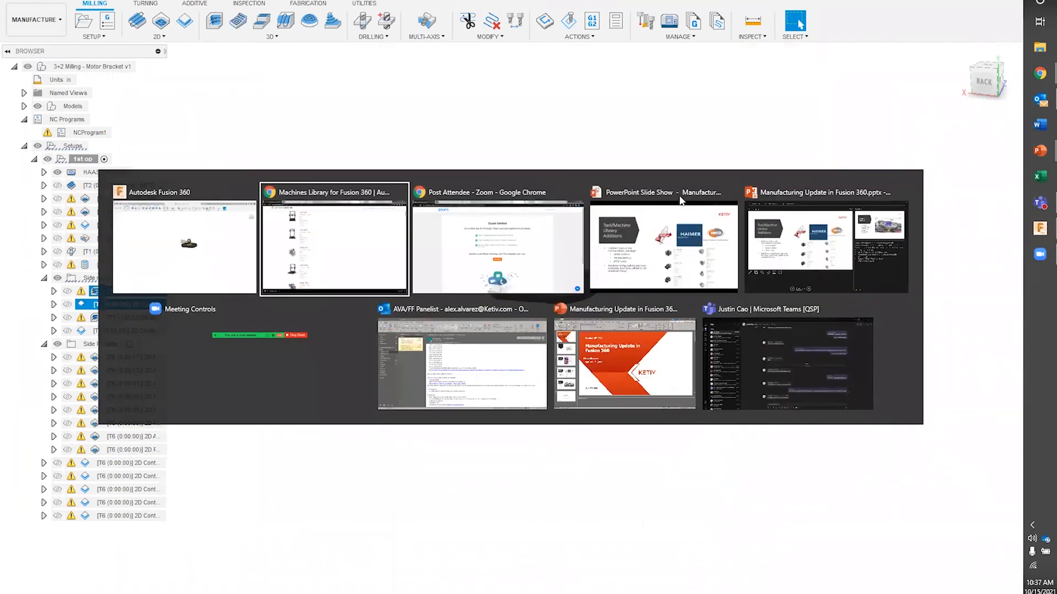
key("alt+Tab")
key("alt+Tab")
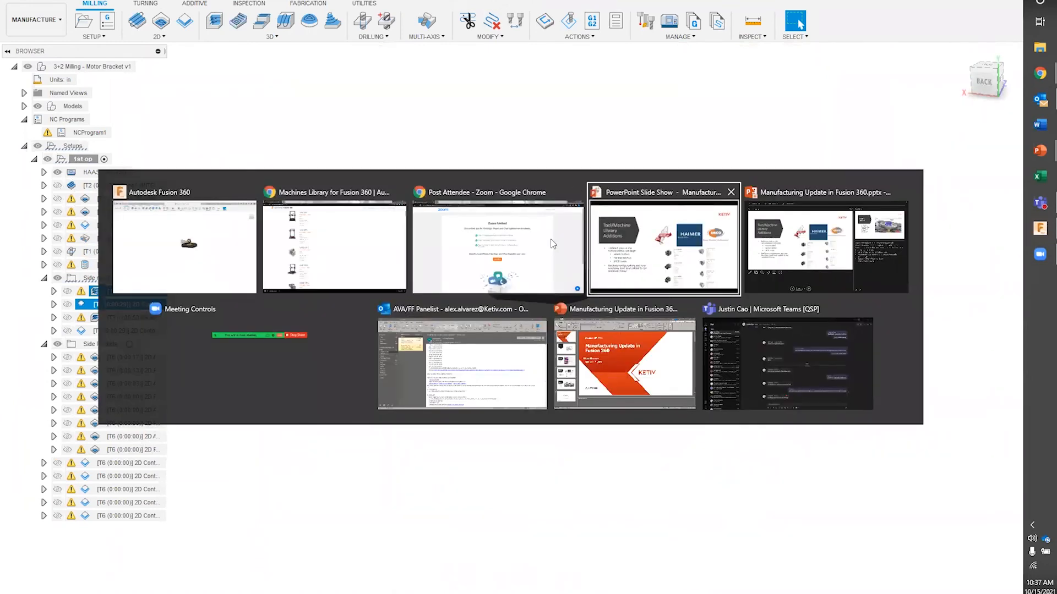
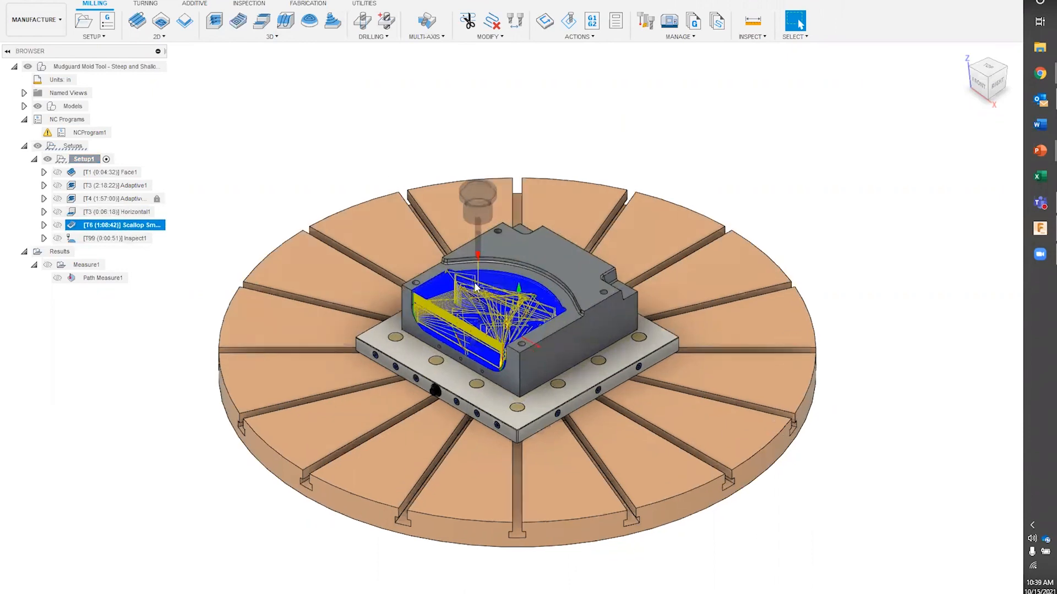
Hide the link moves of the T6 Scallop toolpath in the mudguard mold tool's cavity.
scroll(480, 238, "up", 5)
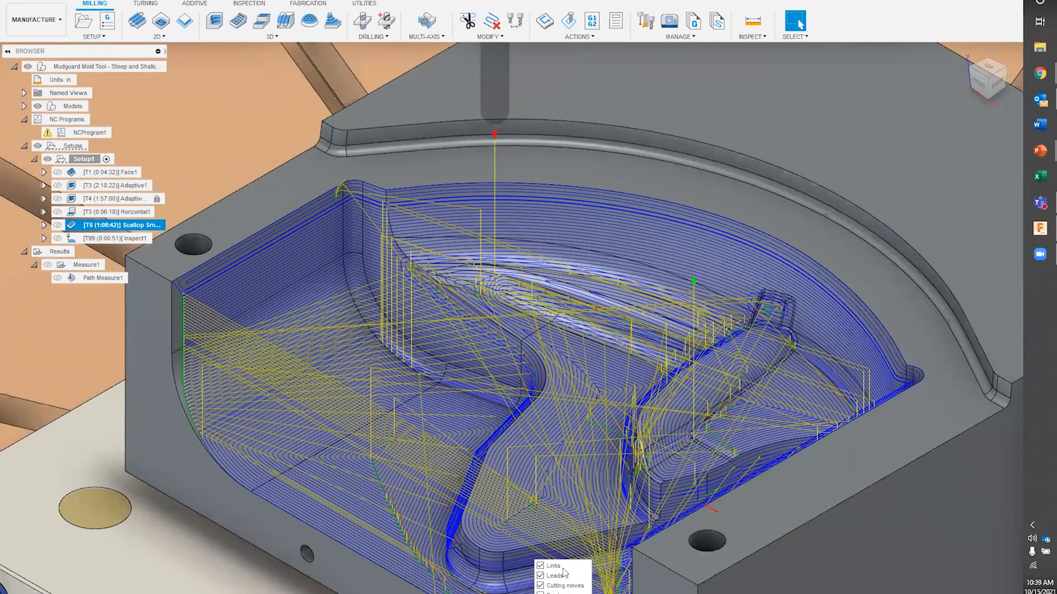
left_click(562, 567)
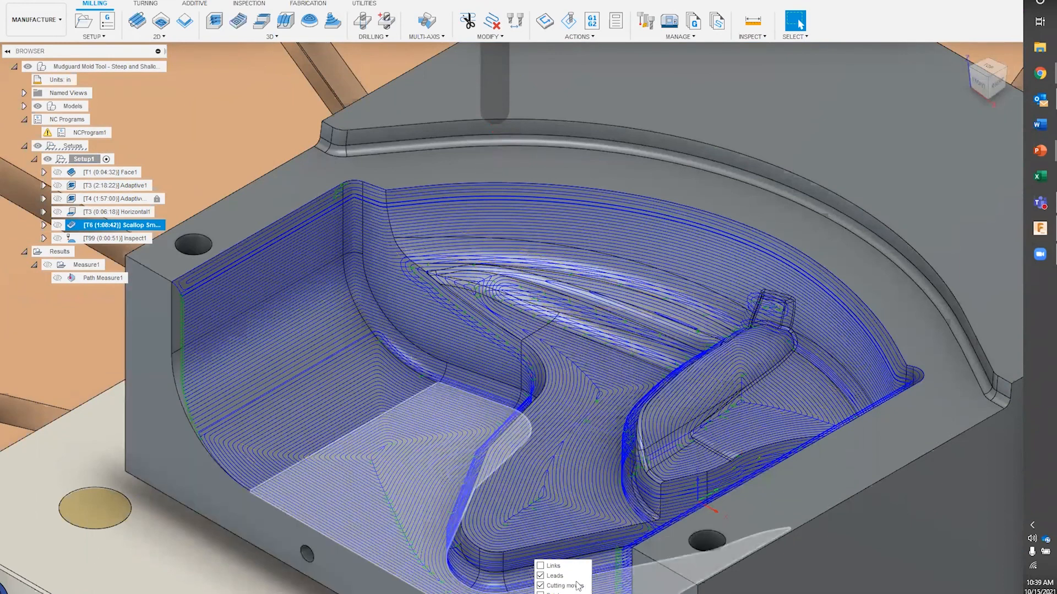
Hide the lead moves of the T6 Scallop toolpath and examine its cutting passes around the ridges and walls of the mold cavity.
left_click(567, 576)
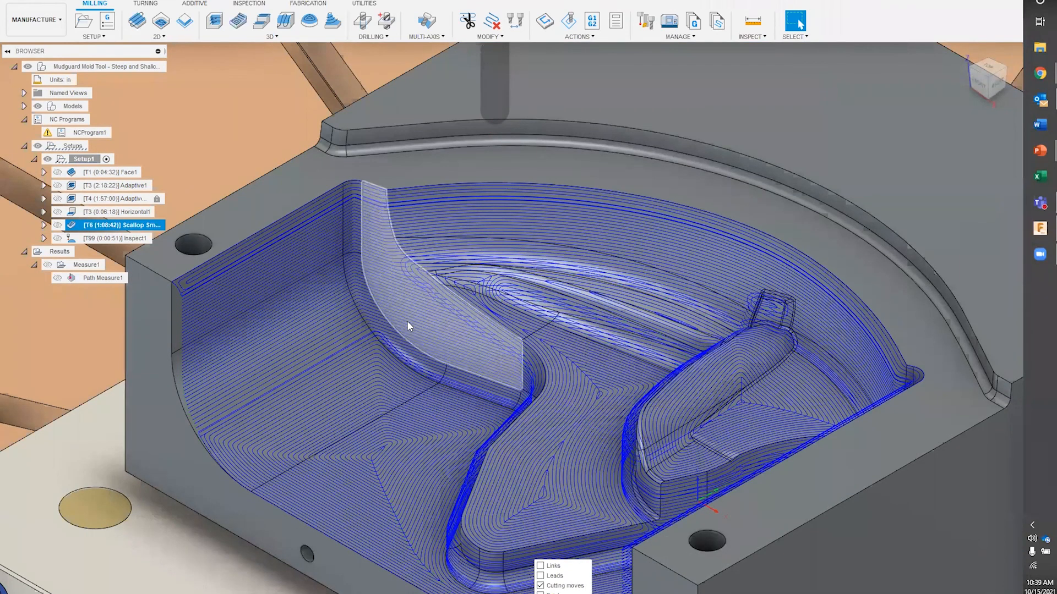
scroll(407, 321, "down", 3)
scroll(418, 323, "up", 5)
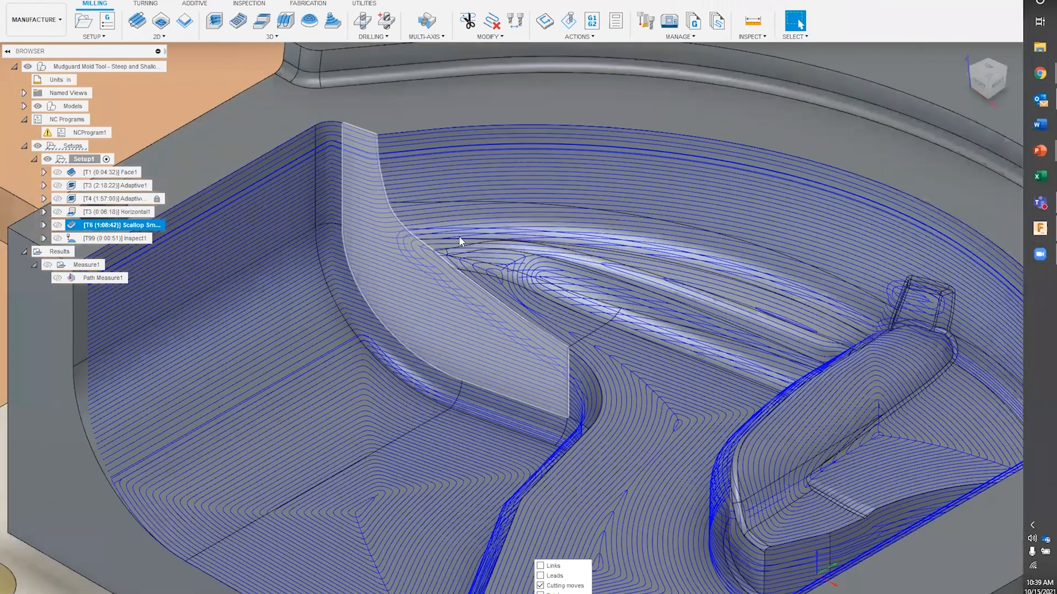
scroll(476, 237, "up", 3)
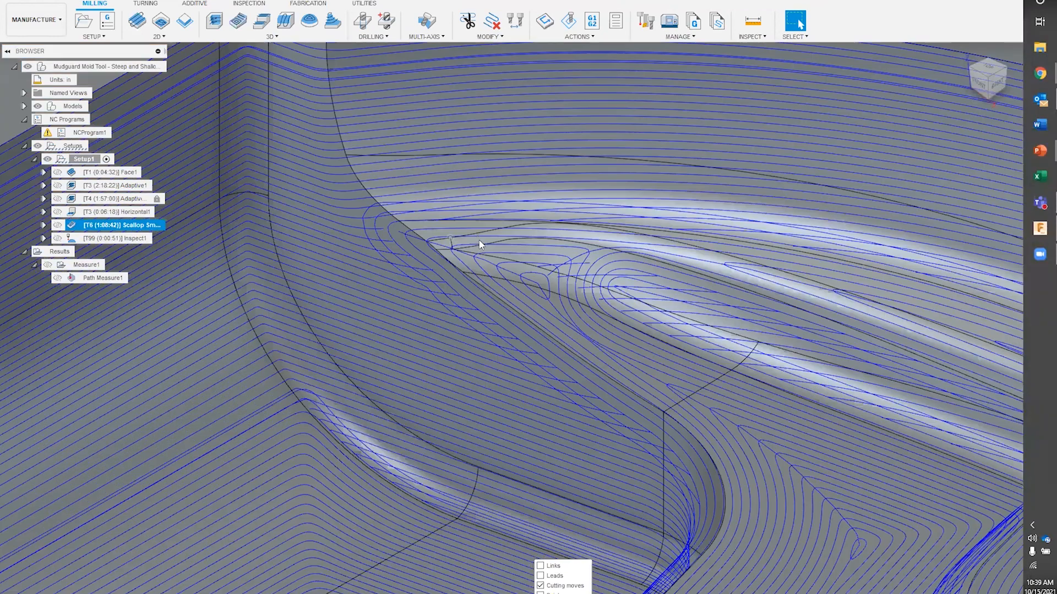
scroll(609, 233, "up", 2)
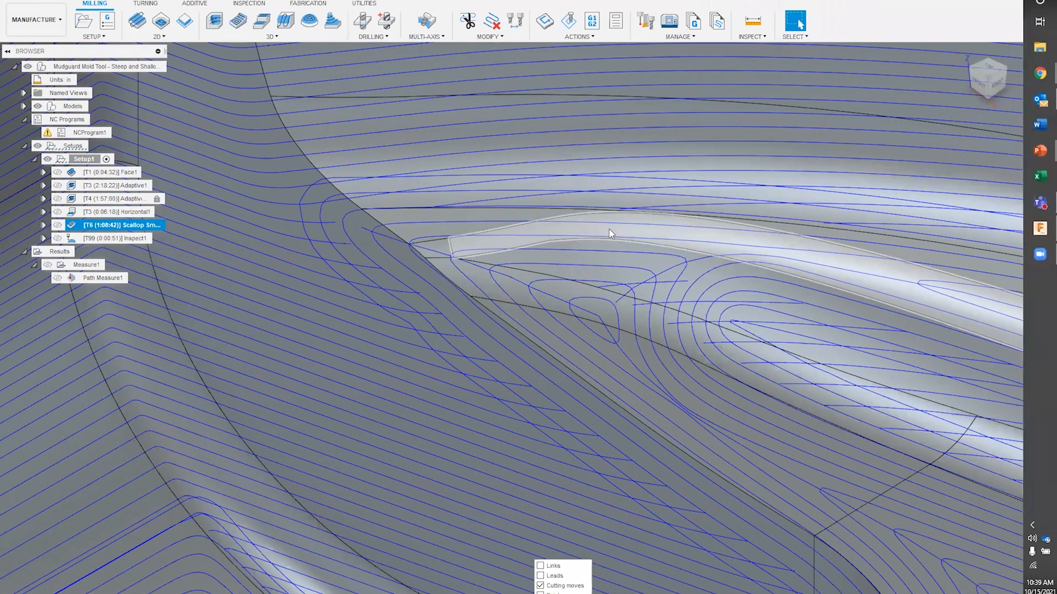
scroll(607, 374, "down", 2)
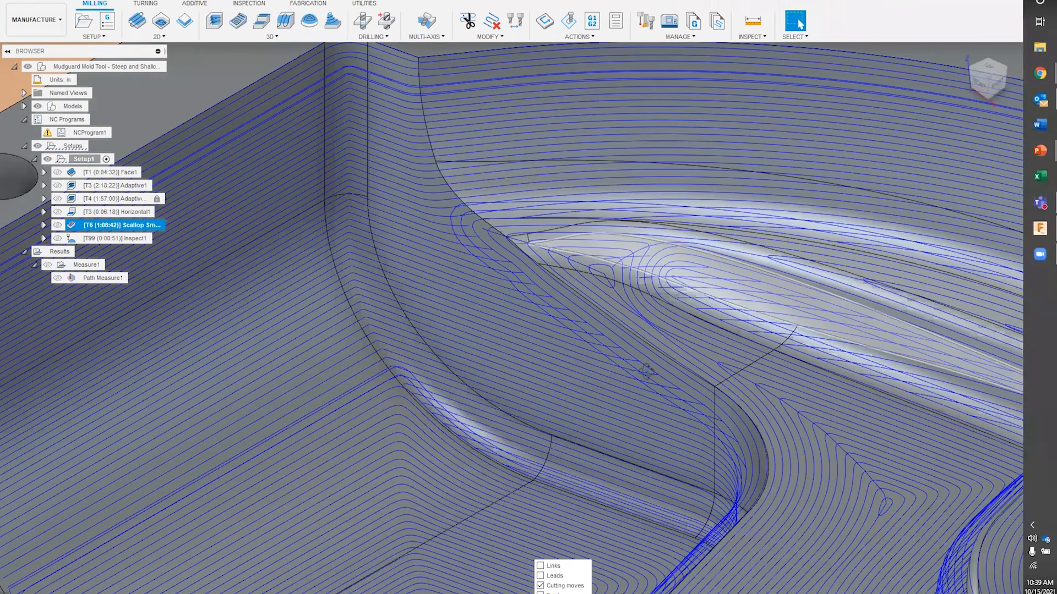
scroll(633, 365, "down", 2)
scroll(650, 369, "down", 2)
middle_click_drag(679, 361, 671, 361, "shift")
mouse_move(536, 276)
middle_mouse_down("shift")
mouse_move(535, 265)
mouse_move(552, 275)
middle_mouse_up("shift")
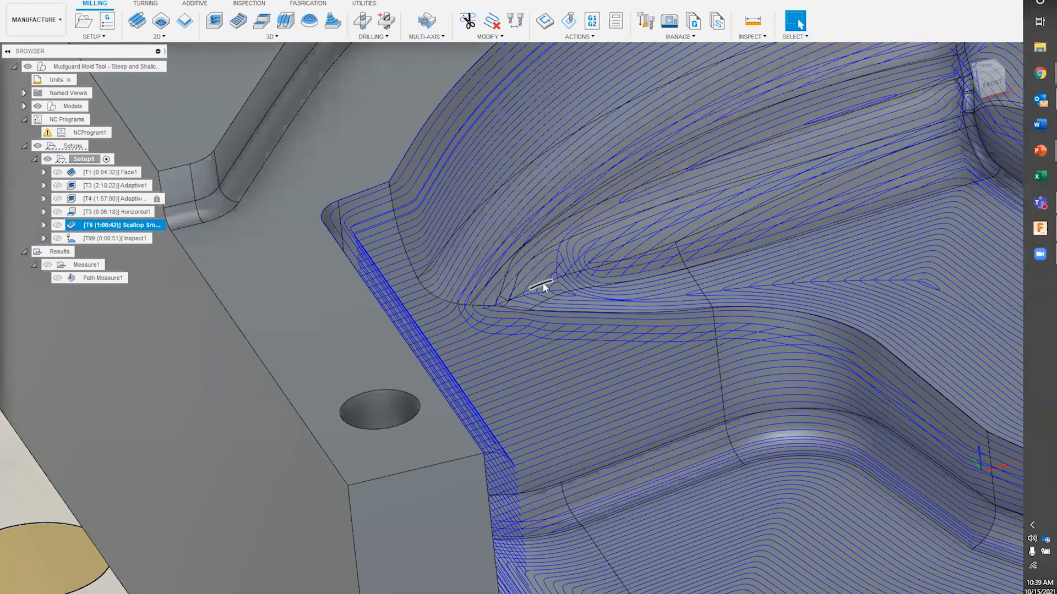
middle_click_drag(615, 361, 501, 363)
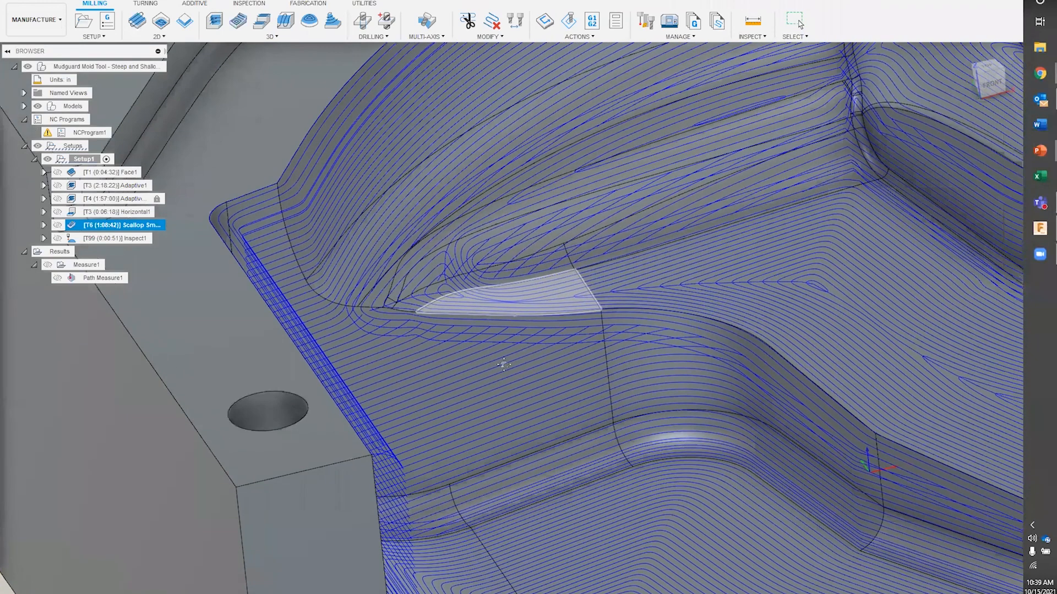
middle_click_drag(801, 309, 691, 312)
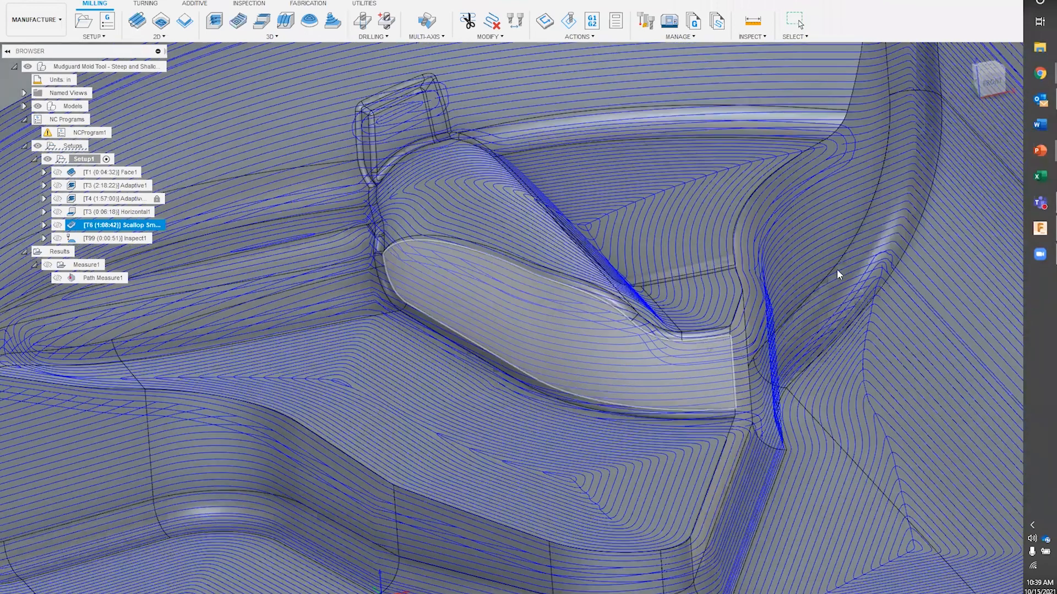
middle_click_drag(837, 269, 835, 267, "shift")
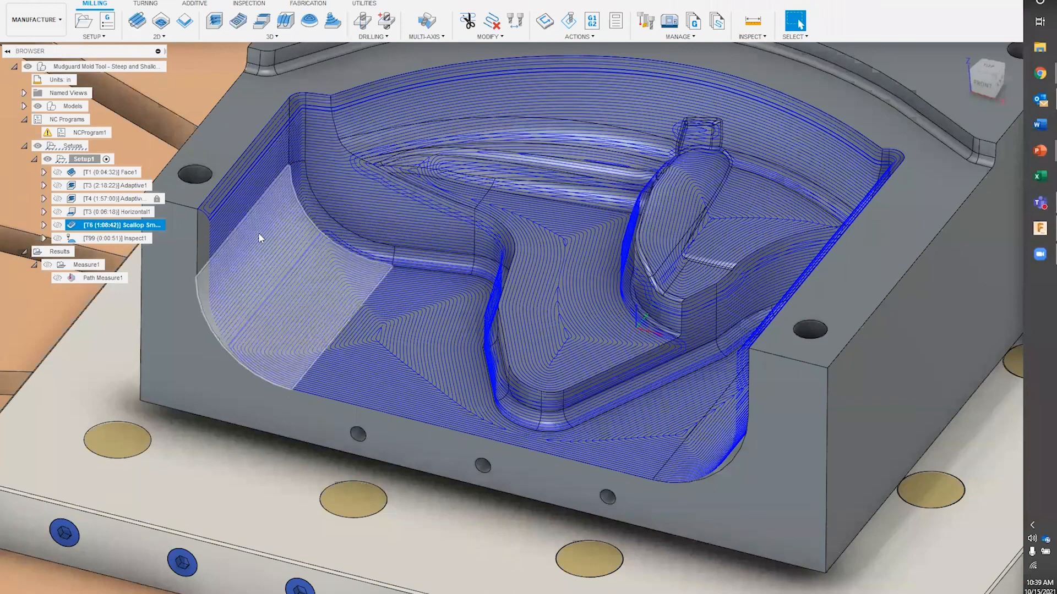
Duplicate the T6 Scallop operation in Setup1 and open the copy for editing.
key("ctrl+d")
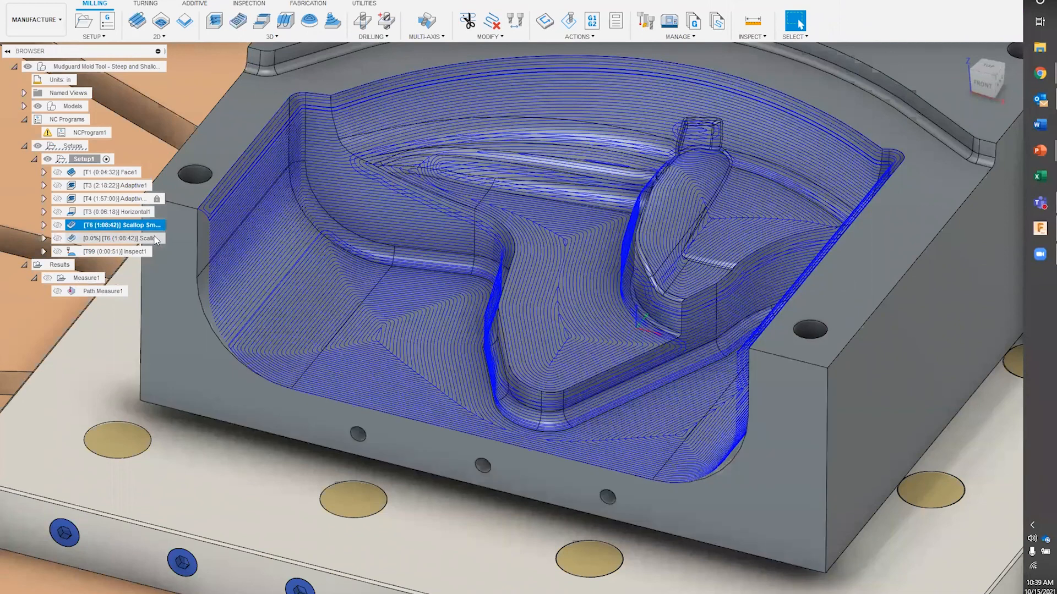
left_click(156, 240)
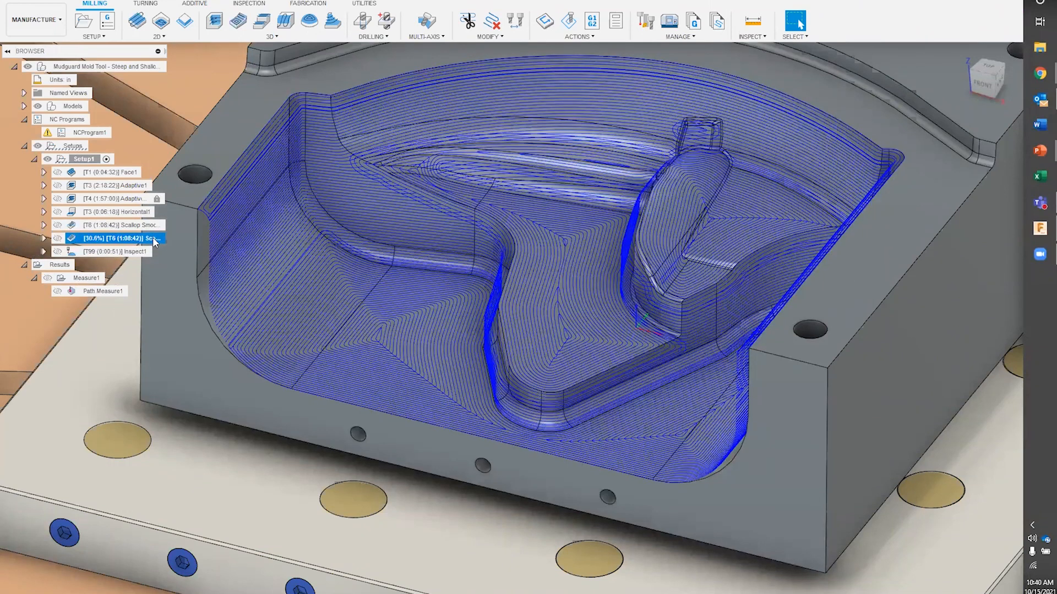
right_click(156, 241)
left_click(179, 244)
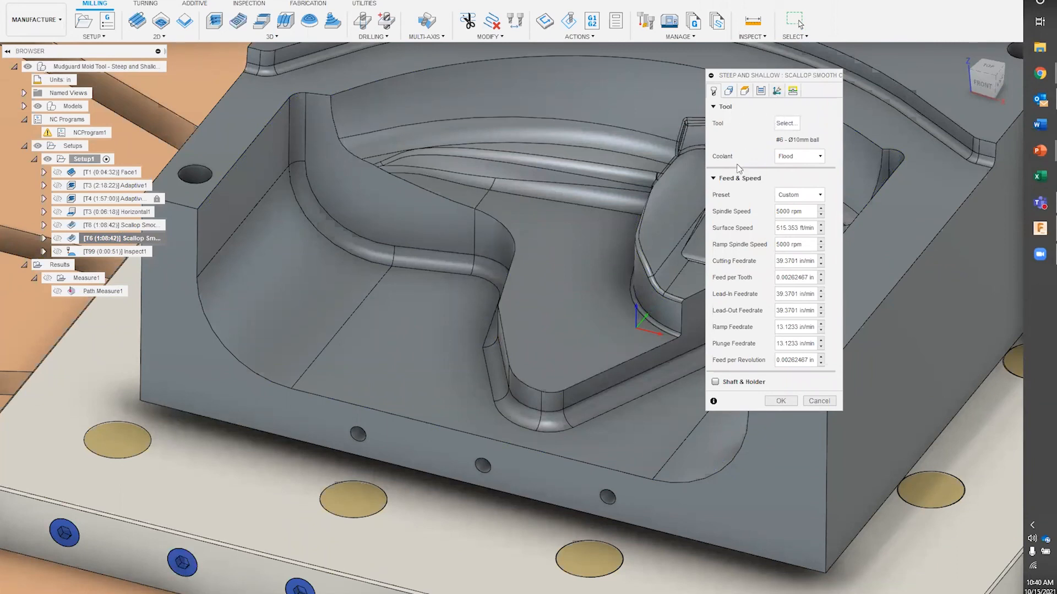
middle_click_drag(535, 235, 402, 253)
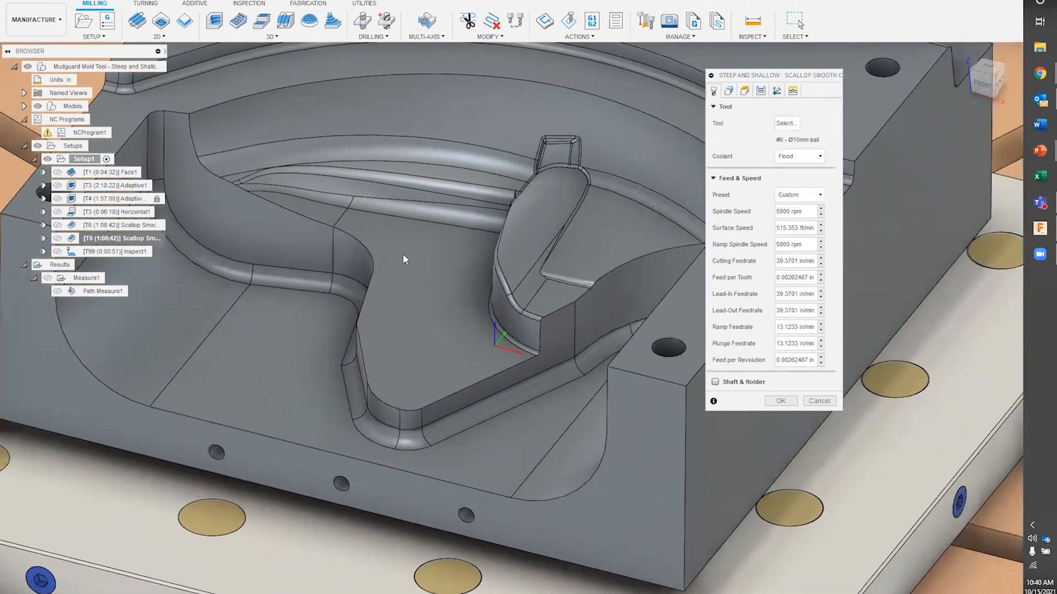
Review the copied operation's Collision Avoidance option and set its Threshold Angle to 90 degrees.
left_click(777, 91)
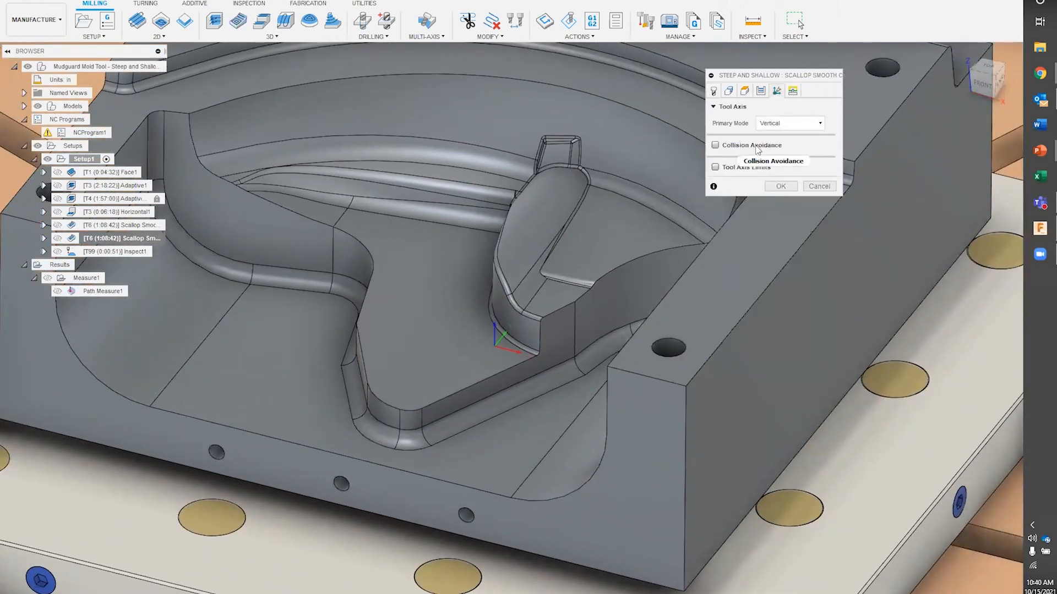
mouse_move(758, 148)
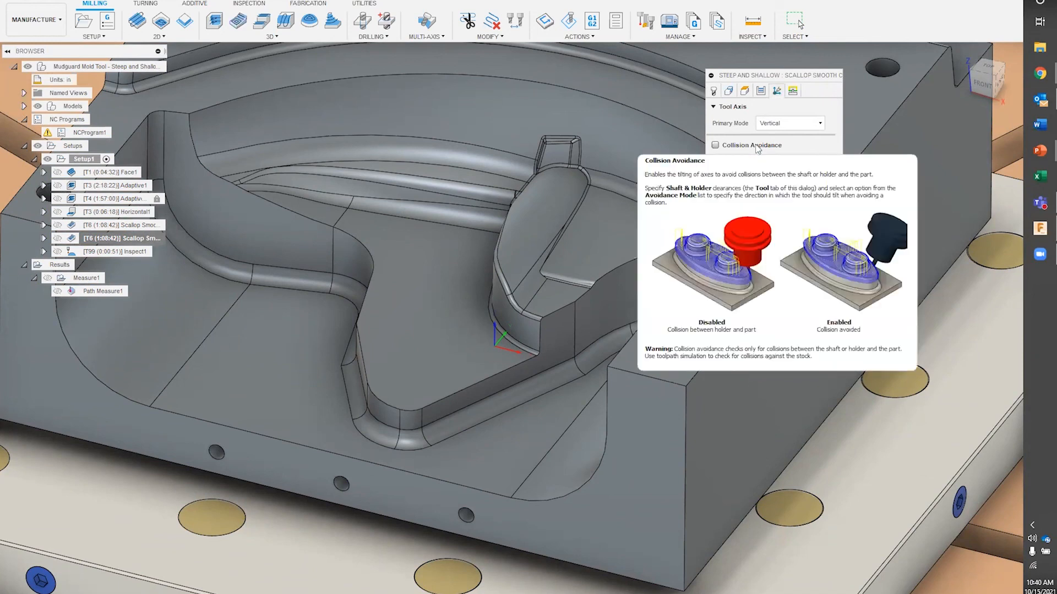
left_click(766, 91)
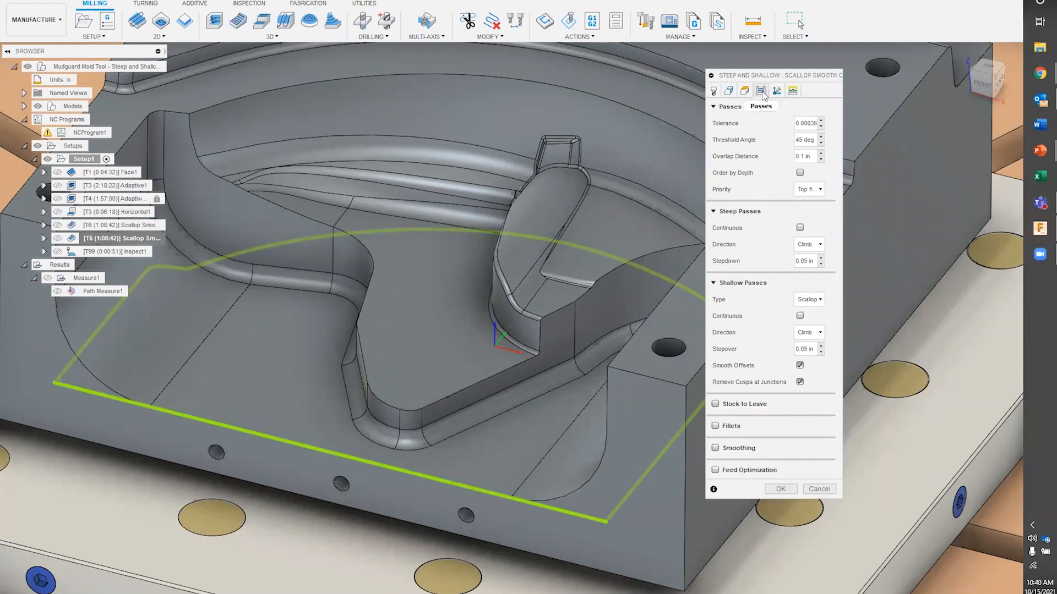
middle_click_drag(281, 299, 357, 291, "shift")
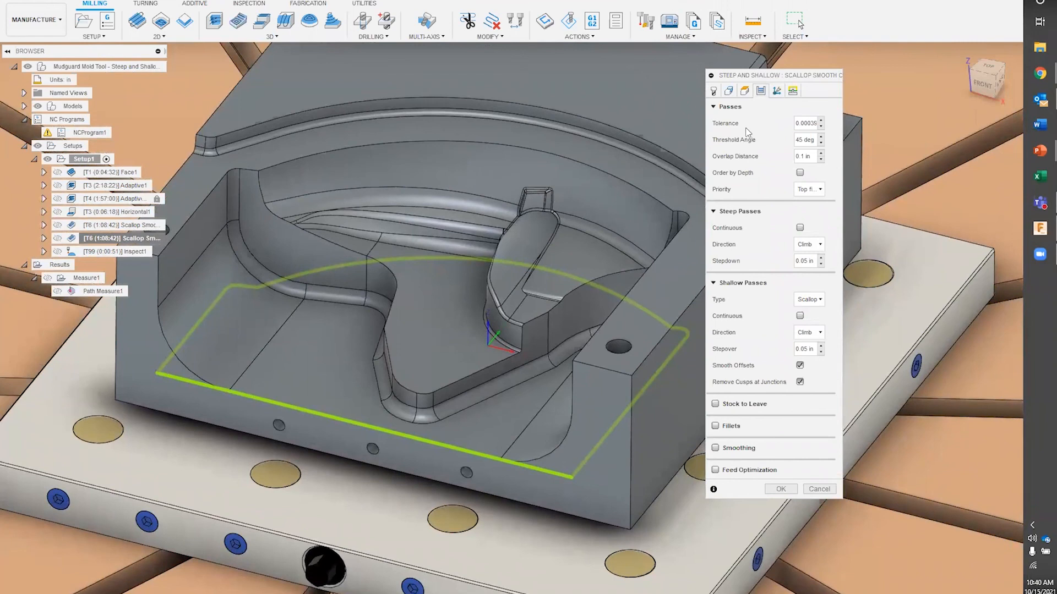
scroll(196, 283, "up", 2)
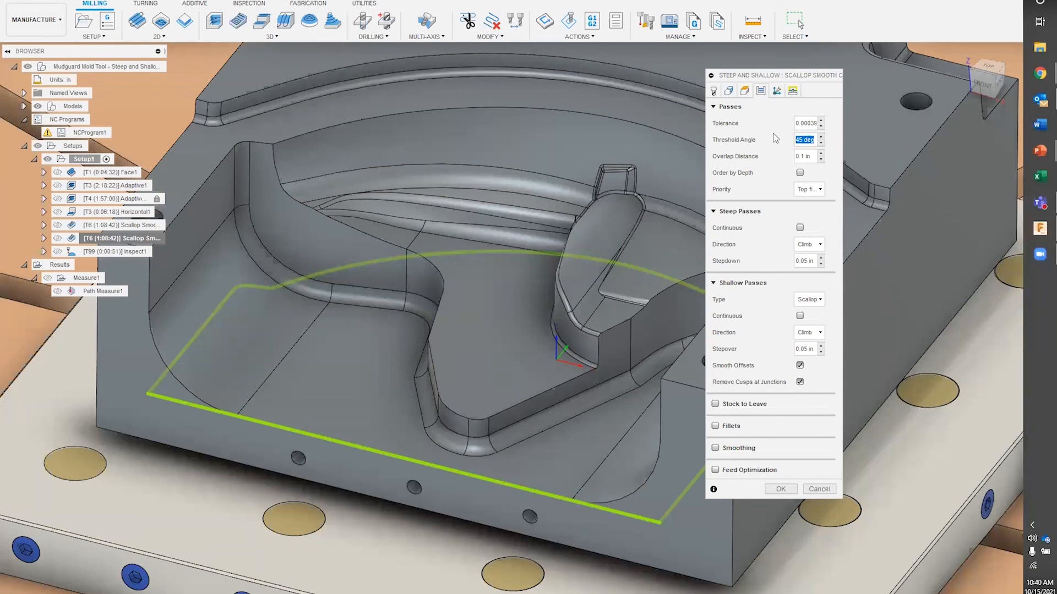
left_click(798, 139)
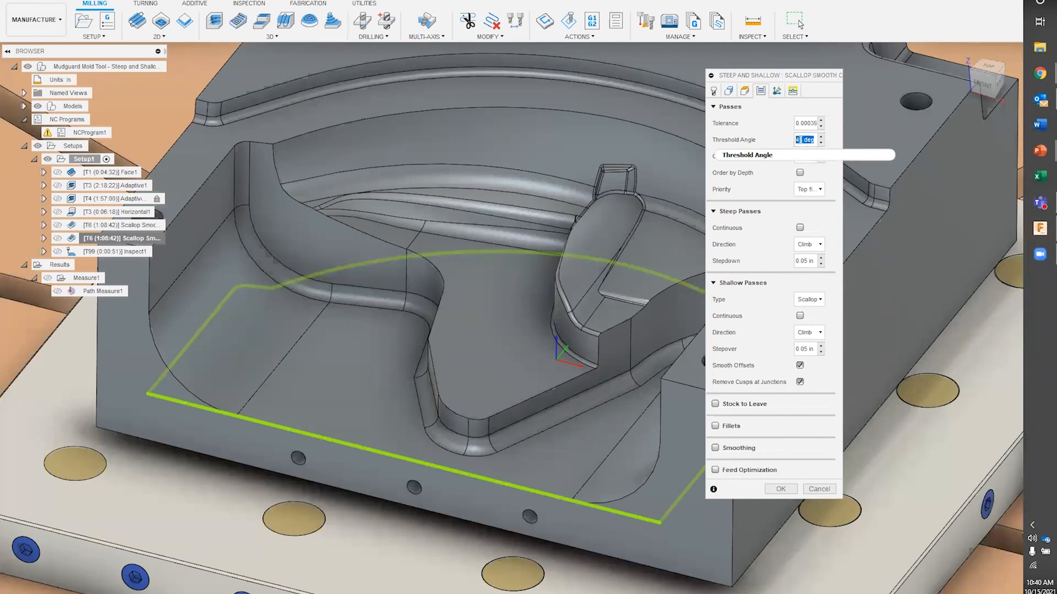
mouse_move(801, 140)
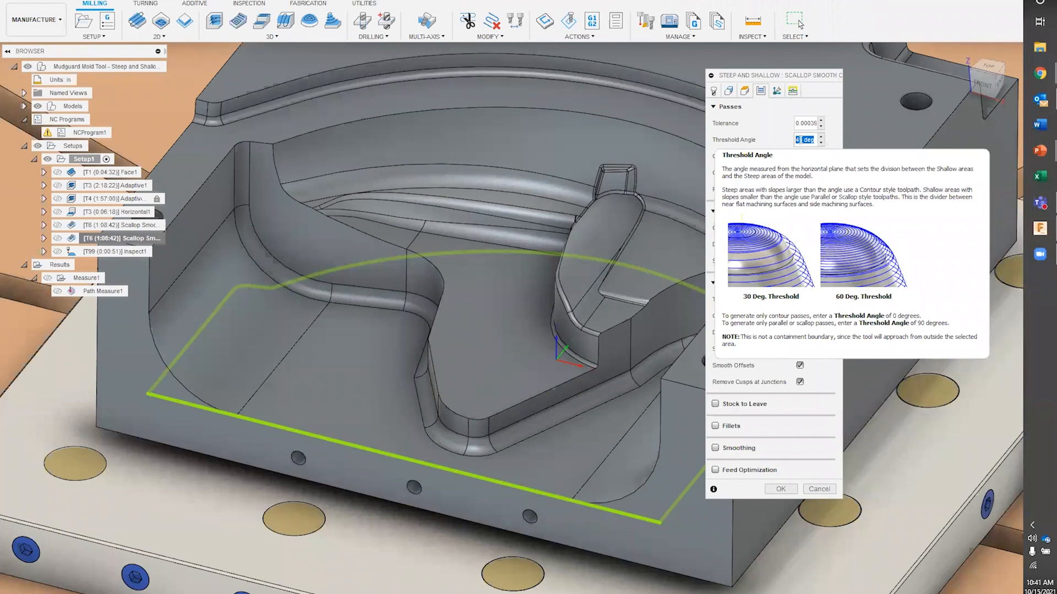
type("90")
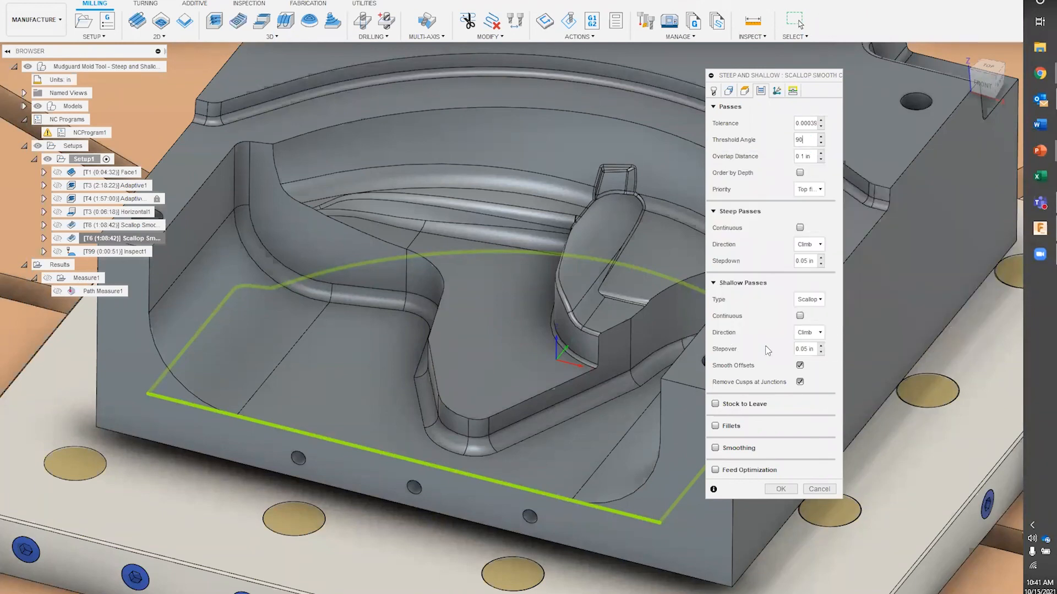
Set the copy's shallow passes to Parallel with Optimized Perpendicular Passes and regenerate the toolpath.
left_click(824, 301)
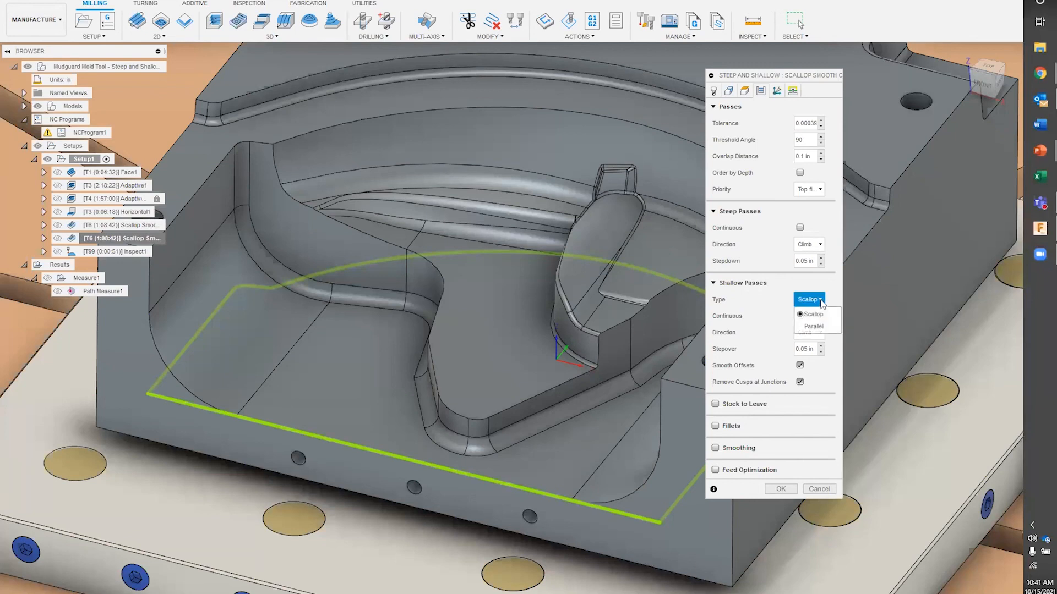
left_click(822, 326)
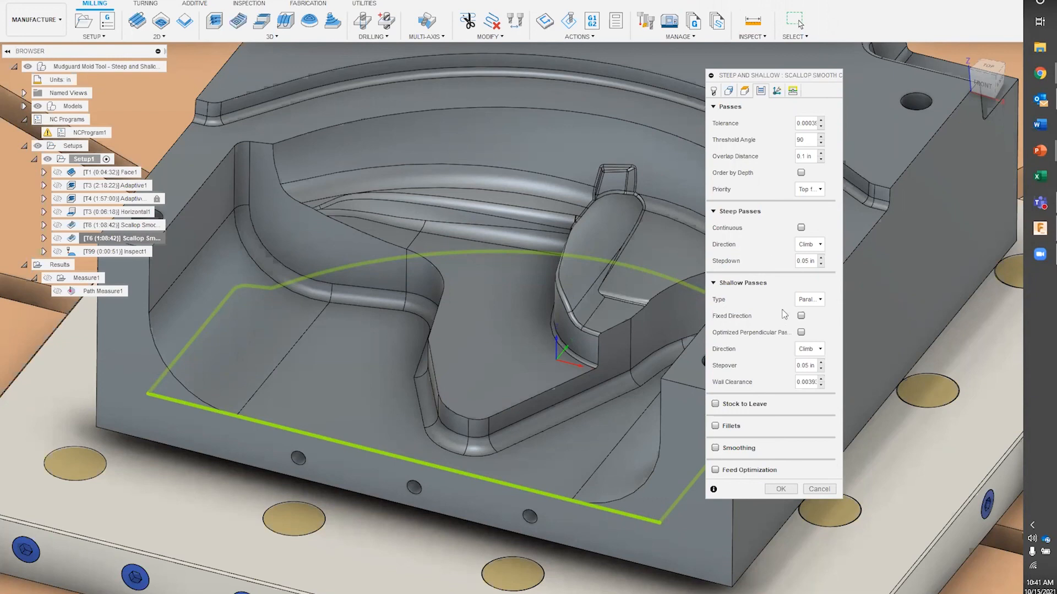
left_click(801, 333)
left_click(781, 490)
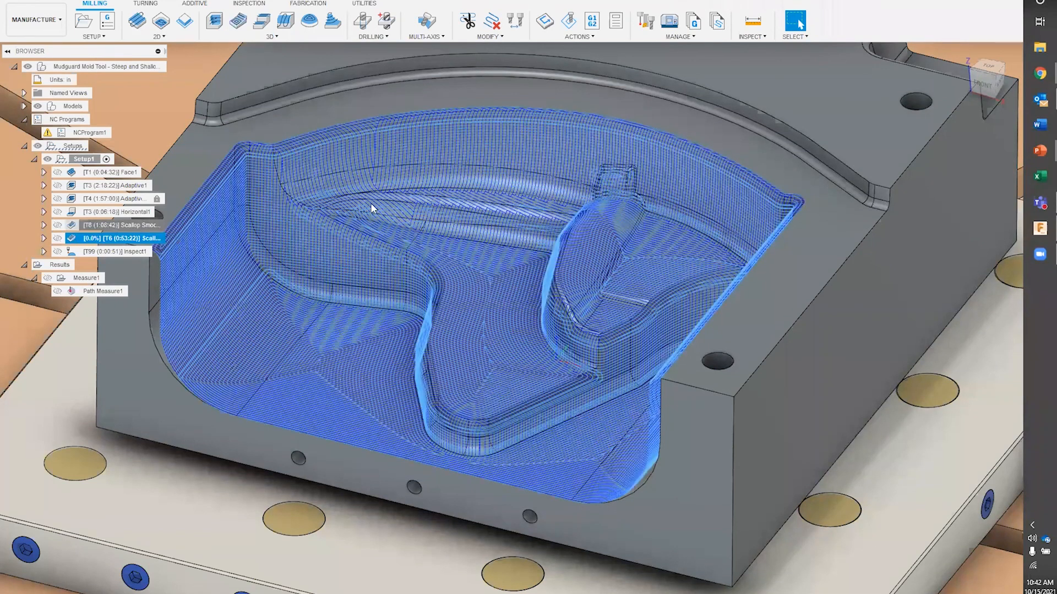
Examine the copied operation's parallel passes around the pointed ridges and side walls of the mold cavity.
scroll(312, 228, "up", 2)
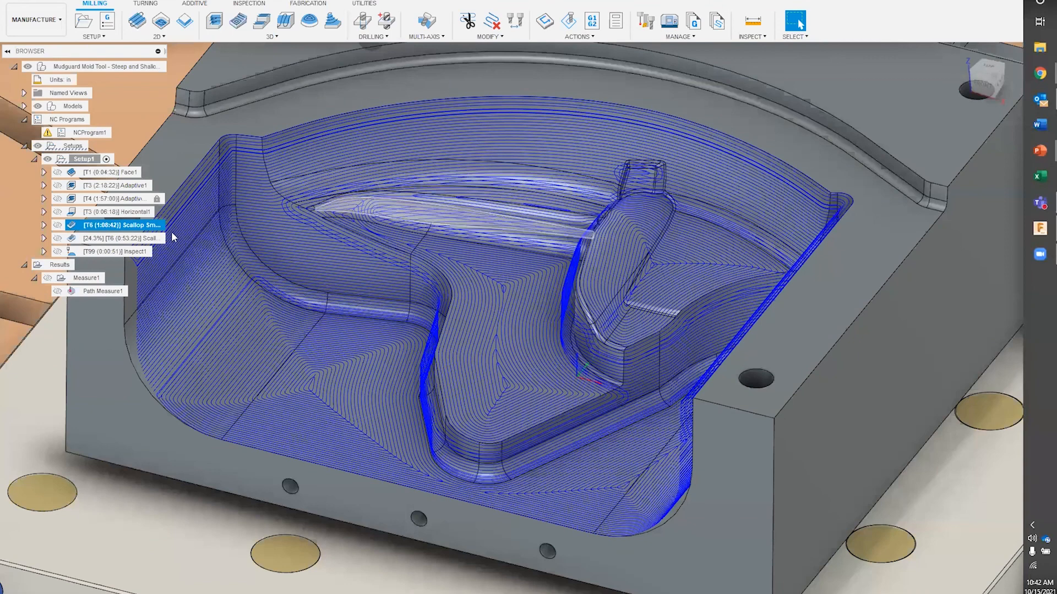
scroll(385, 253, "up", 3)
scroll(410, 292, "up", 2)
scroll(410, 300, "up", 2)
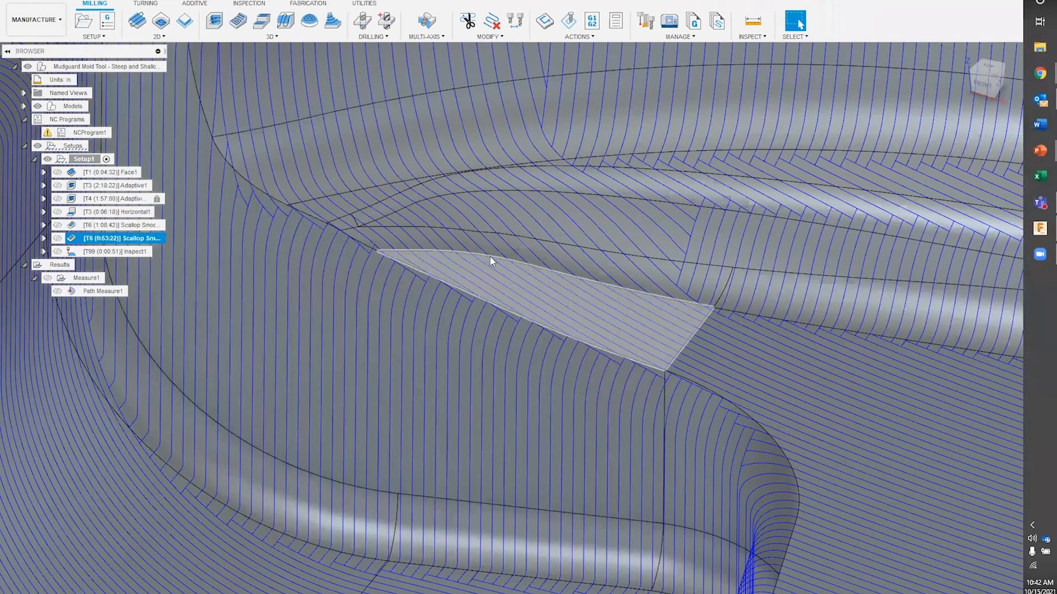
scroll(491, 262, "down", 1)
scroll(415, 213, "down", 1)
middle_click_drag(457, 221, 492, 325)
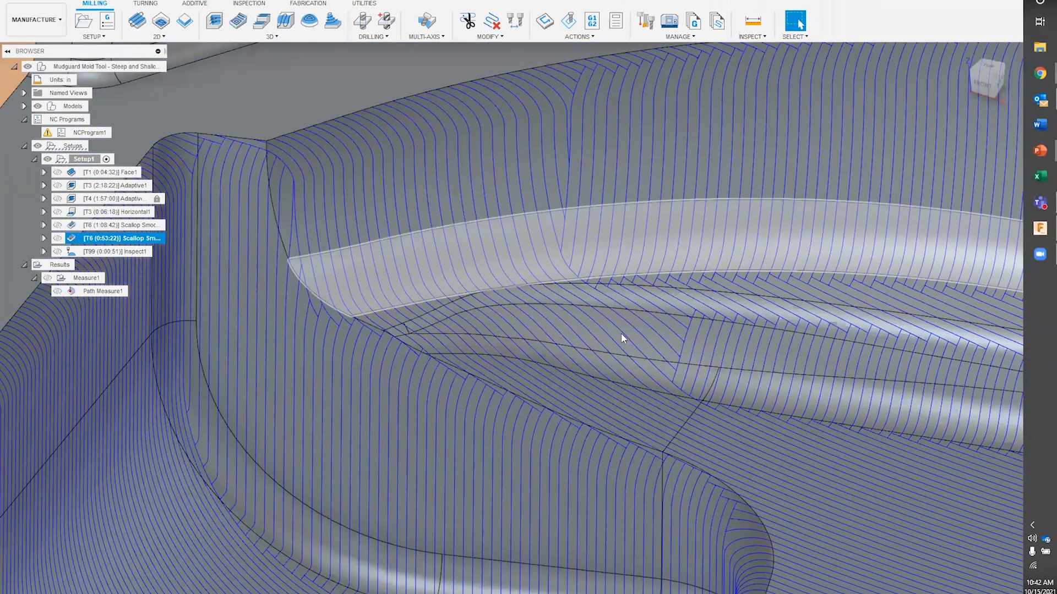
middle_click_drag(474, 292, 227, 247)
scroll(228, 247, "down", 1)
Compare the original scallop toolpath with the parallel copy at the ridges' pointed end.
left_click(135, 250)
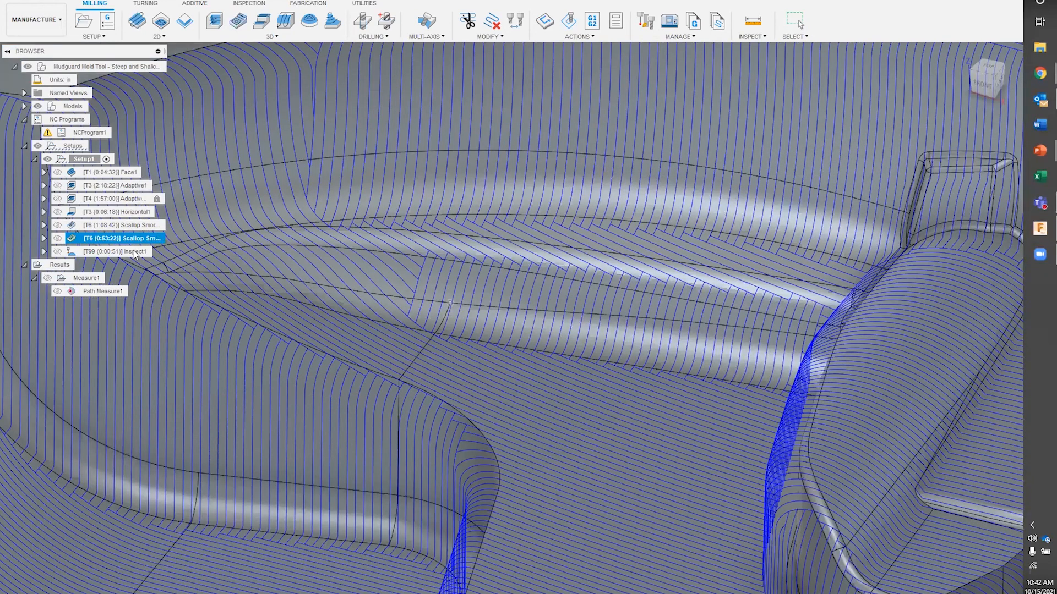
middle_click_drag(345, 200, 383, 203, "shift")
left_click(156, 238)
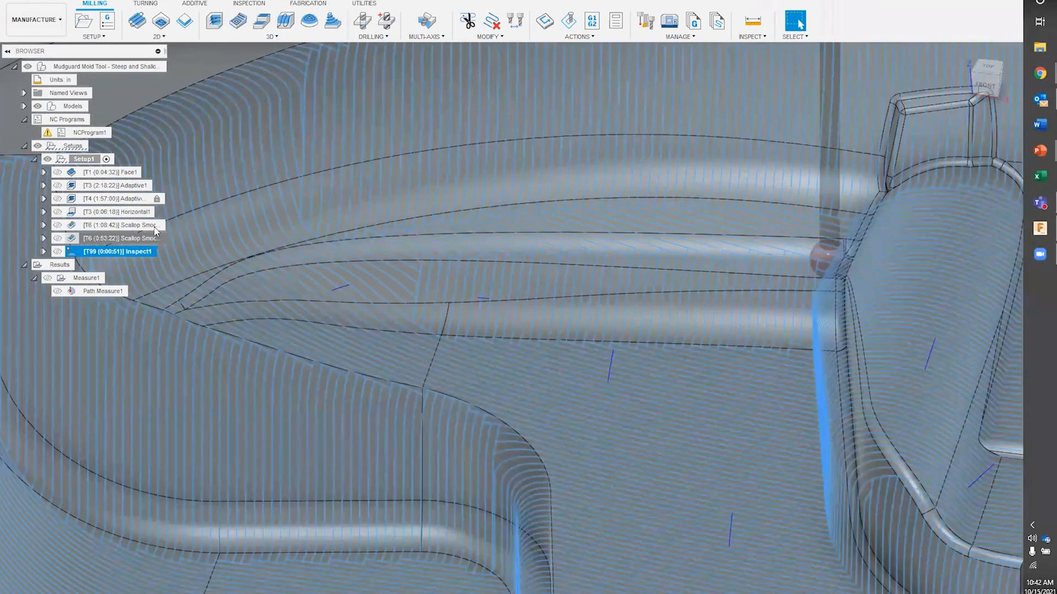
left_click(147, 224, "ctrl")
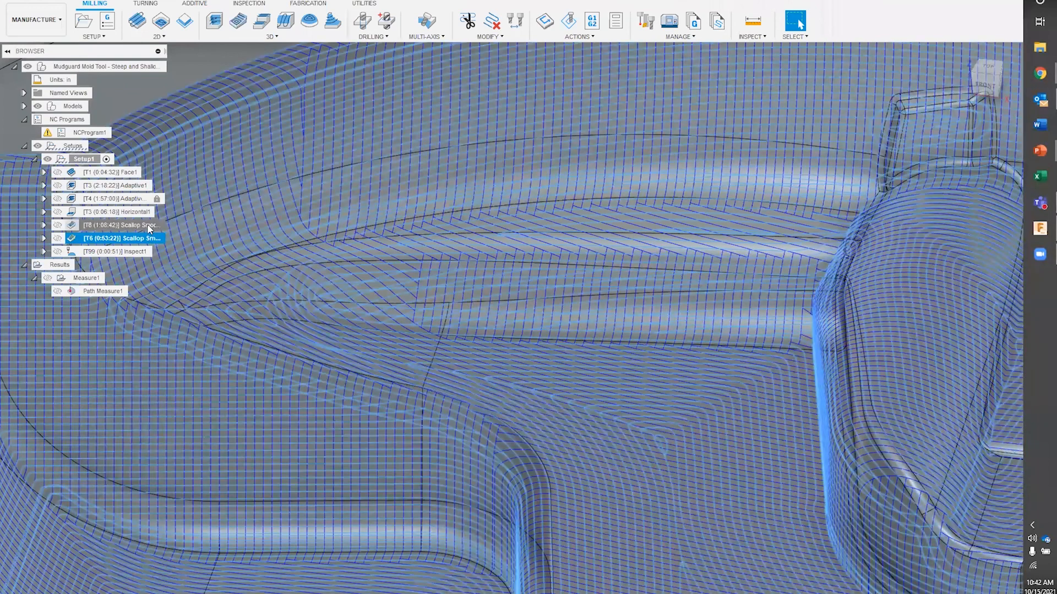
left_click(147, 223)
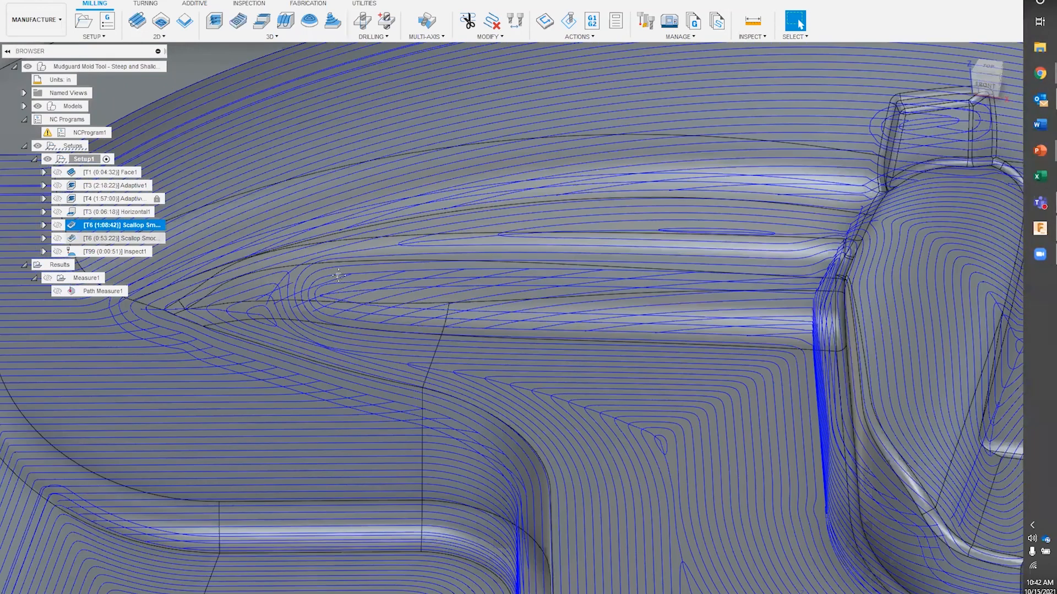
scroll(355, 234, "up", 3)
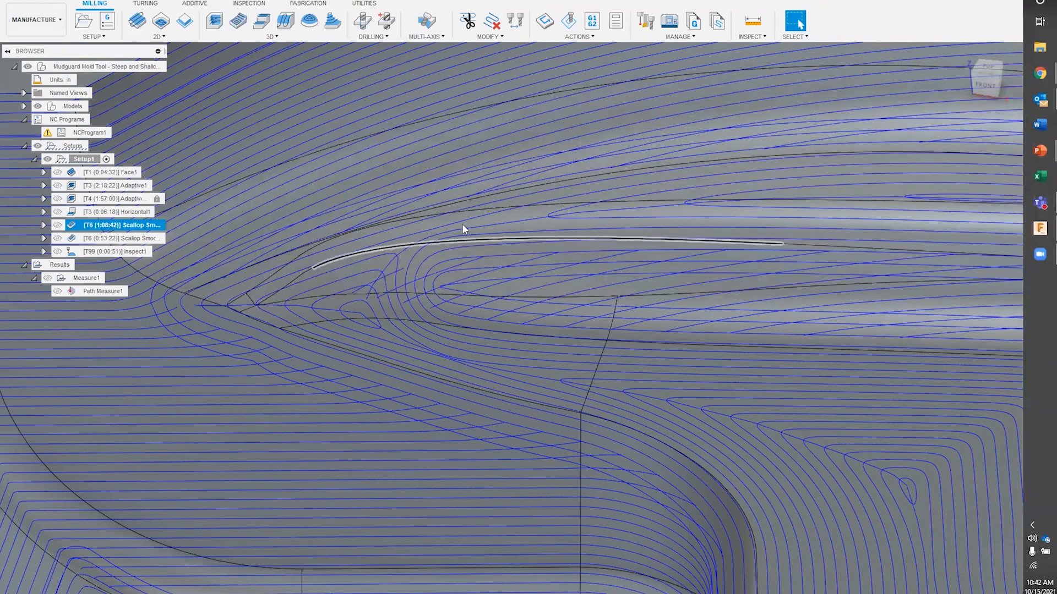
middle_click_drag(159, 249, 133, 224)
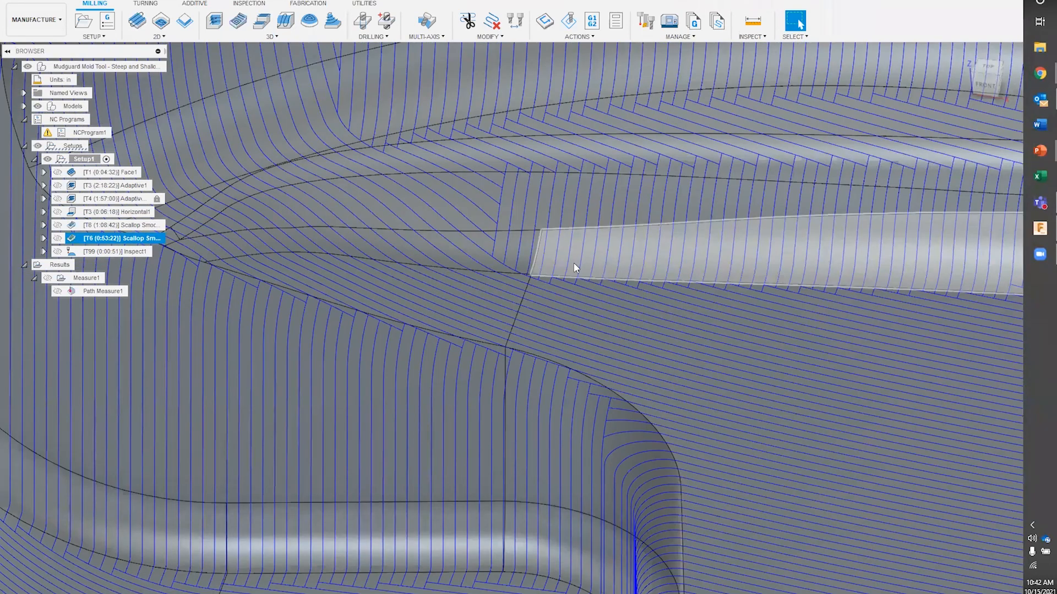
scroll(576, 273, "down", 1)
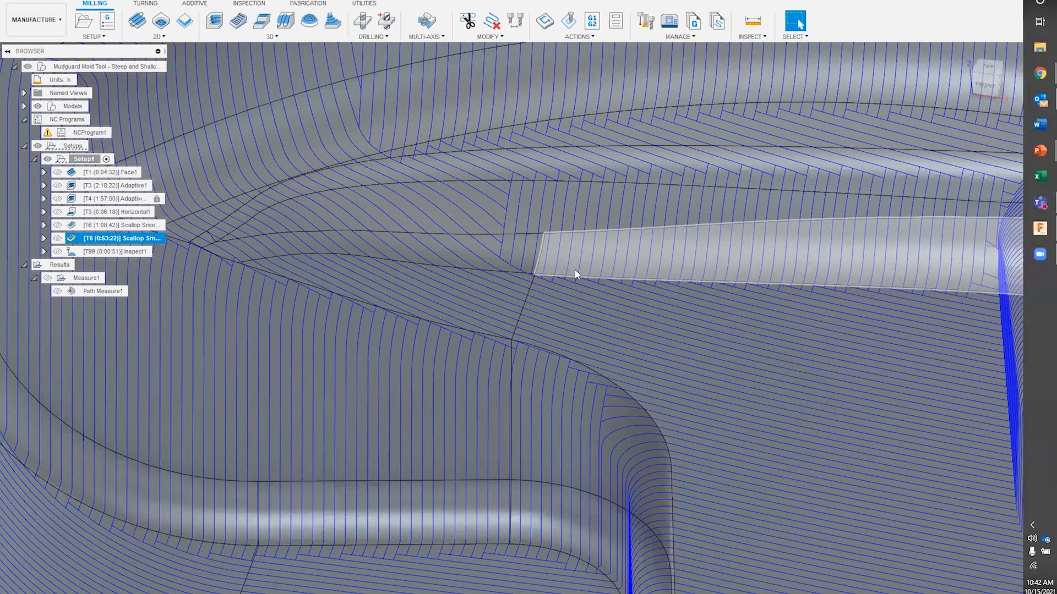
scroll(576, 273, "down", 1)
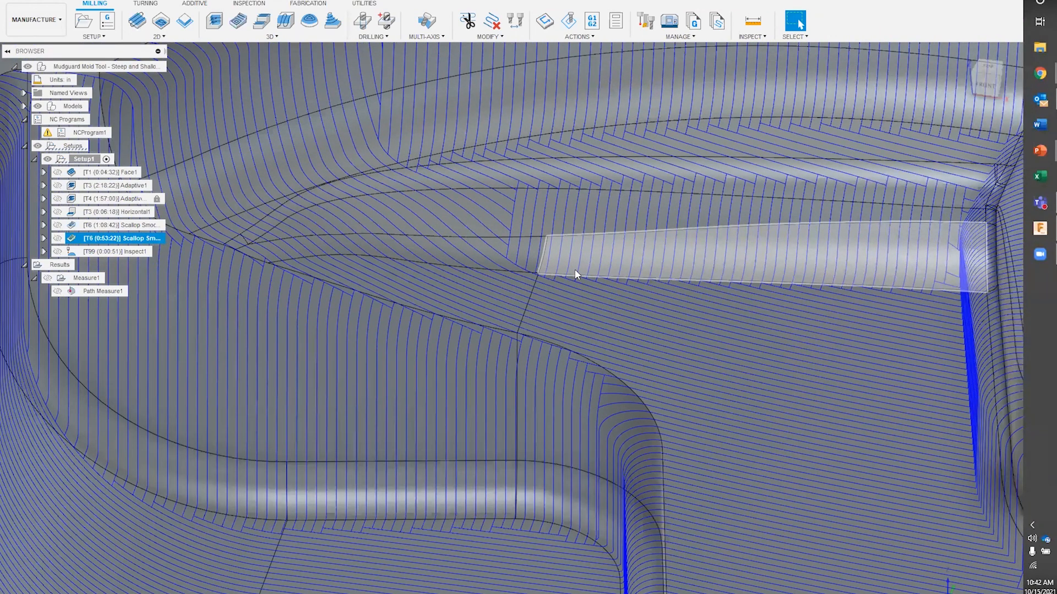
Compare the original scallop toolpath with the parallel copy across the whole mold cavity.
scroll(574, 269, "down", 3)
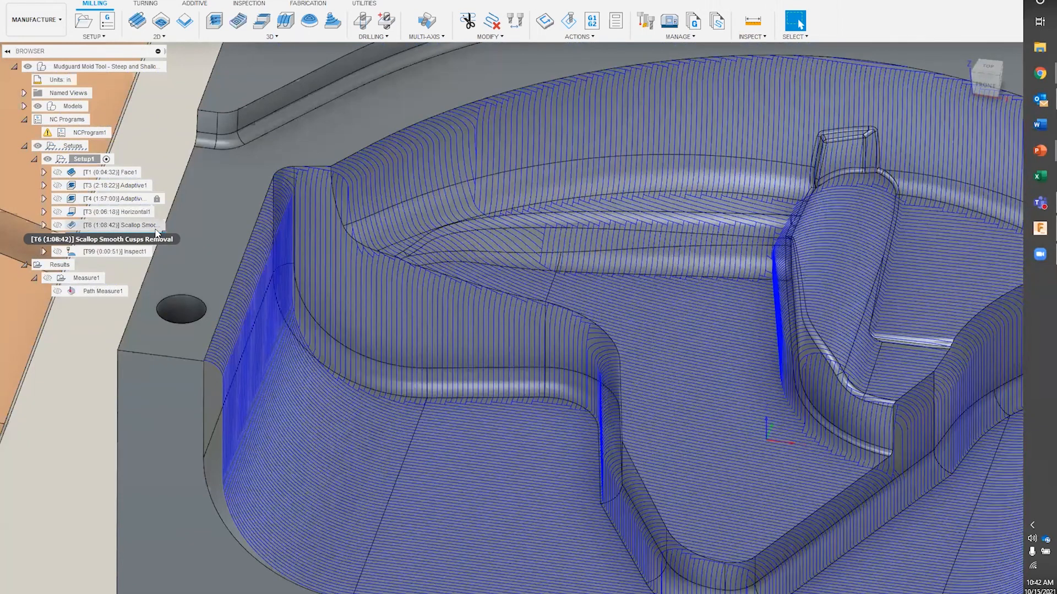
left_click(144, 238)
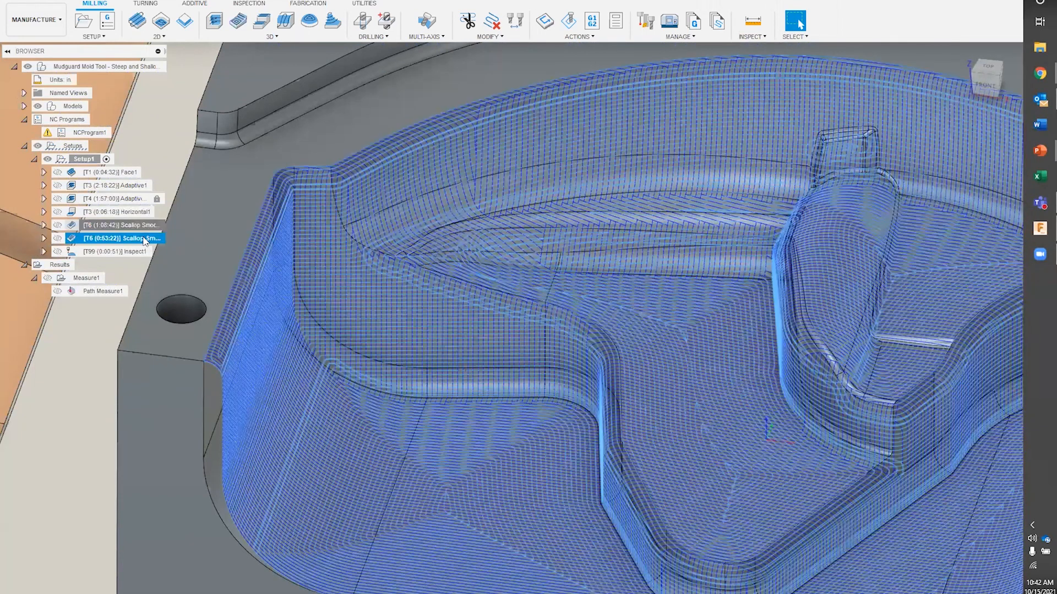
key("Up")
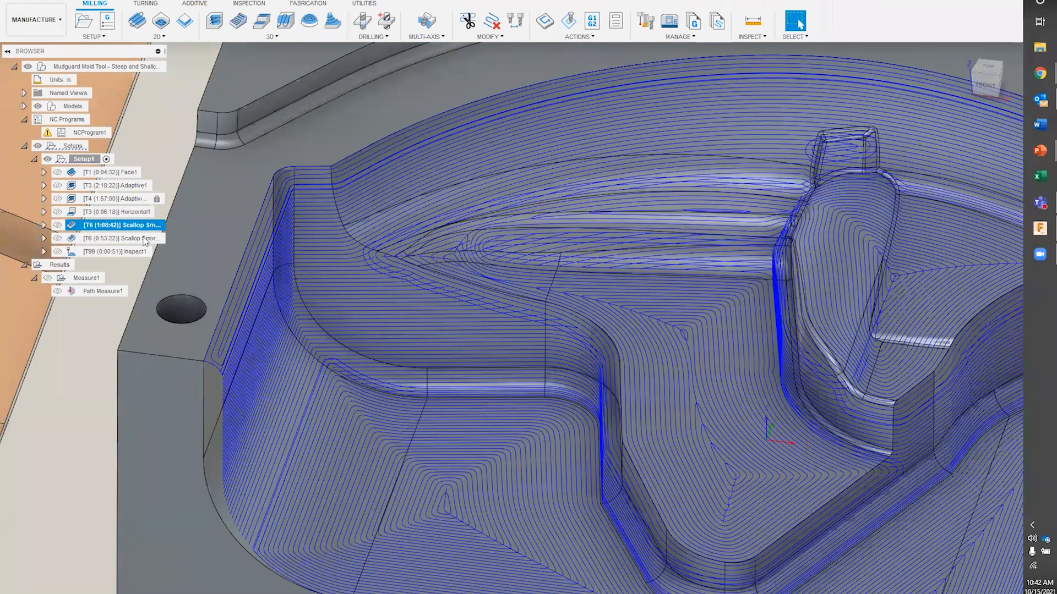
key("Down")
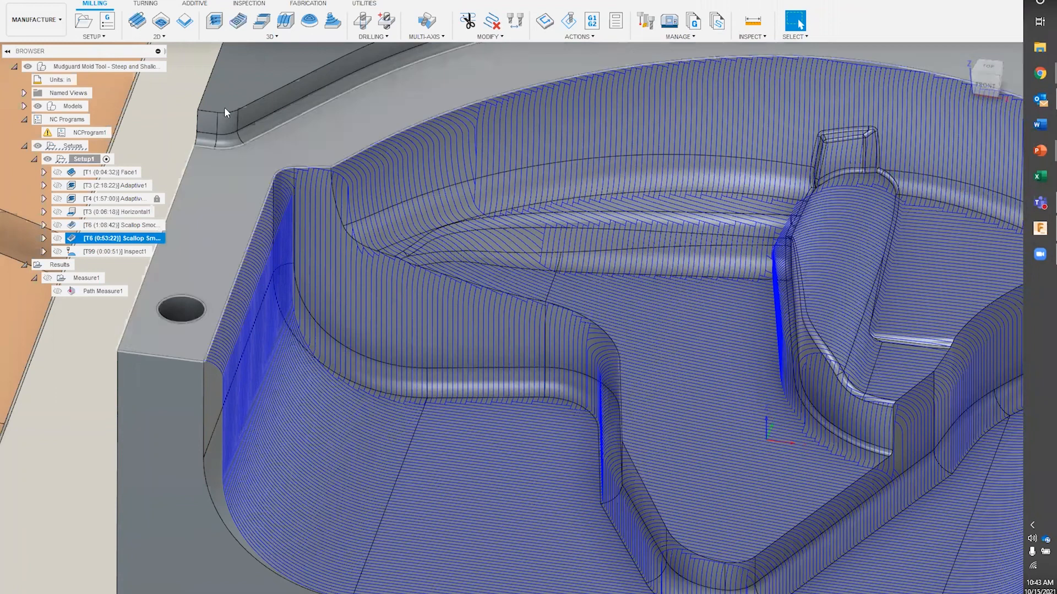
left_click(287, 37)
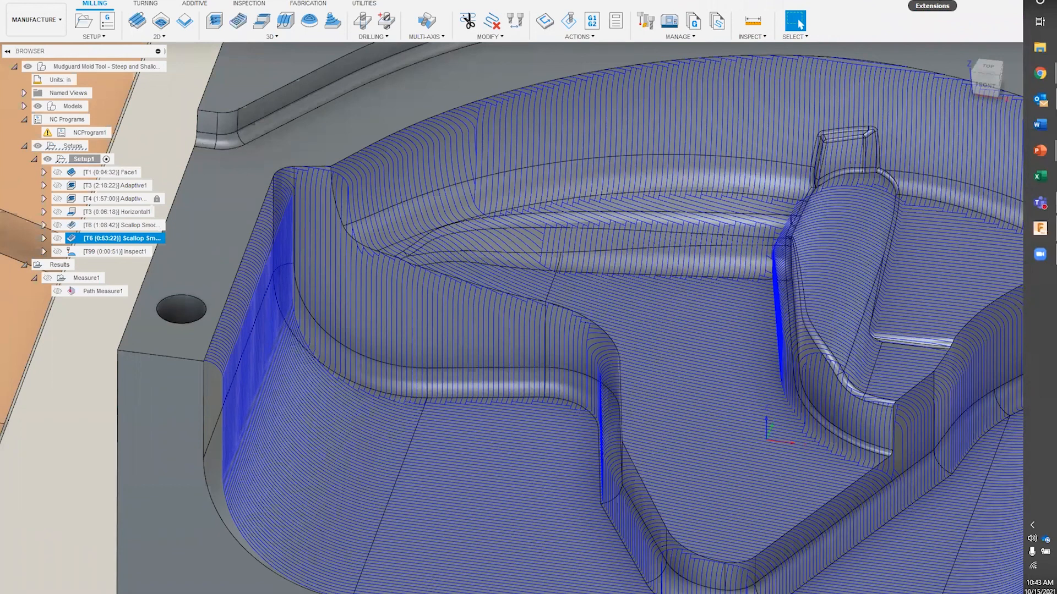
Switch to the PowerPoint slide show of the manufacturing update presentation.
key("alt+Tab")
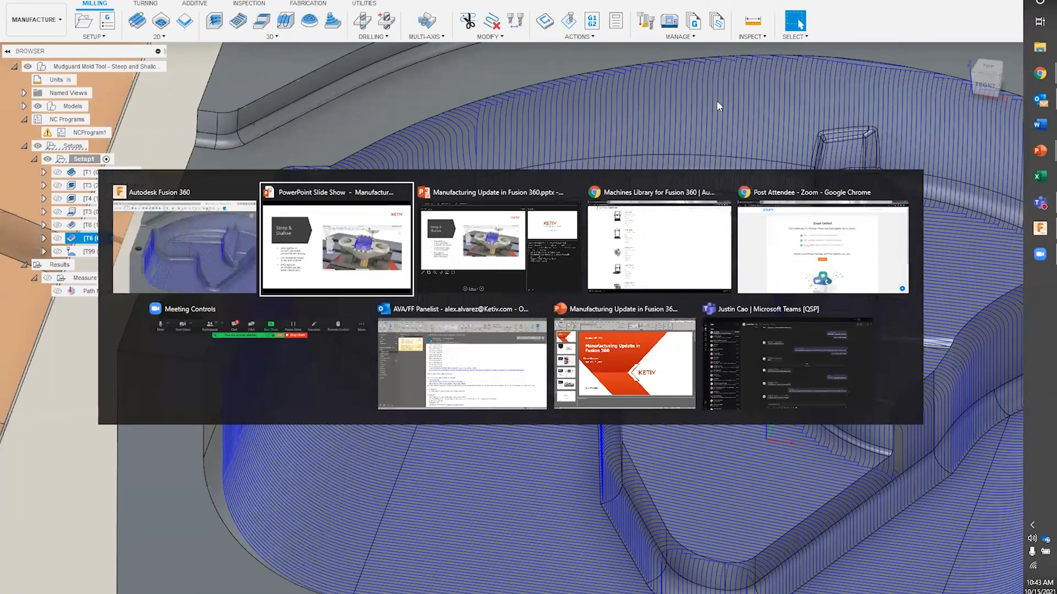